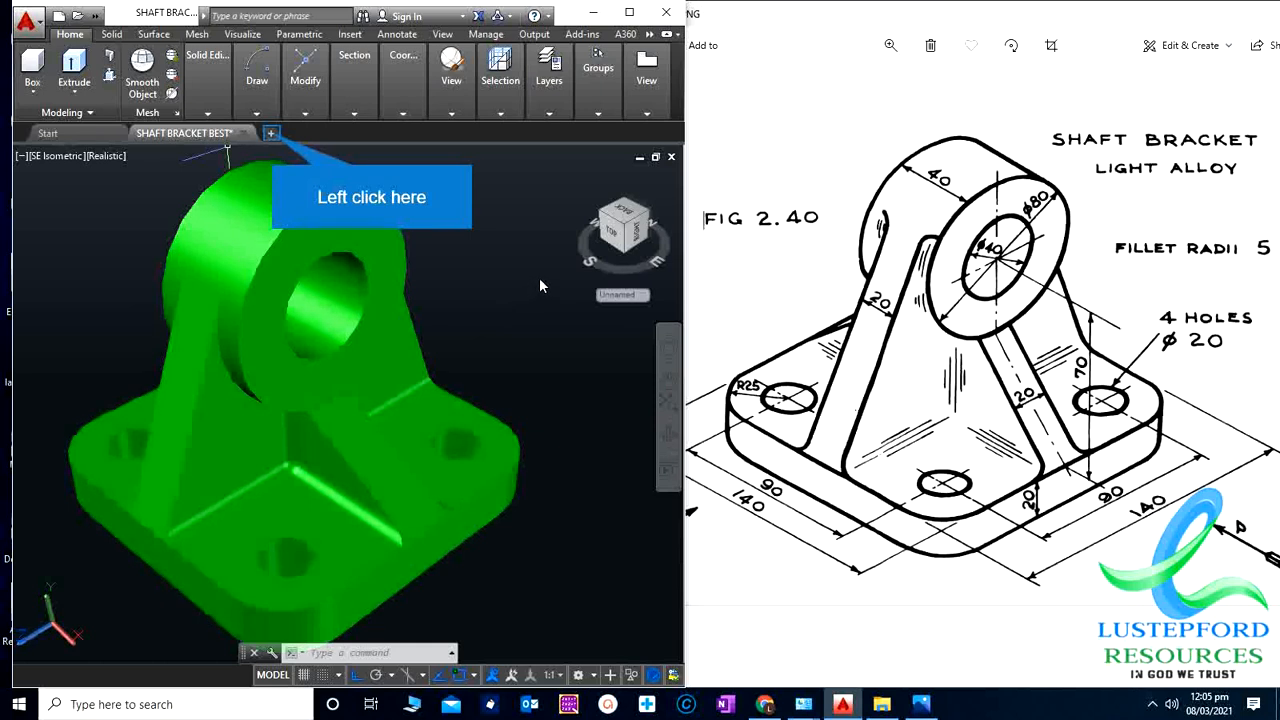
# Step: Start a new drawing with the grid turned off and the UCS icon shown in the viewport corner instead of at the origin
pyautogui.click(270, 133)
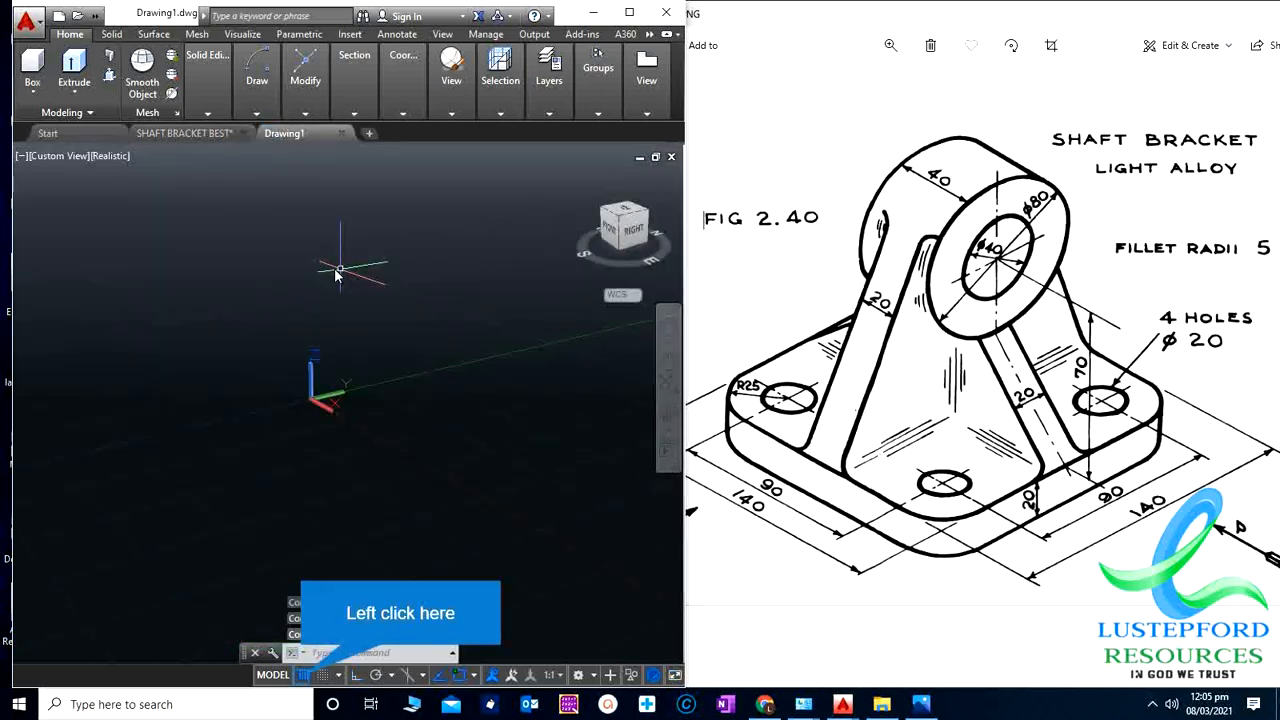
pyautogui.press('F7')
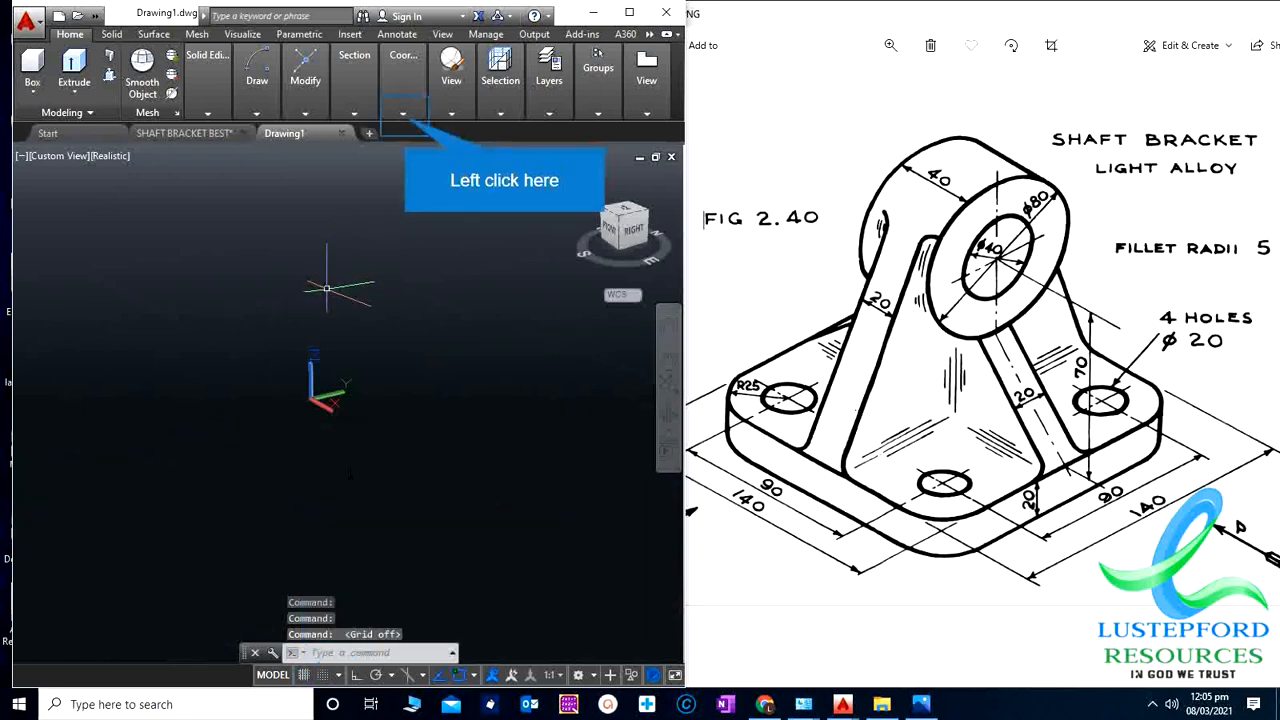
pyautogui.click(403, 113)
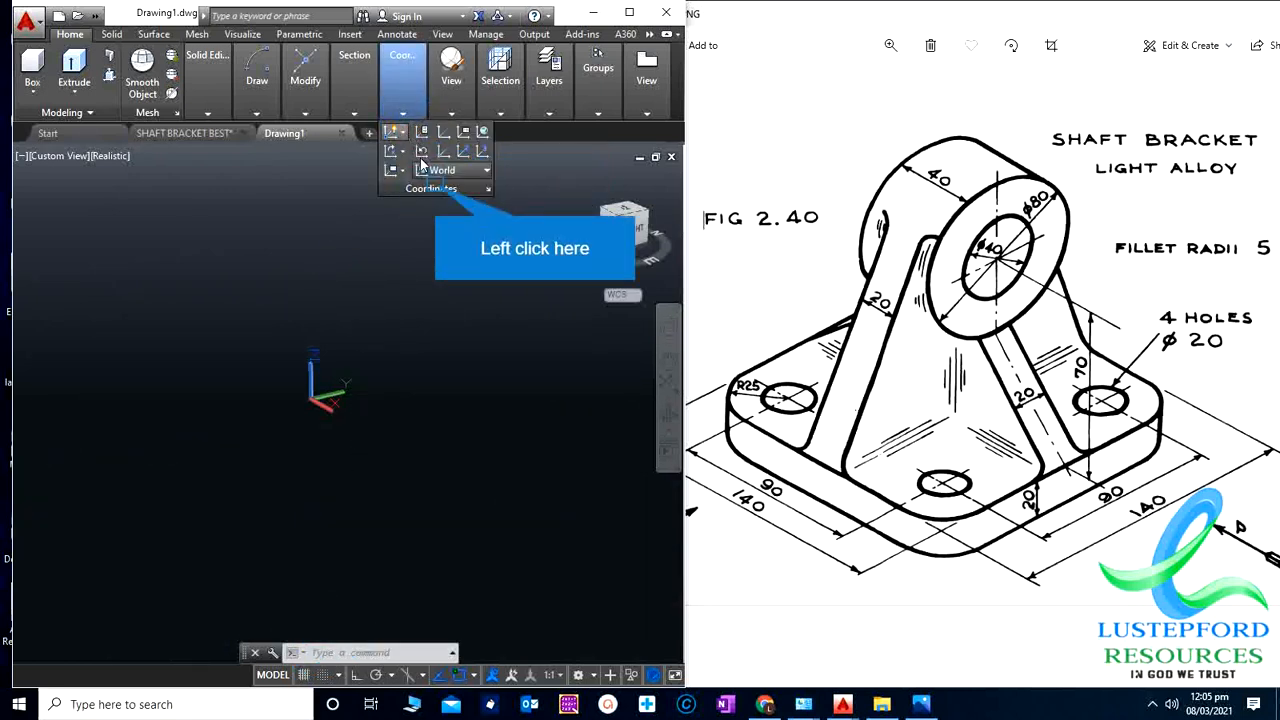
pyautogui.click(436, 190)
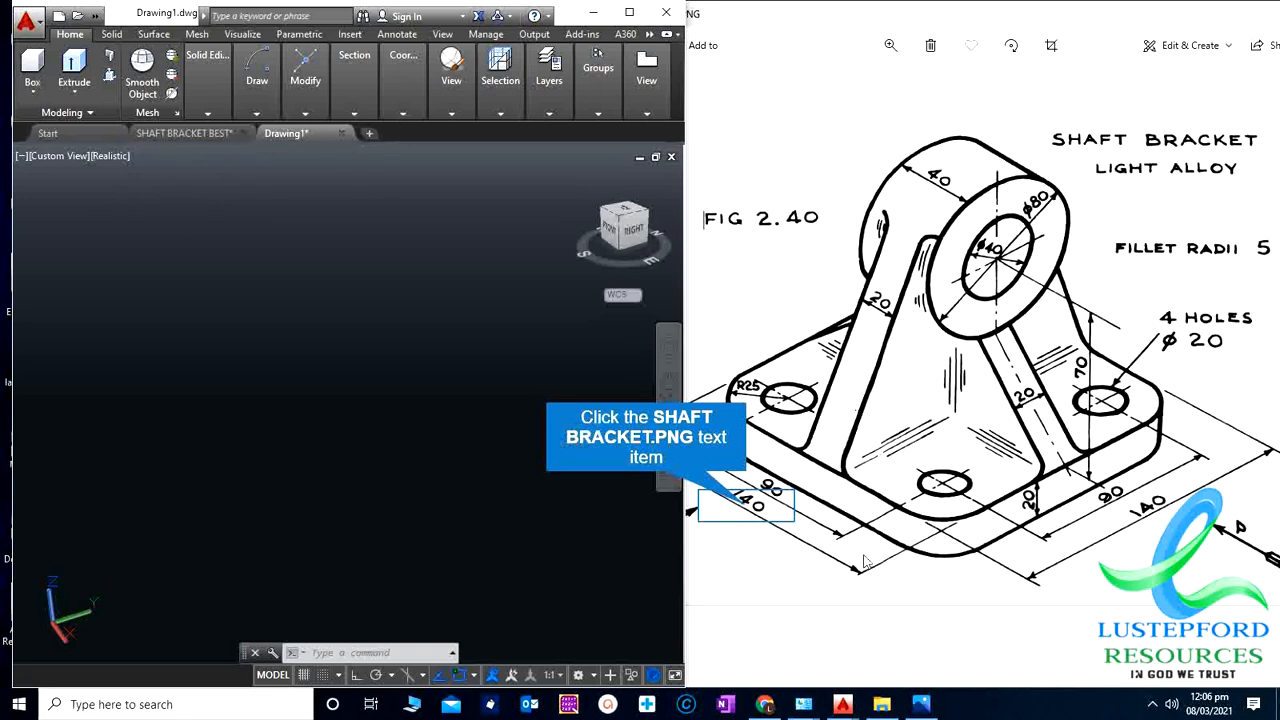
# Step: Draw a 140 by 140 rectangle as the outline of the bracket's base plate
pyautogui.click(752, 508)
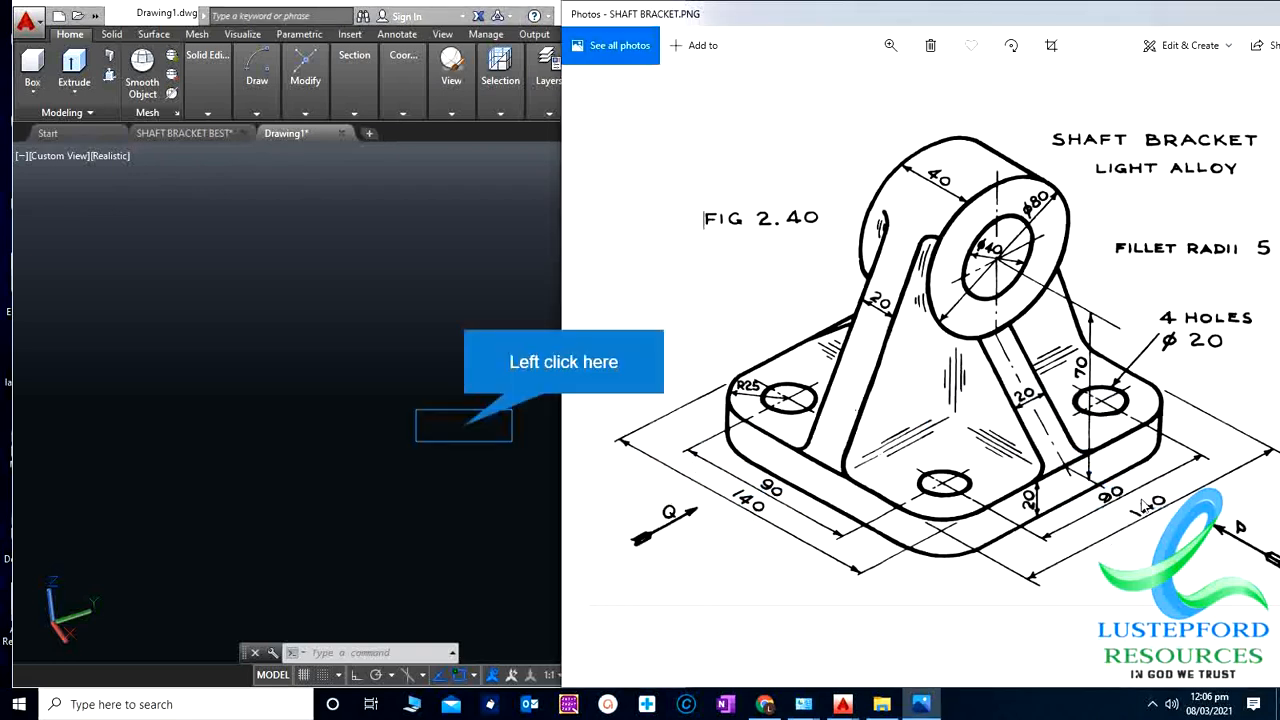
pyautogui.click(465, 428)
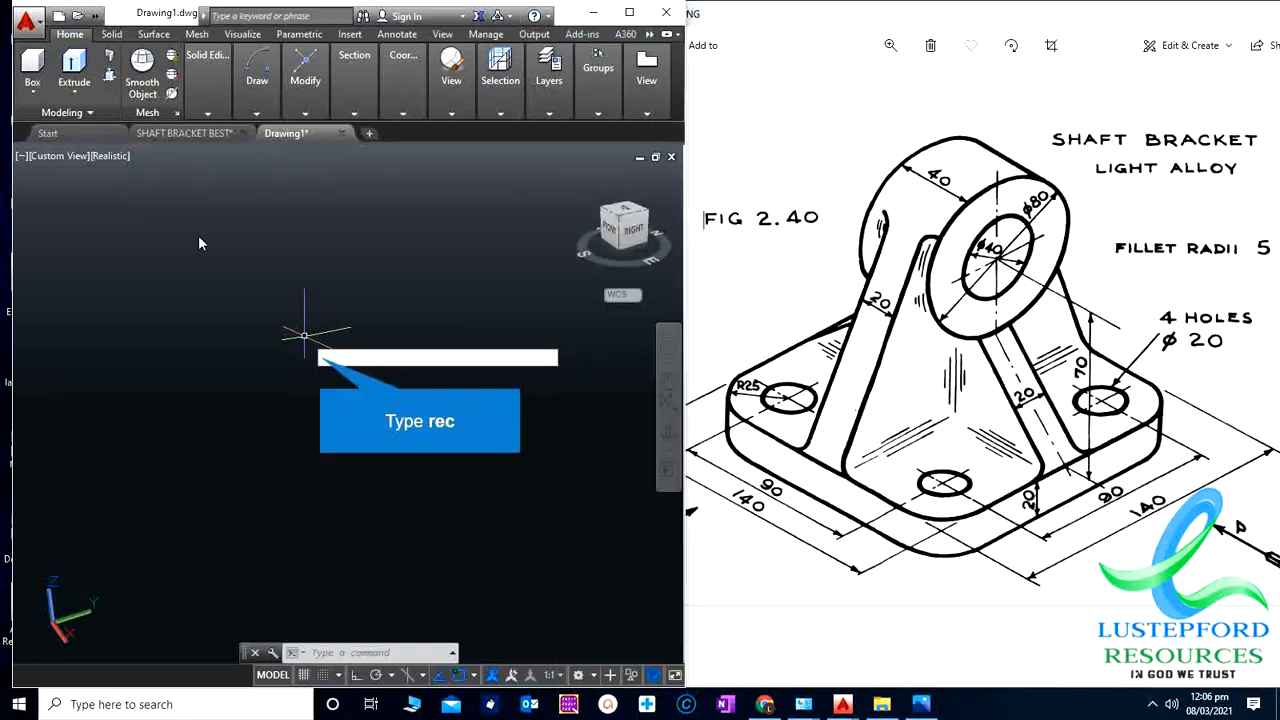
pyautogui.write('rec')
pyautogui.press('Return')
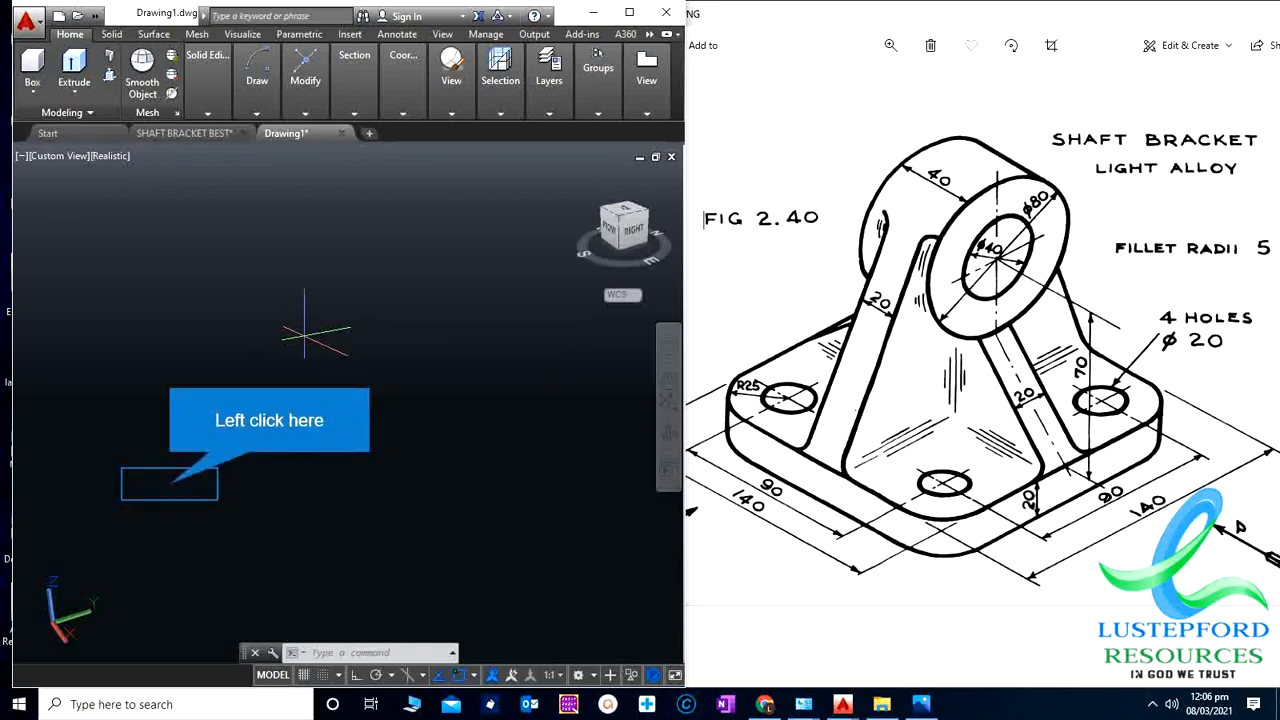
pyautogui.click(169, 483)
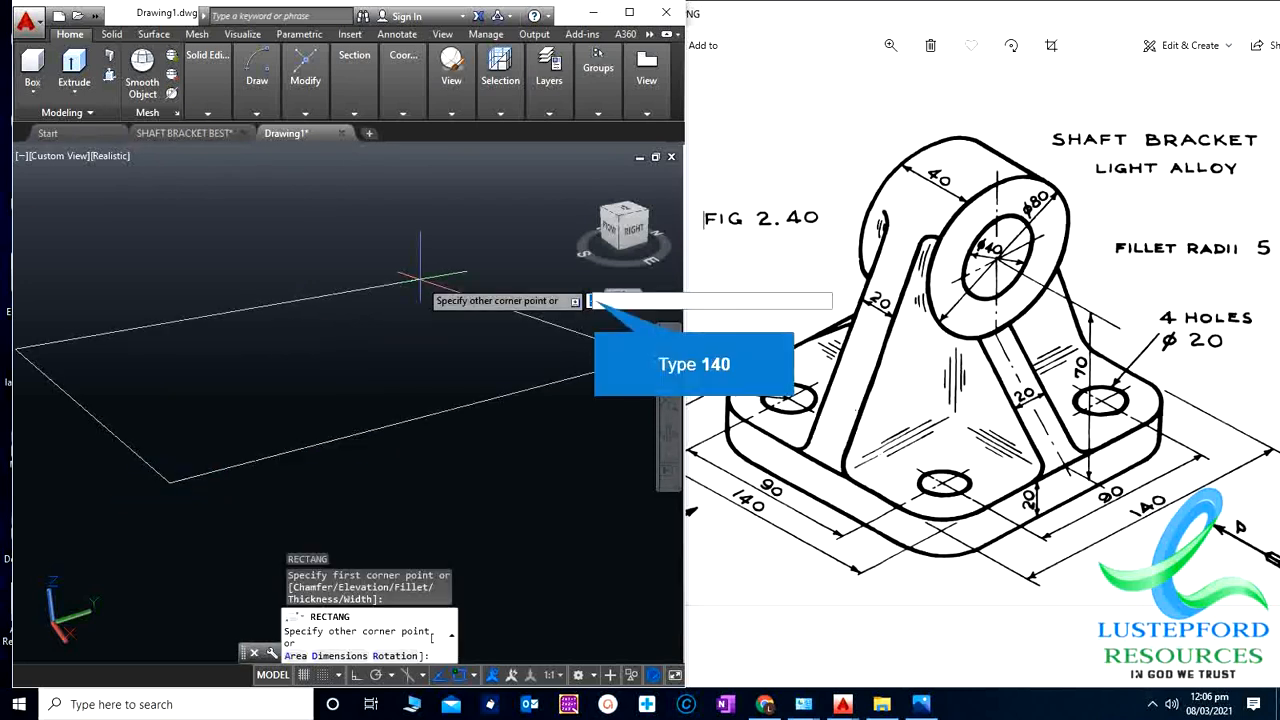
pyautogui.write('14')
pyautogui.write('0')
pyautogui.press('Tab')
pyautogui.write('1')
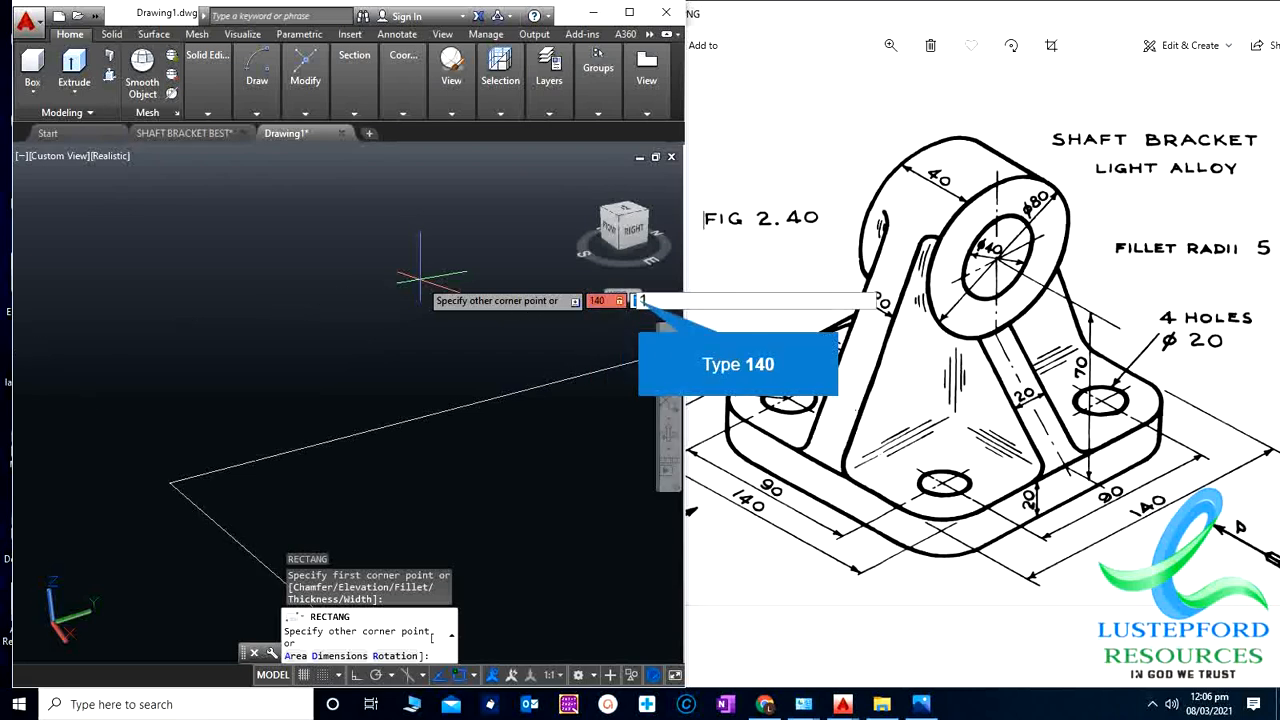
pyautogui.write('40')
pyautogui.press('Return')
# Step: Fillet the leftmost corner of the base rectangle with a radius of 25, using the Multiple option
pyautogui.scroll(-4, 414, 382)
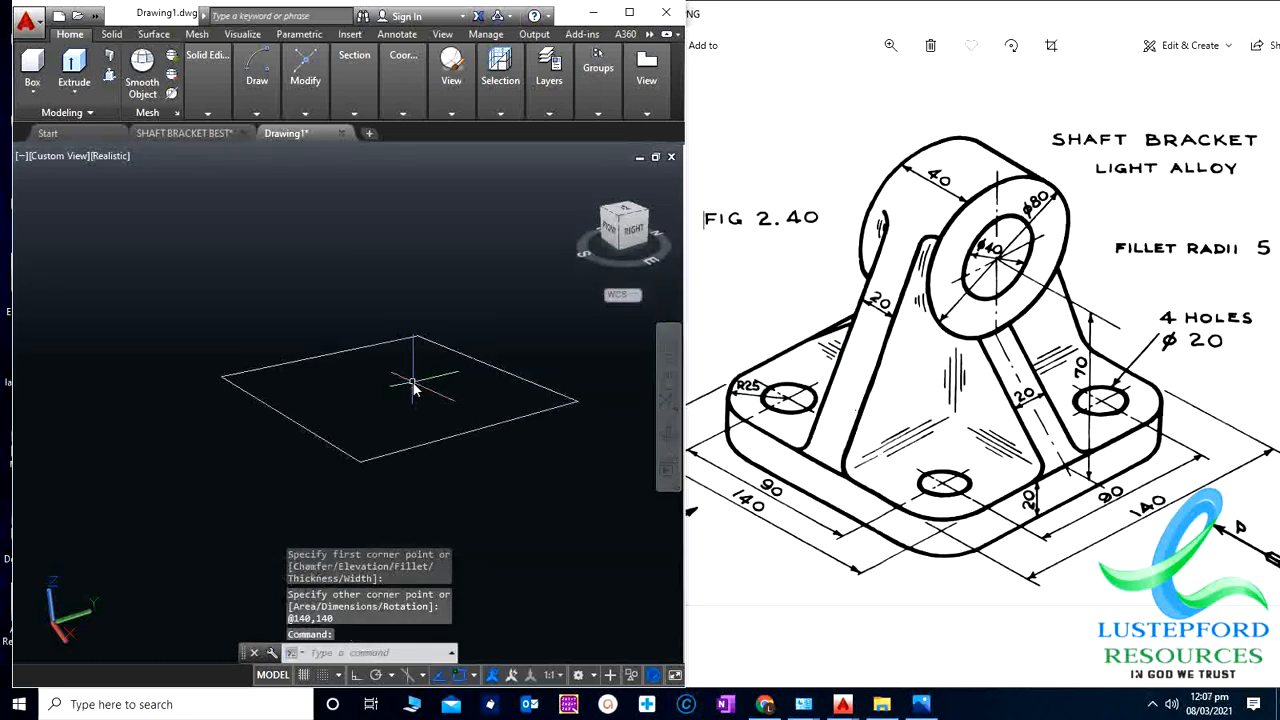
pyautogui.scroll(2, 412, 382)
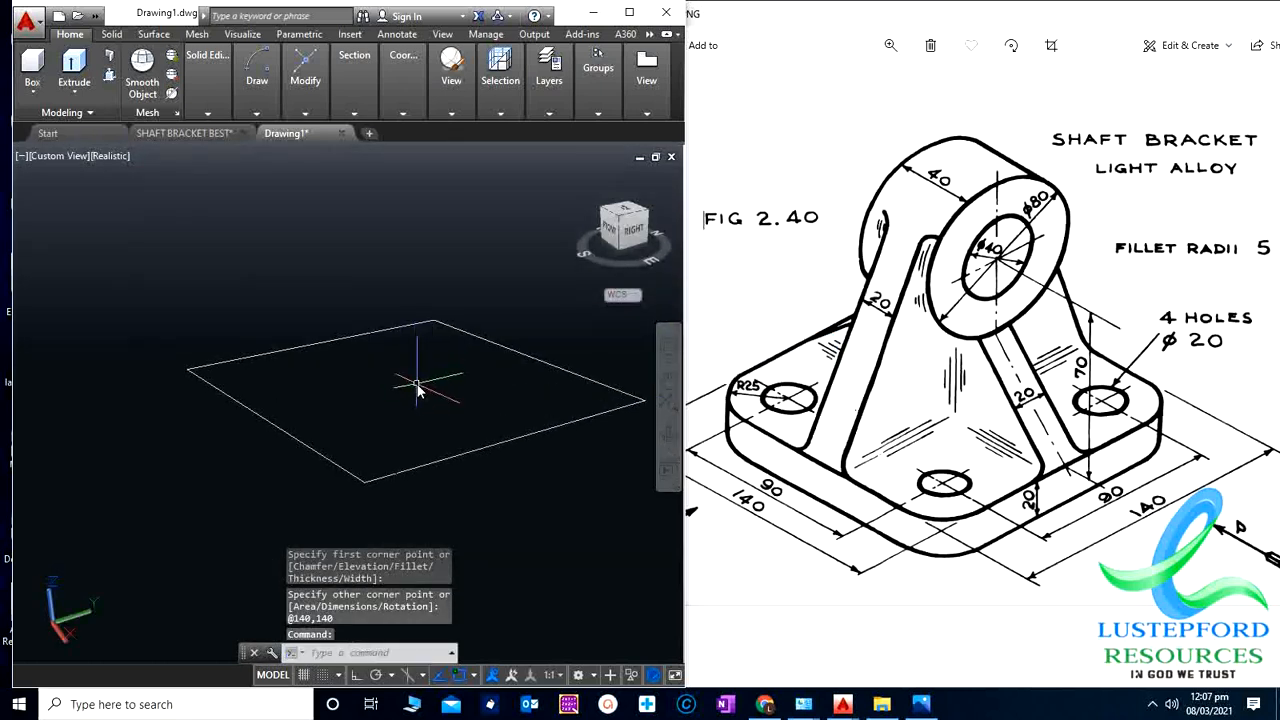
pyautogui.moveTo(376, 384); pyautogui.dragTo(340, 380, button='middle')
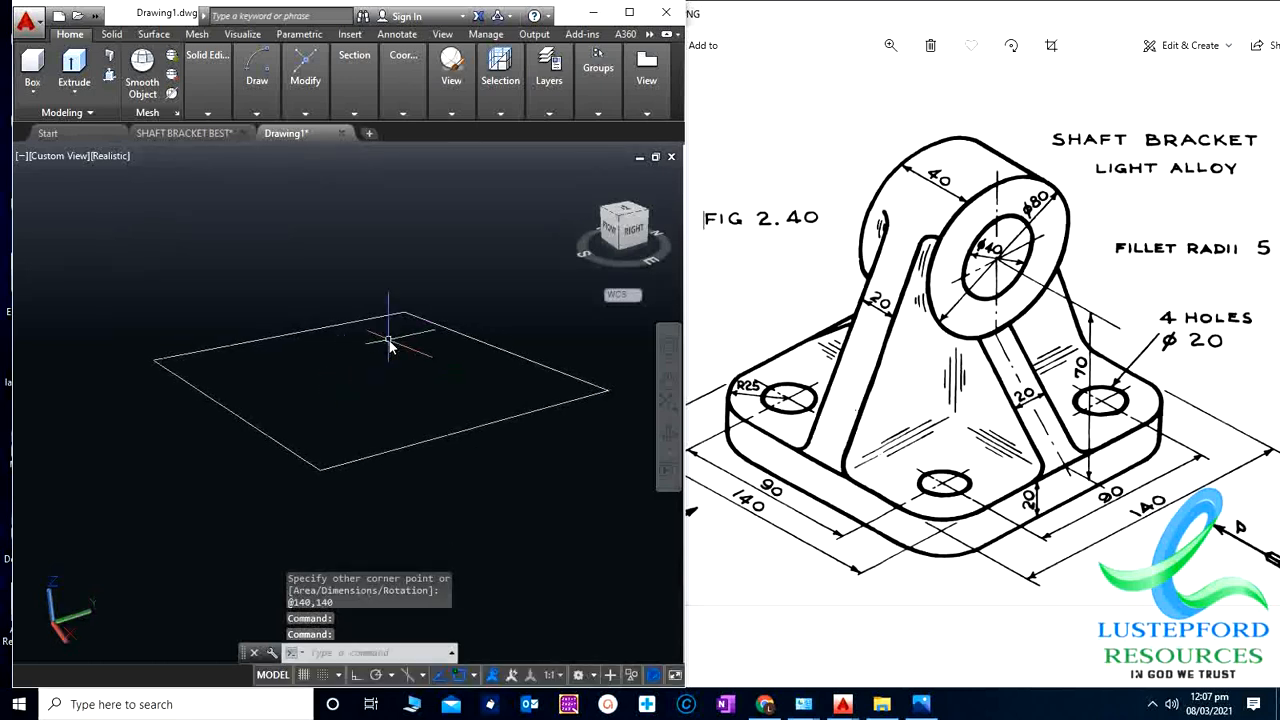
pyautogui.scroll(1, 390, 345)
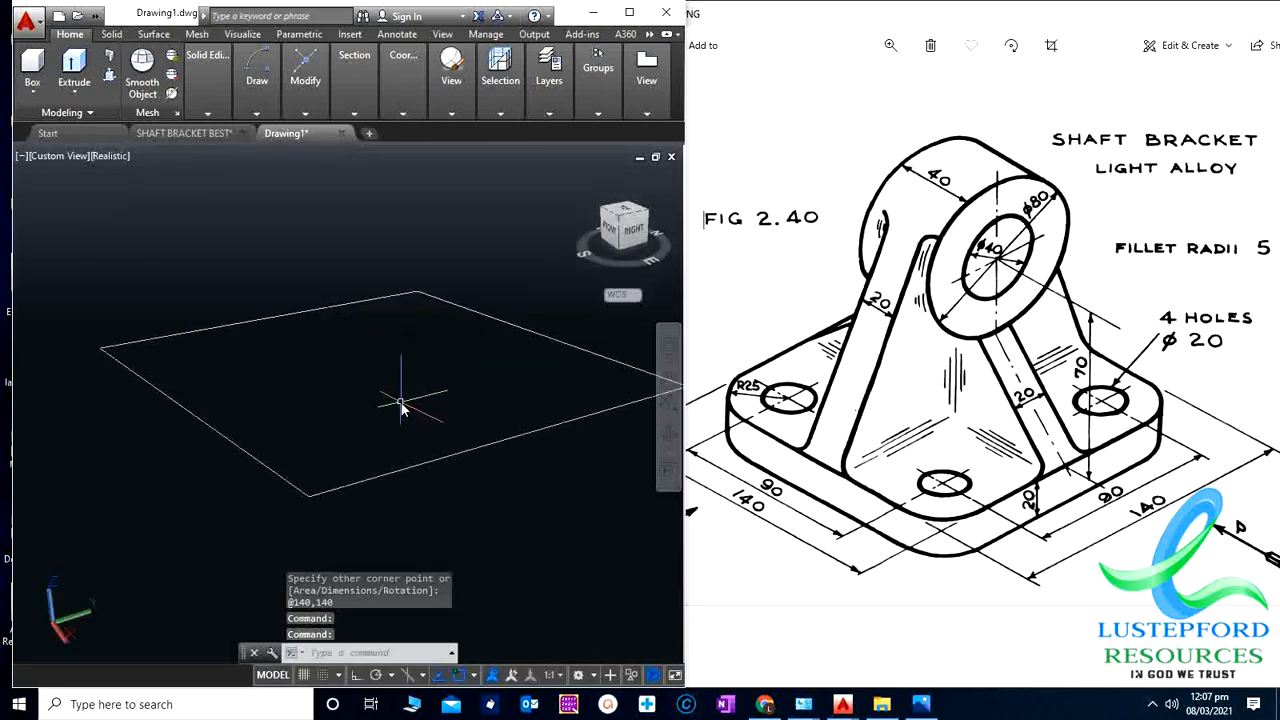
pyautogui.moveTo(400, 405); pyautogui.dragTo(334, 380, button='middle')
pyautogui.write('F')
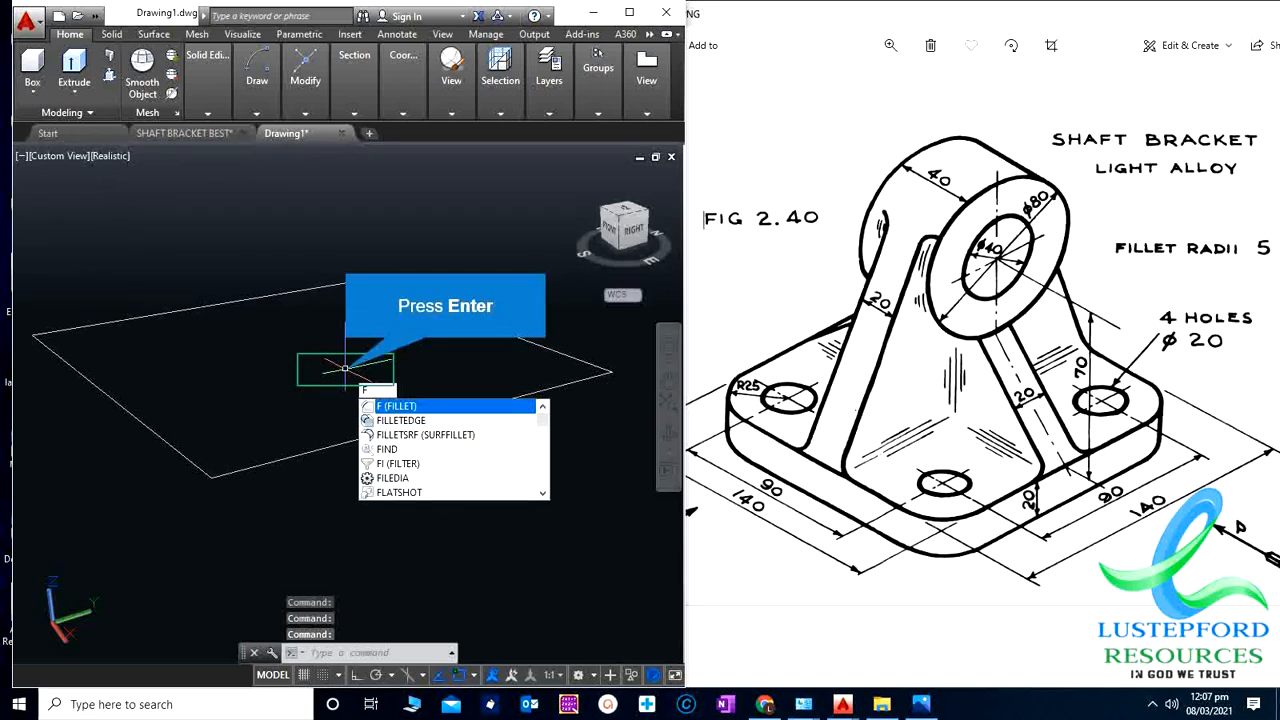
pyautogui.press('Return')
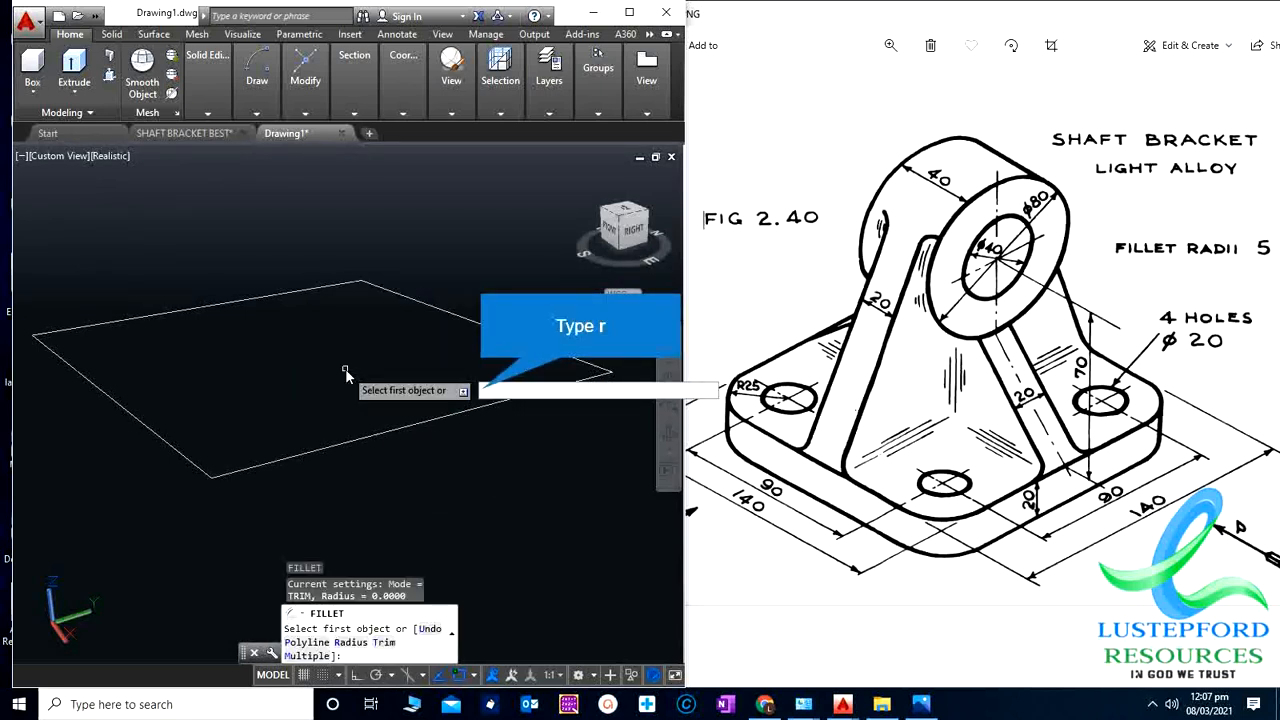
pyautogui.write('r')
pyautogui.press('Return')
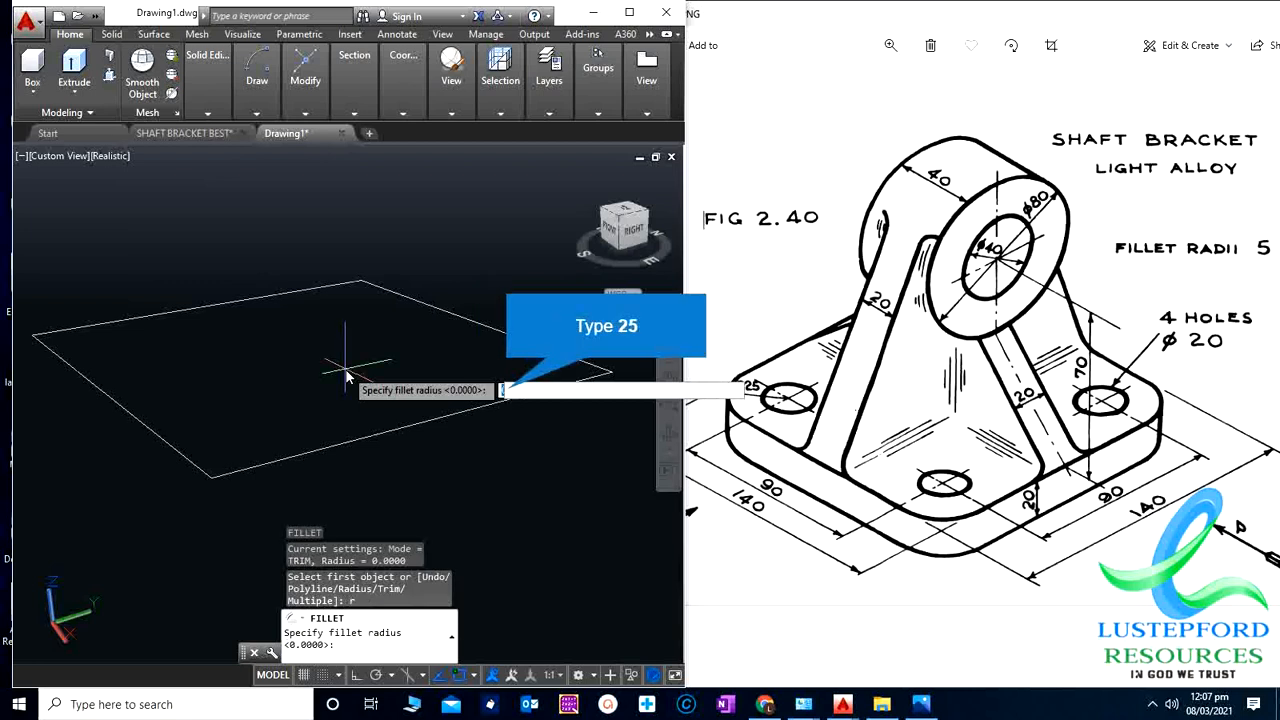
pyautogui.write('25')
pyautogui.press('Return')
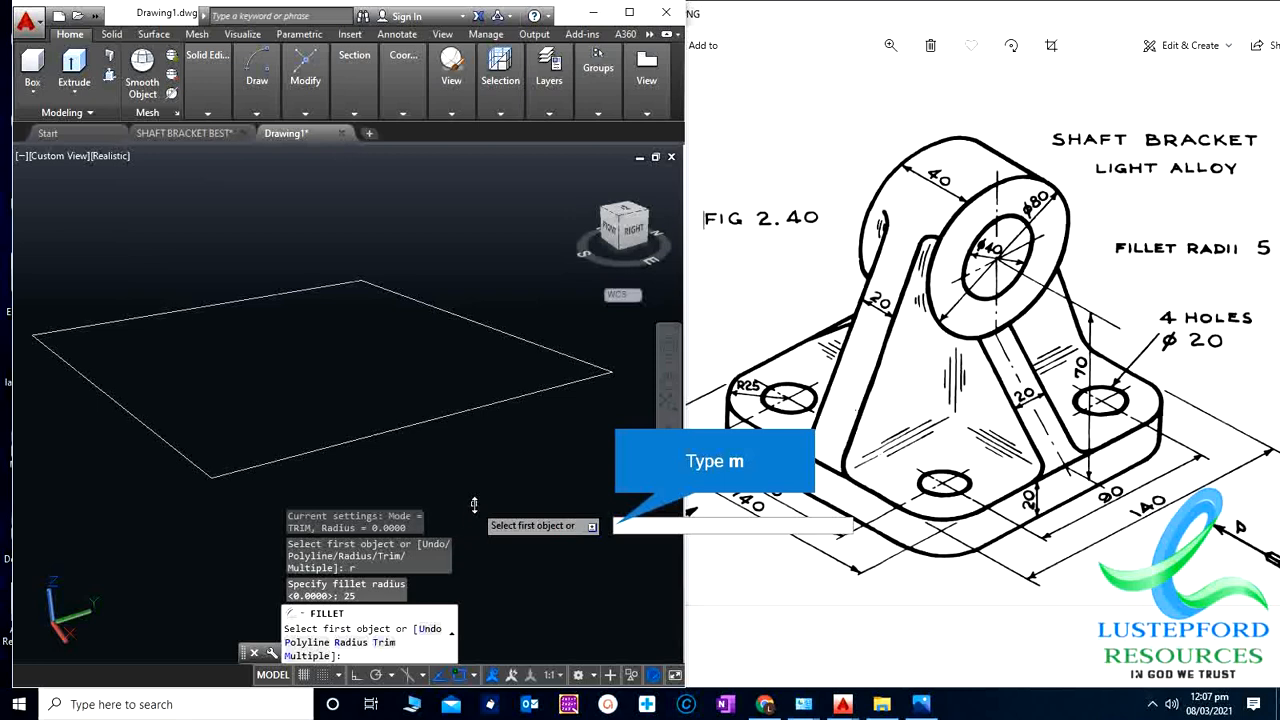
pyautogui.write('m')
pyautogui.press('Return')
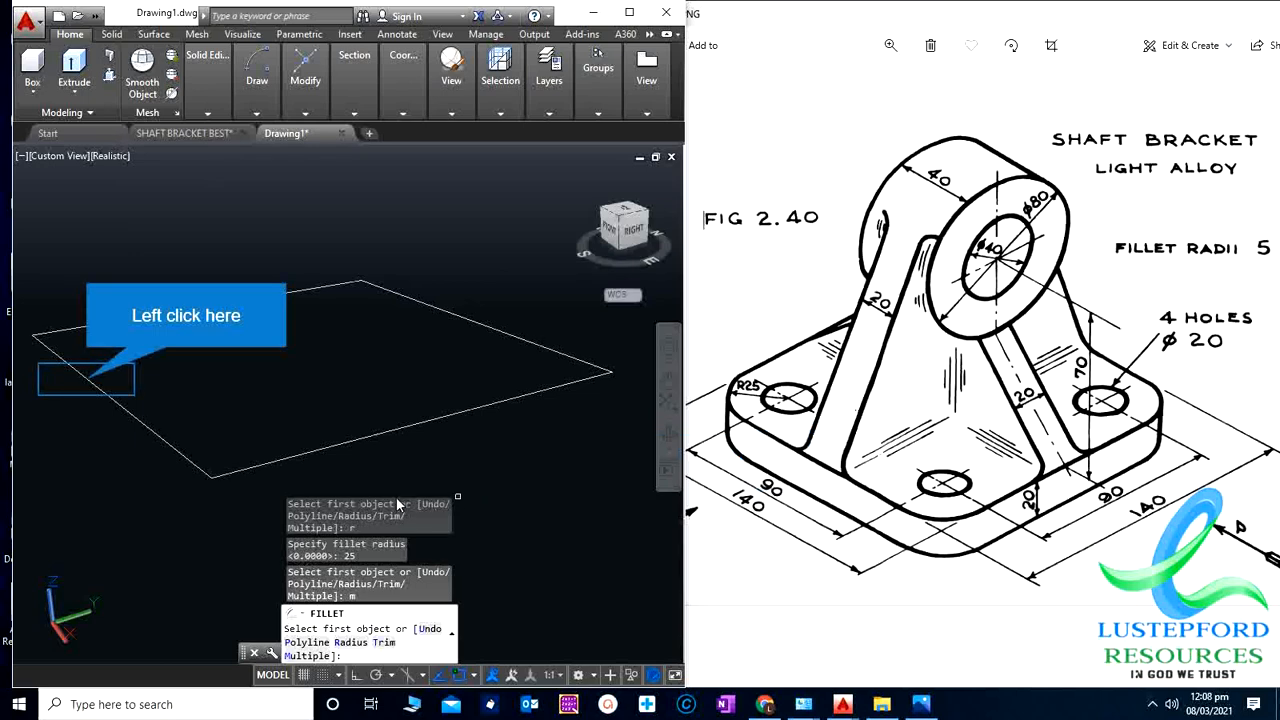
pyautogui.click(87, 379)
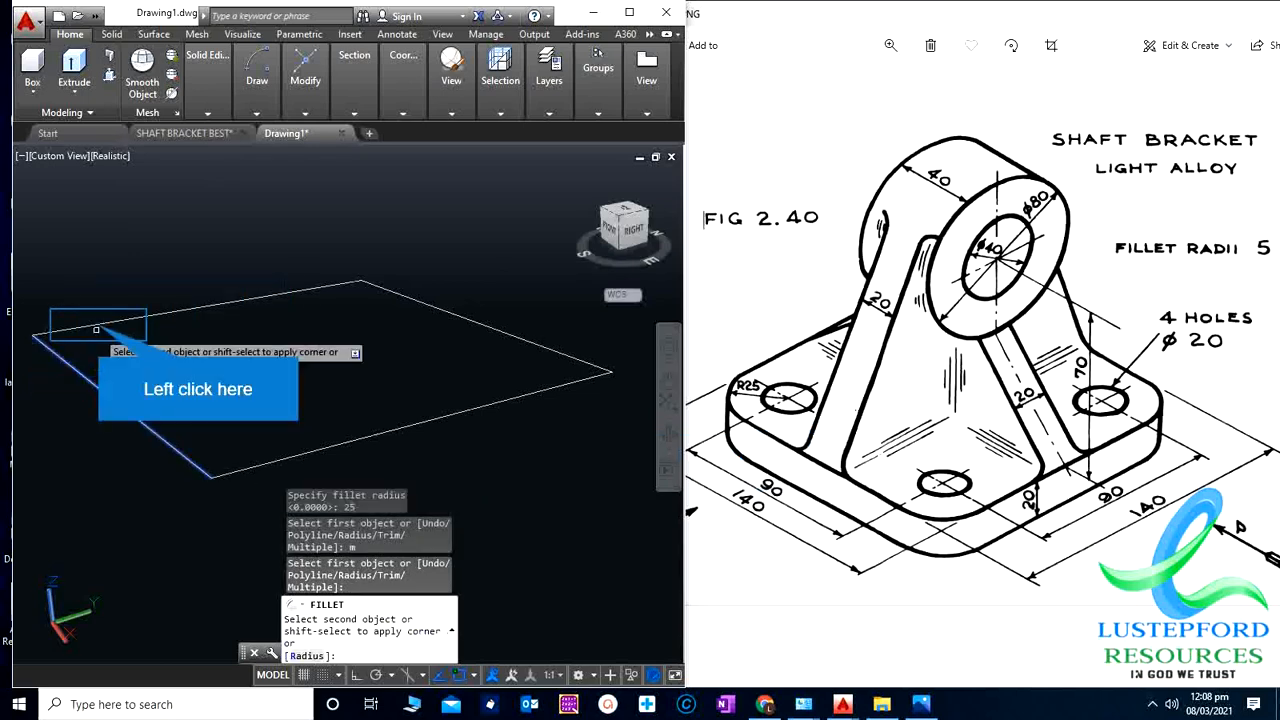
pyautogui.click(96, 329)
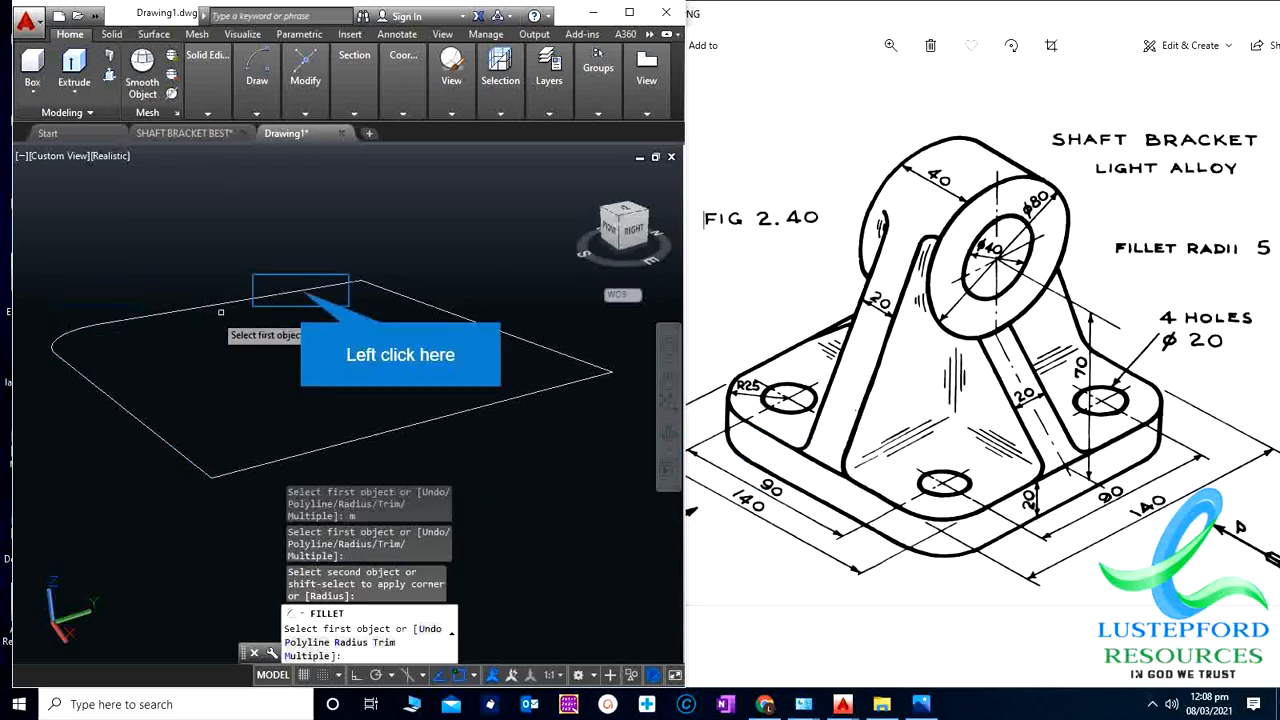
# Step: Round the remaining three corners of the base rectangle with the same fillet radius and finish the Fillet command
pyautogui.click(300, 289)
pyautogui.click(390, 292)
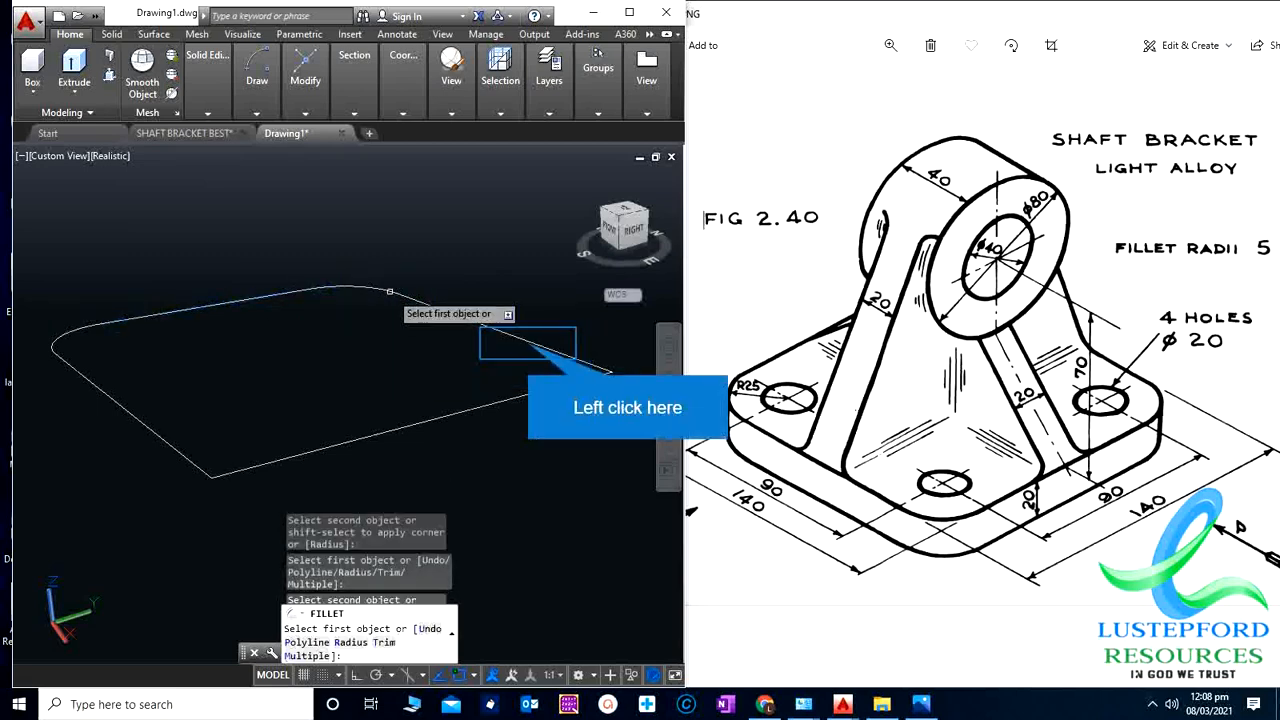
pyautogui.click(528, 342)
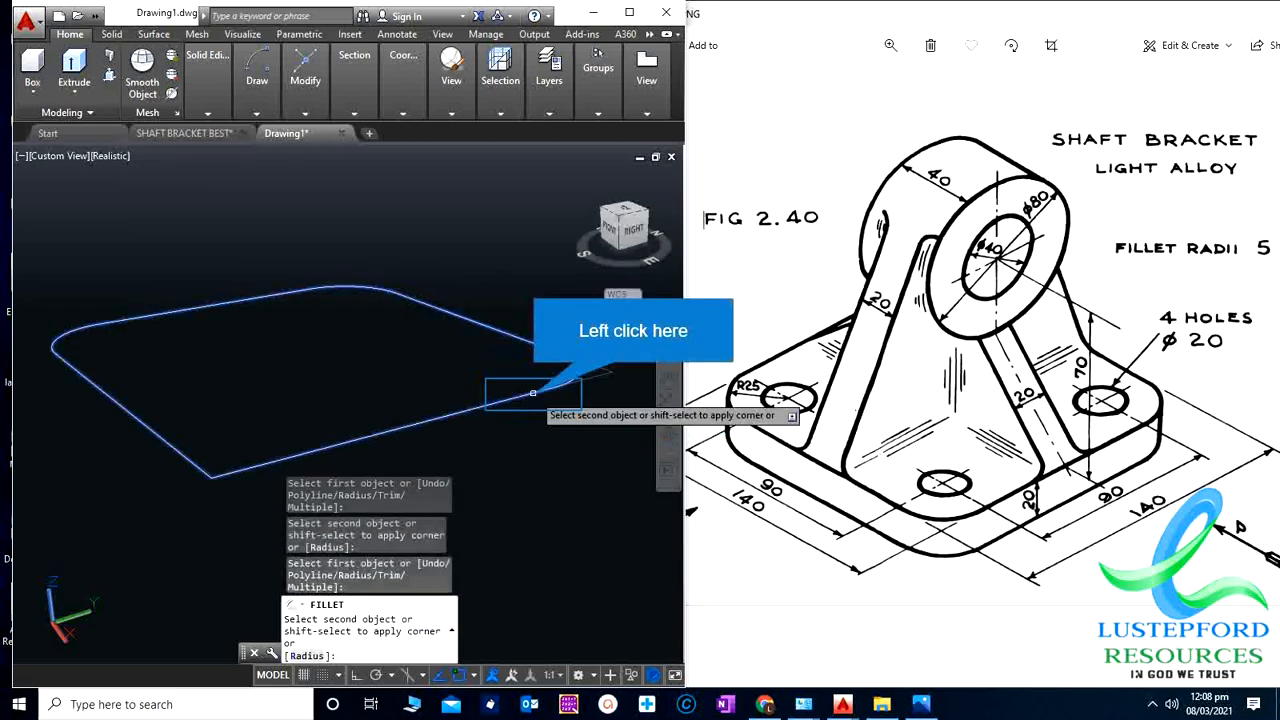
pyautogui.click(533, 393)
pyautogui.click(189, 447)
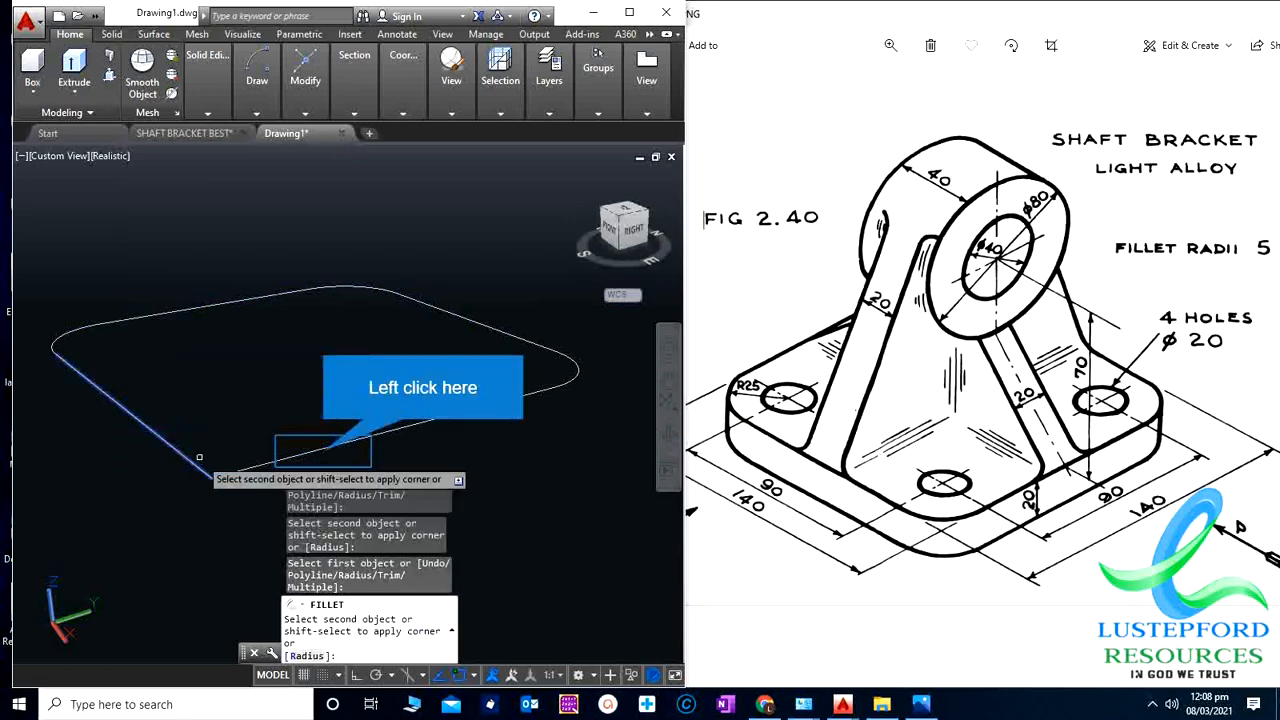
pyautogui.click(320, 448)
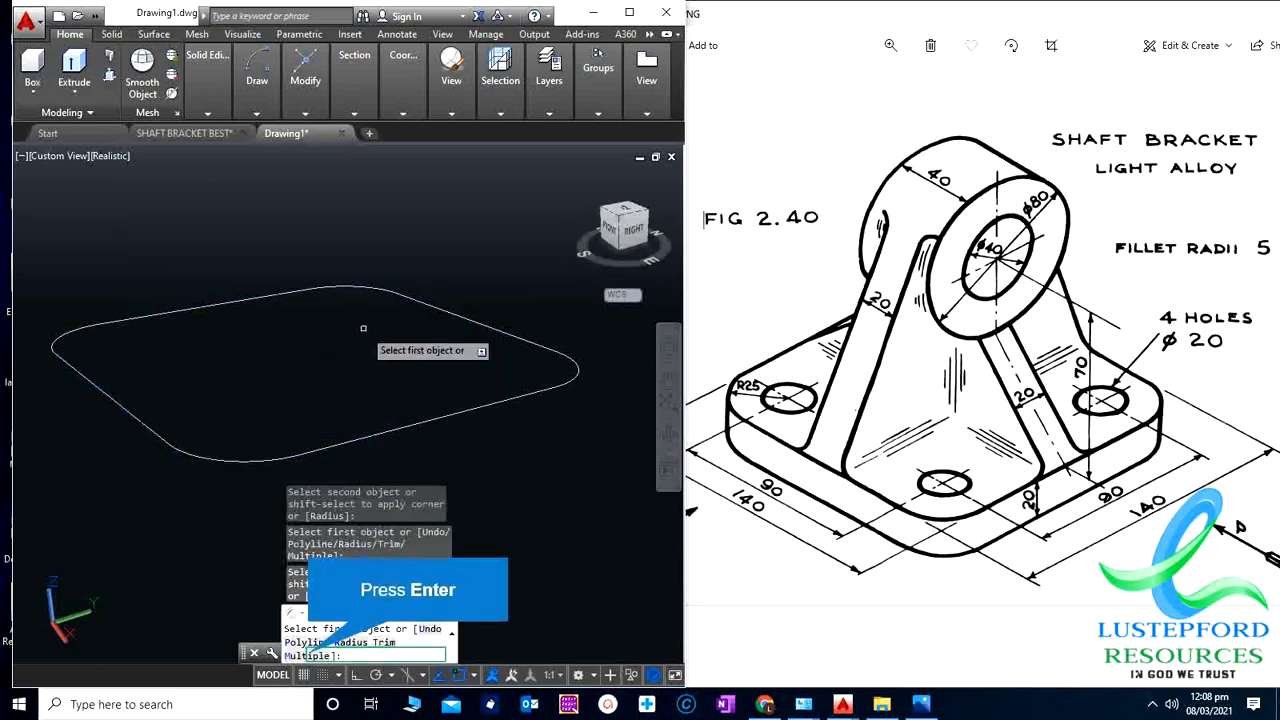
pyautogui.press('Return')
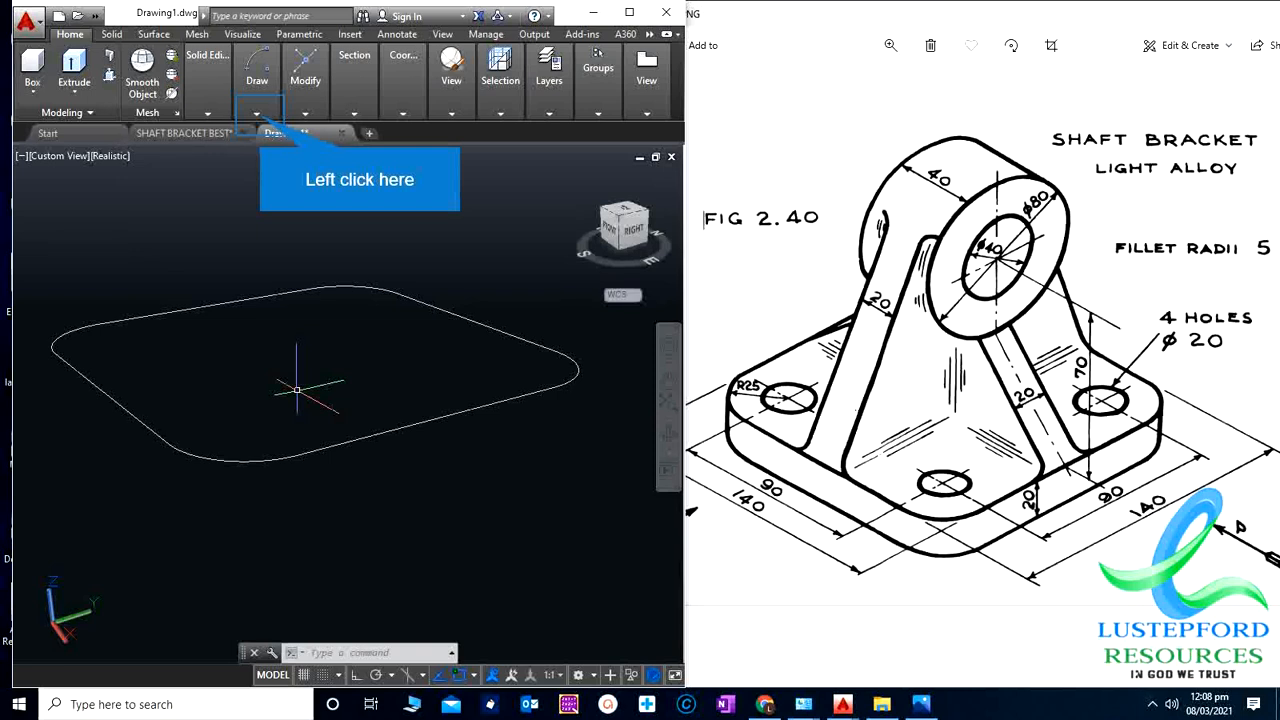
pyautogui.click(256, 112)
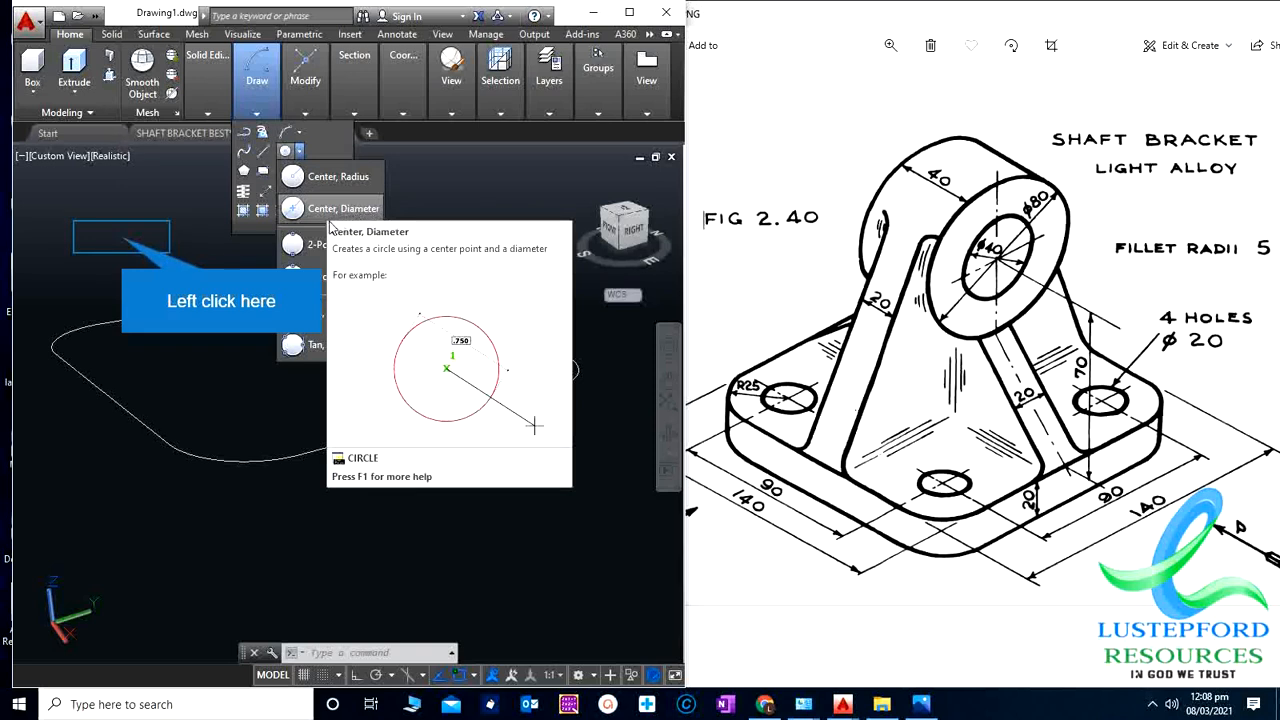
pyautogui.click(330, 216)
pyautogui.click(117, 341)
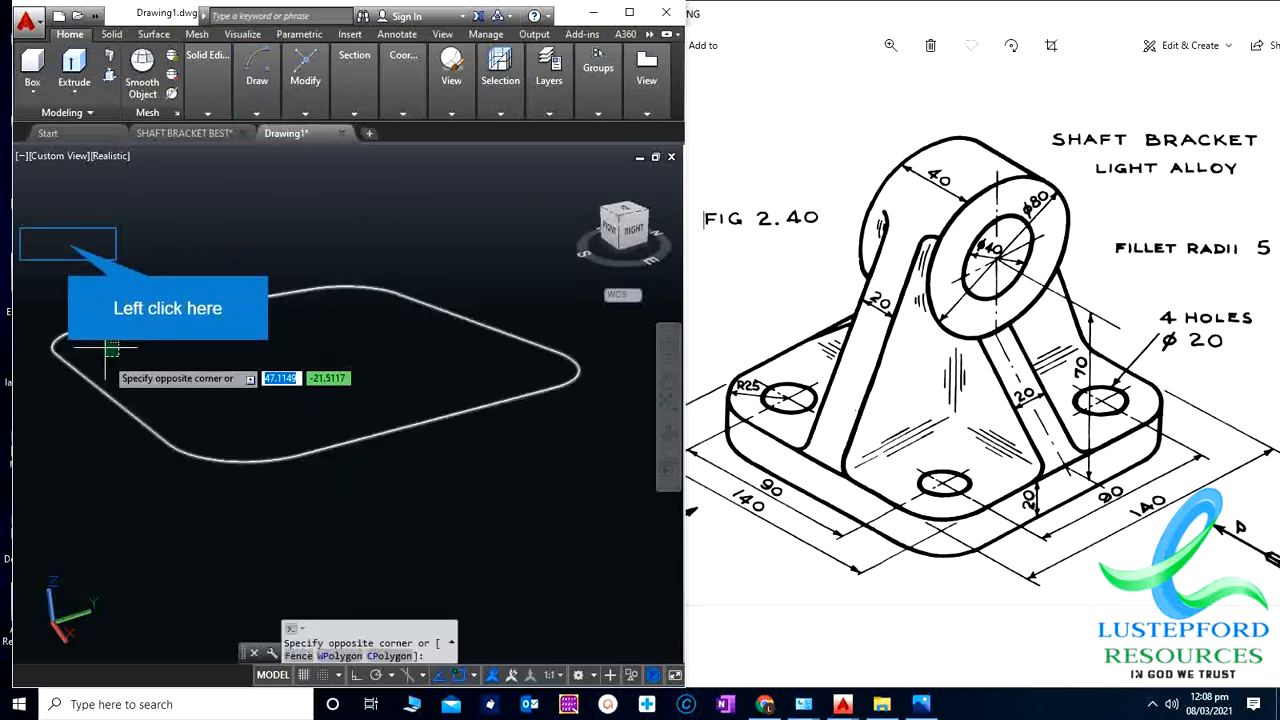
pyautogui.click(110, 350)
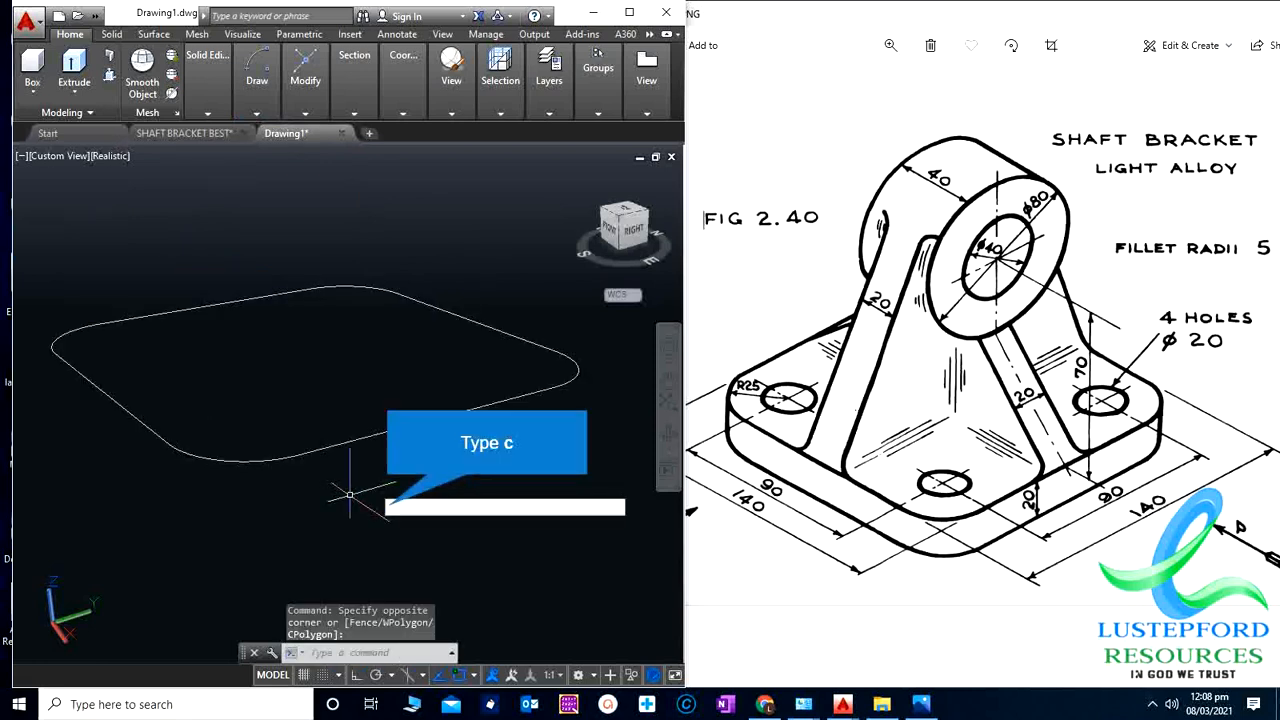
# Step: Draw a circle of diameter 20 centred on the arc centre of the base outline's leftmost rounded corner
pyautogui.write('c')
pyautogui.press('Return')
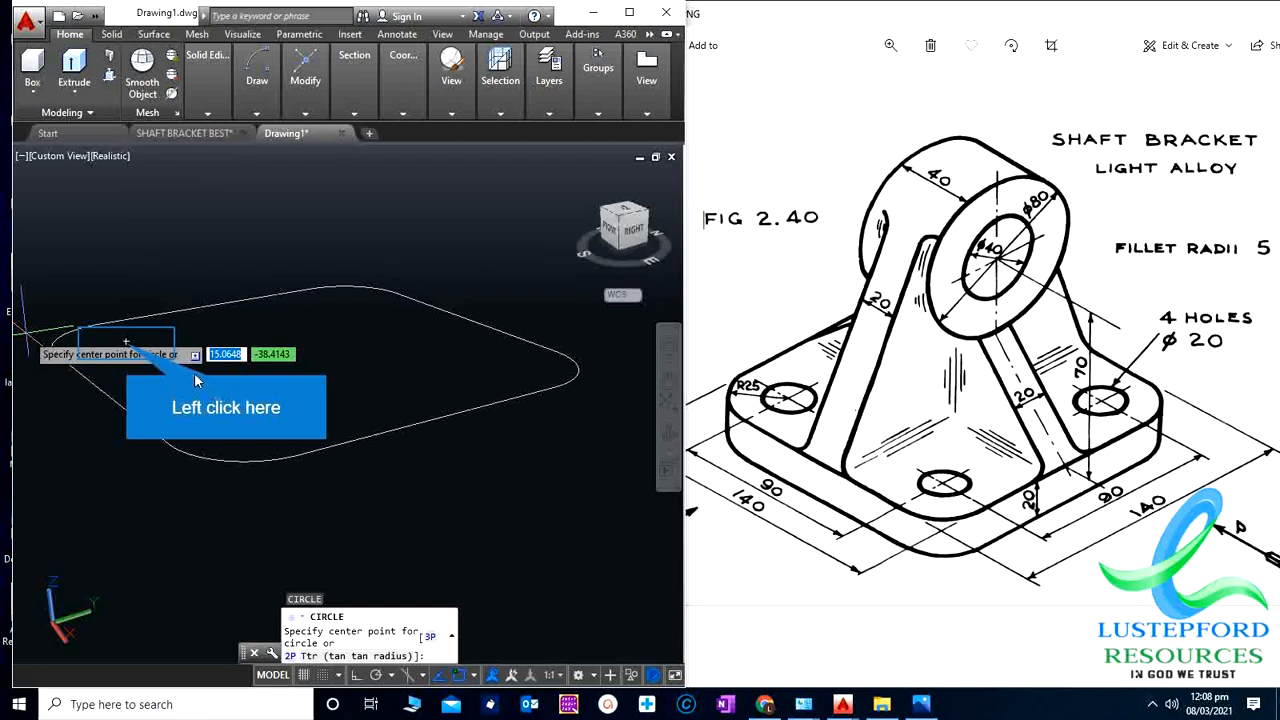
pyautogui.click(126, 346)
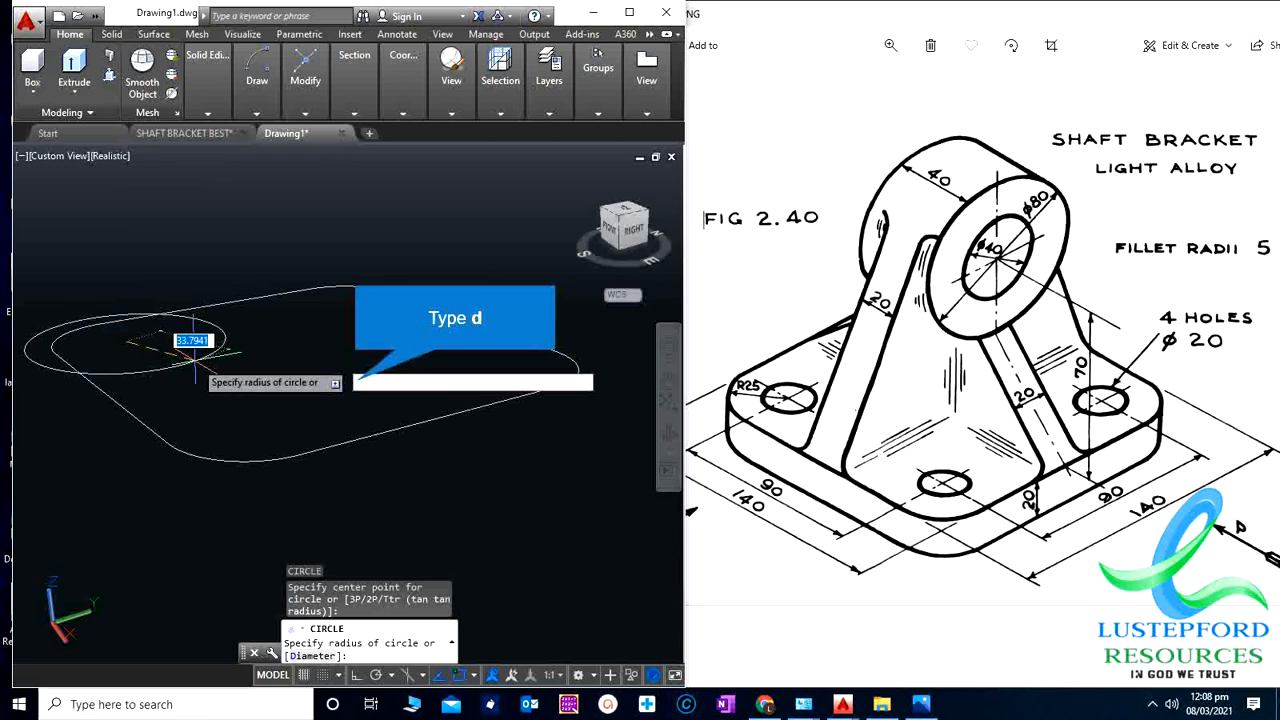
pyautogui.write('d')
pyautogui.press('Return')
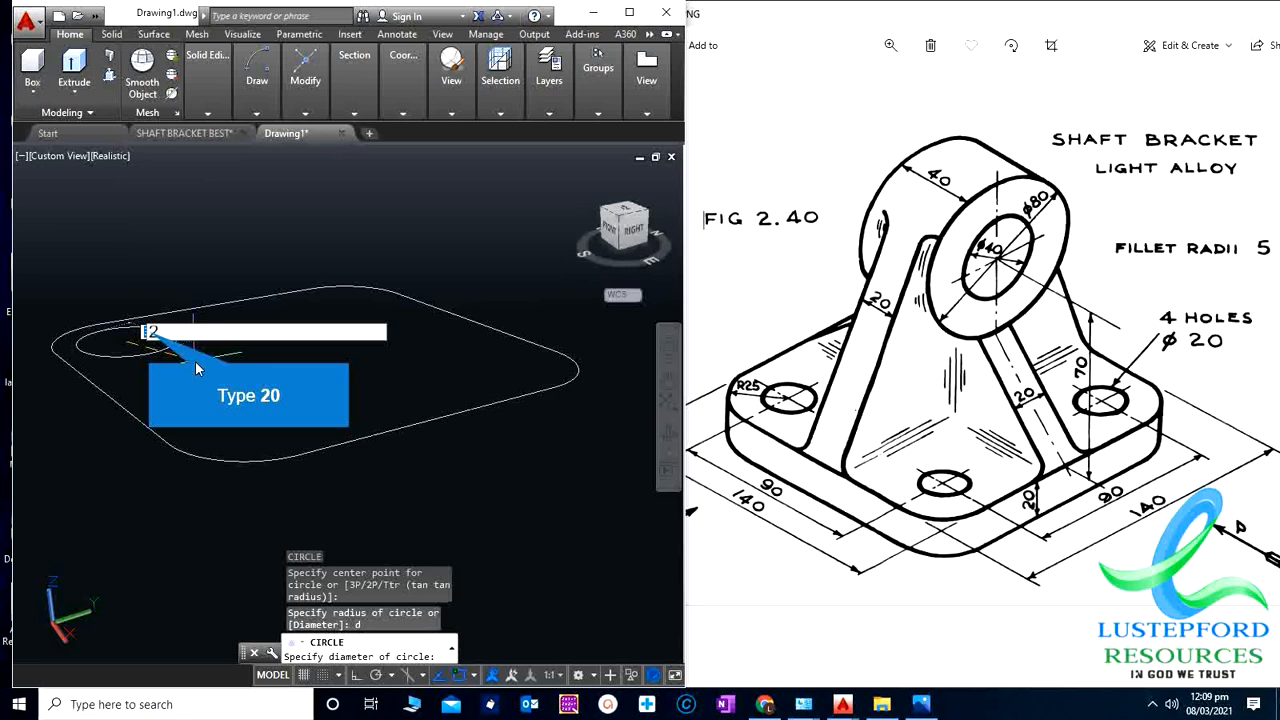
pyautogui.write('20')
pyautogui.press('Return')
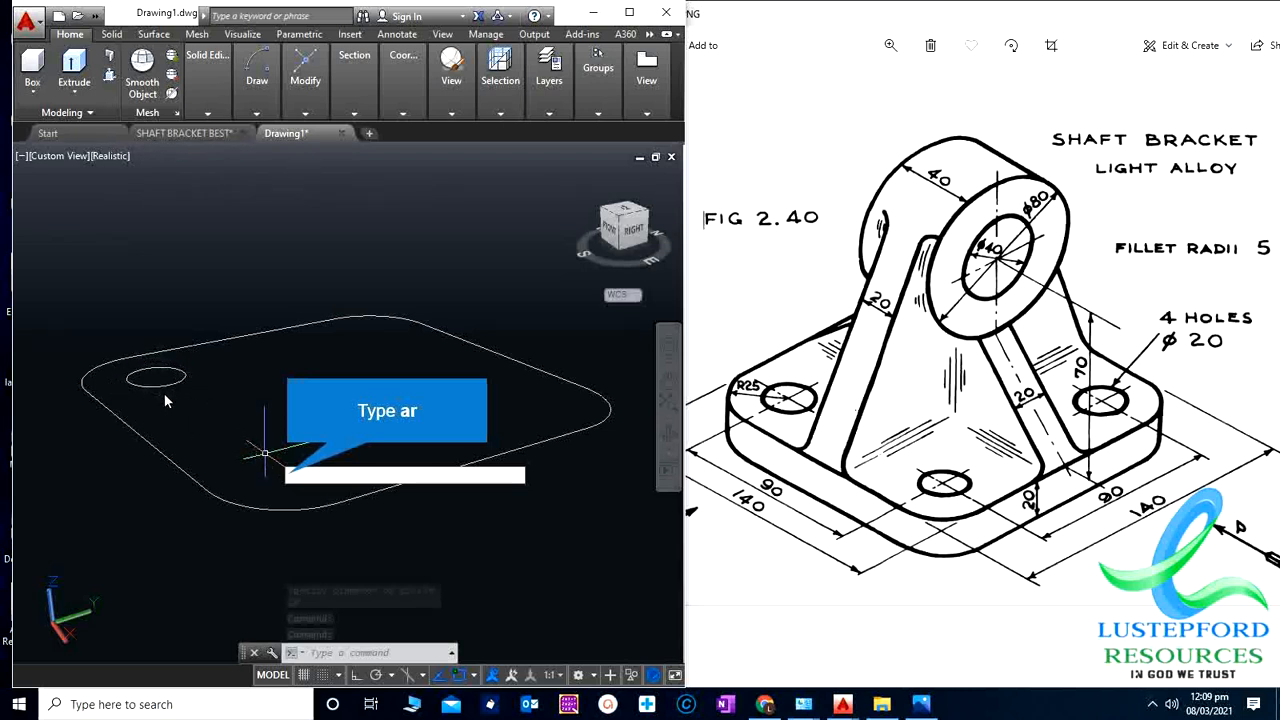
# Step: Array the 20 diameter circle in a rectangular pattern with 2 columns and 2 rows
pyautogui.write('ar')
pyautogui.press('Return')
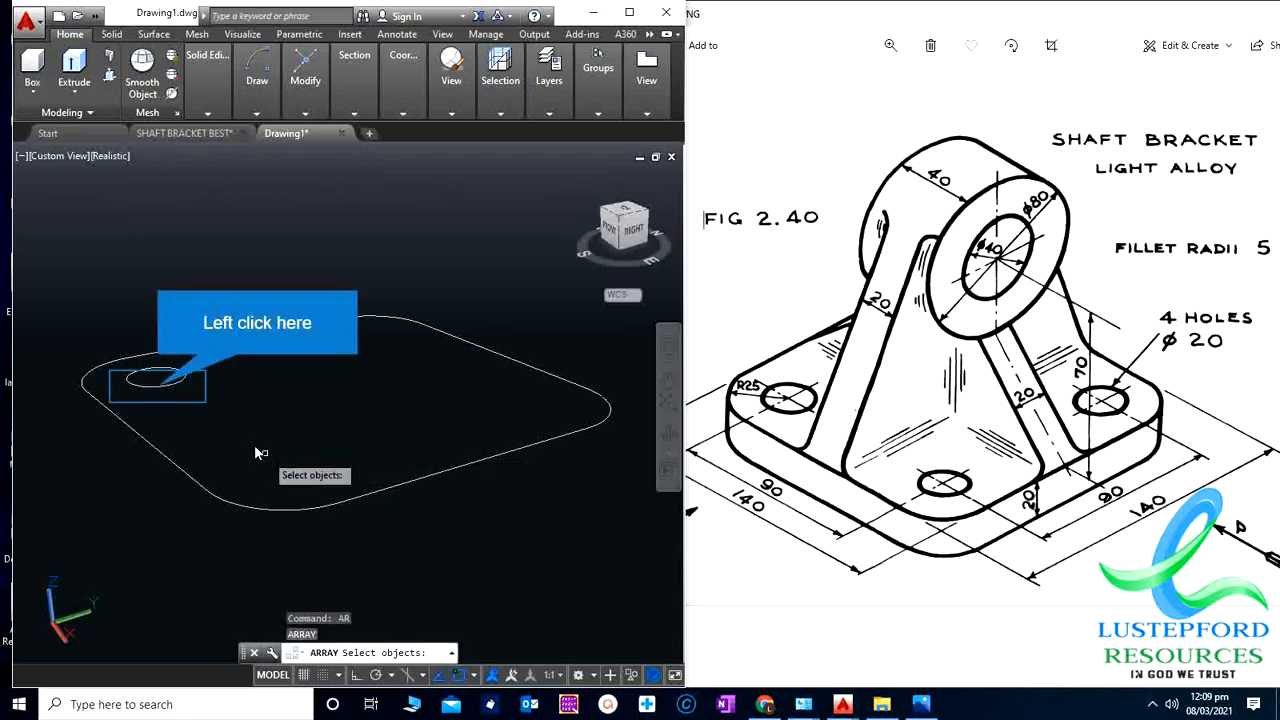
pyautogui.click(157, 384)
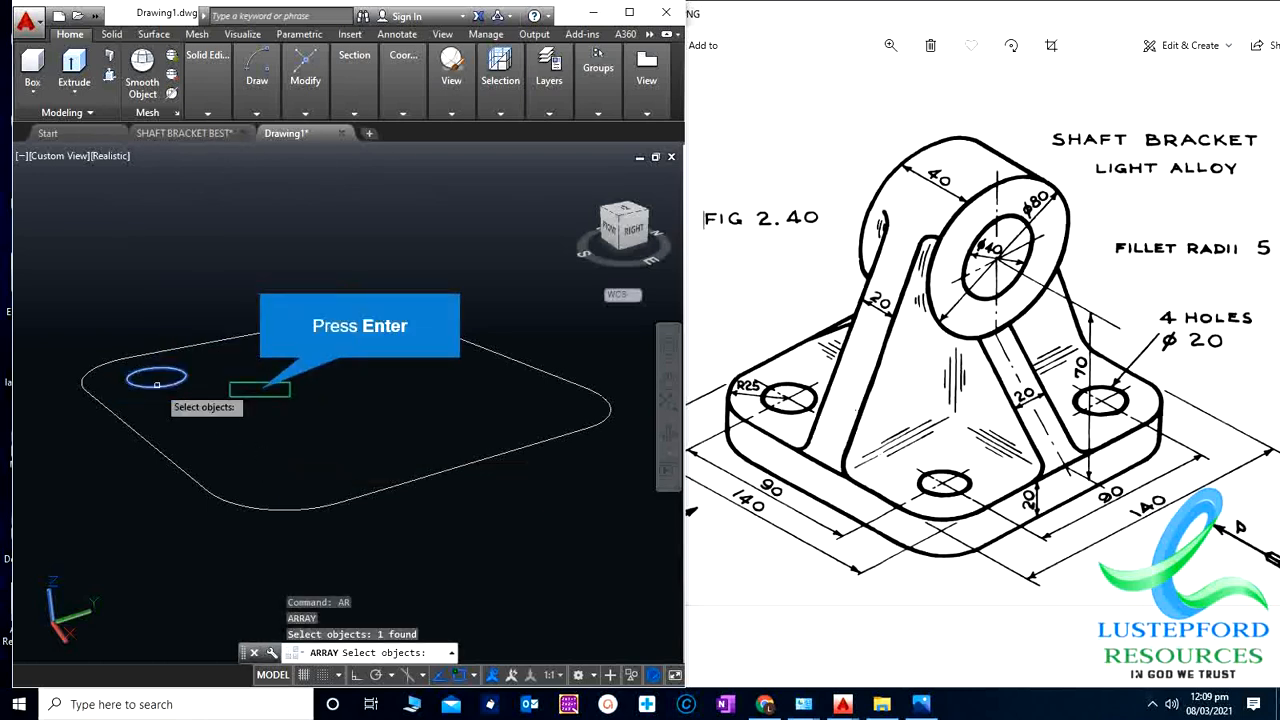
pyautogui.press('Return')
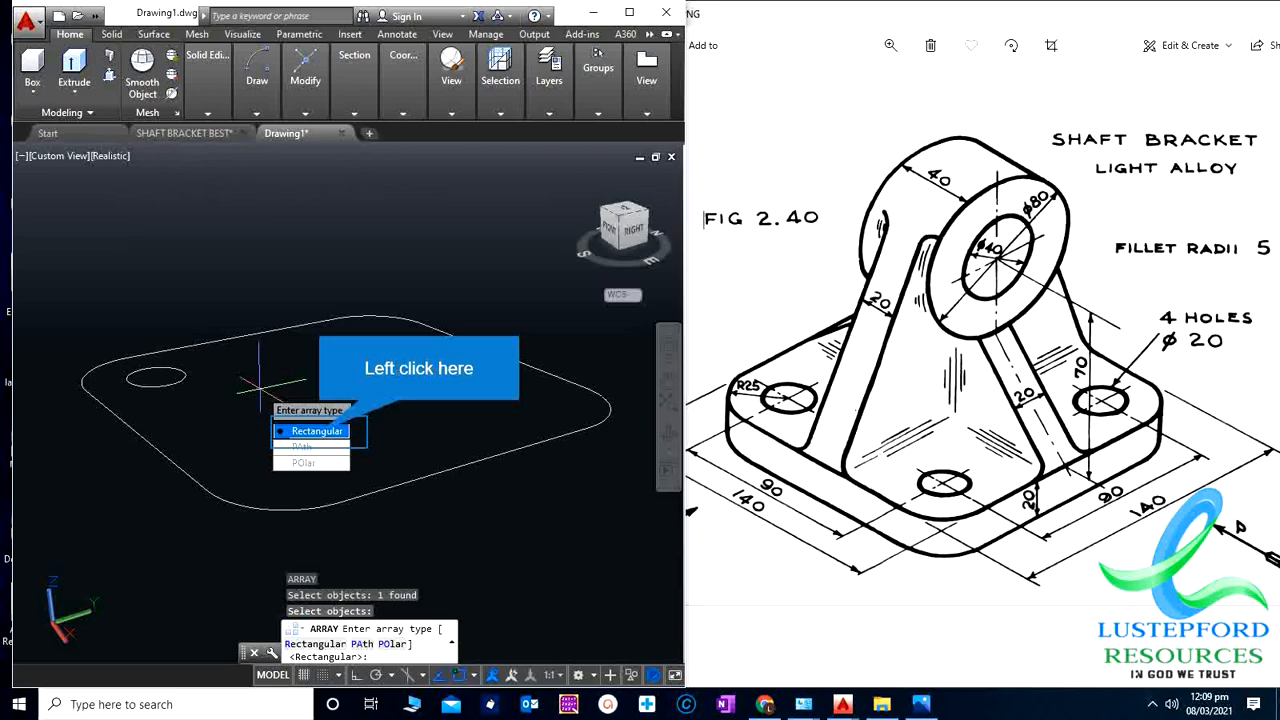
pyautogui.click(317, 431)
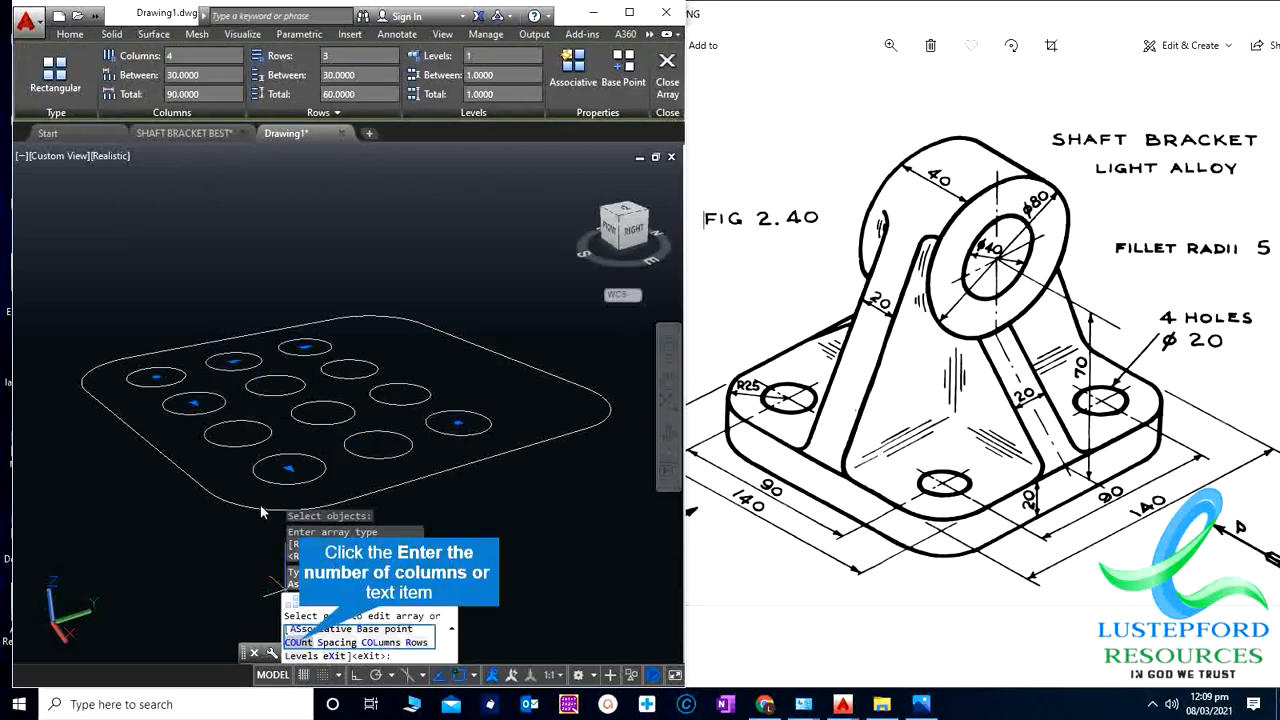
pyautogui.click(300, 643)
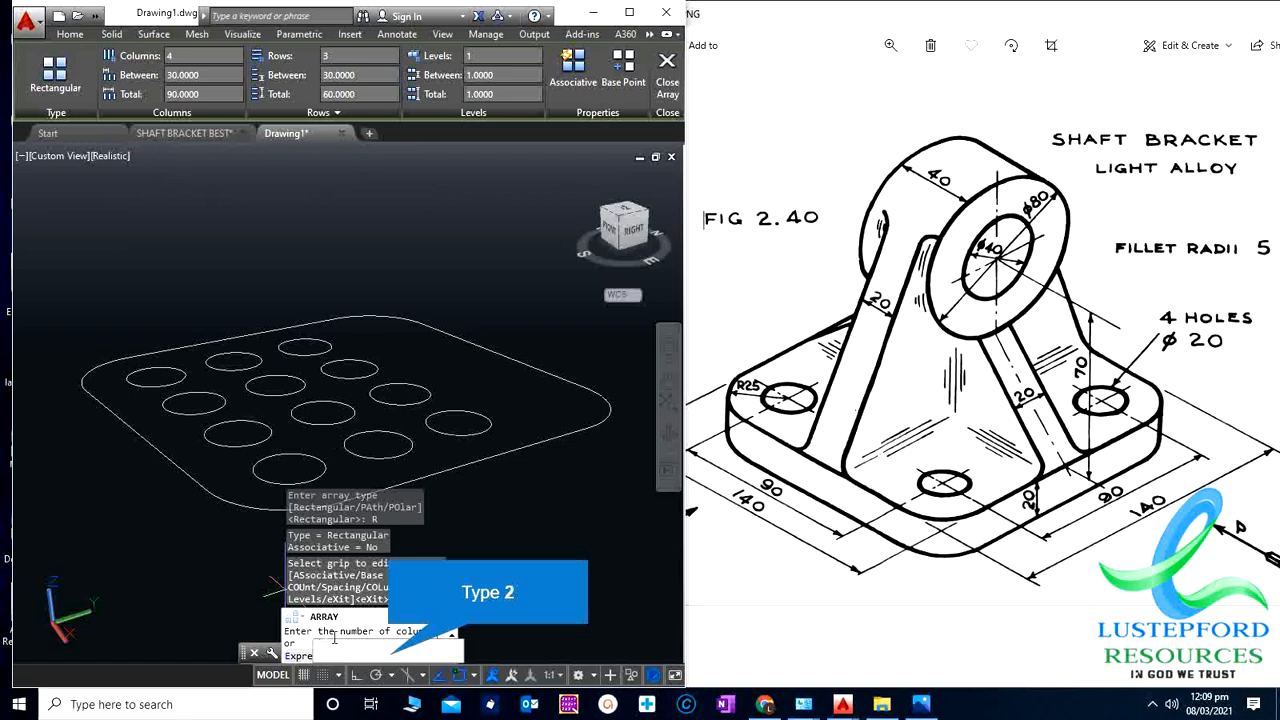
pyautogui.write('2')
pyautogui.press('Return')
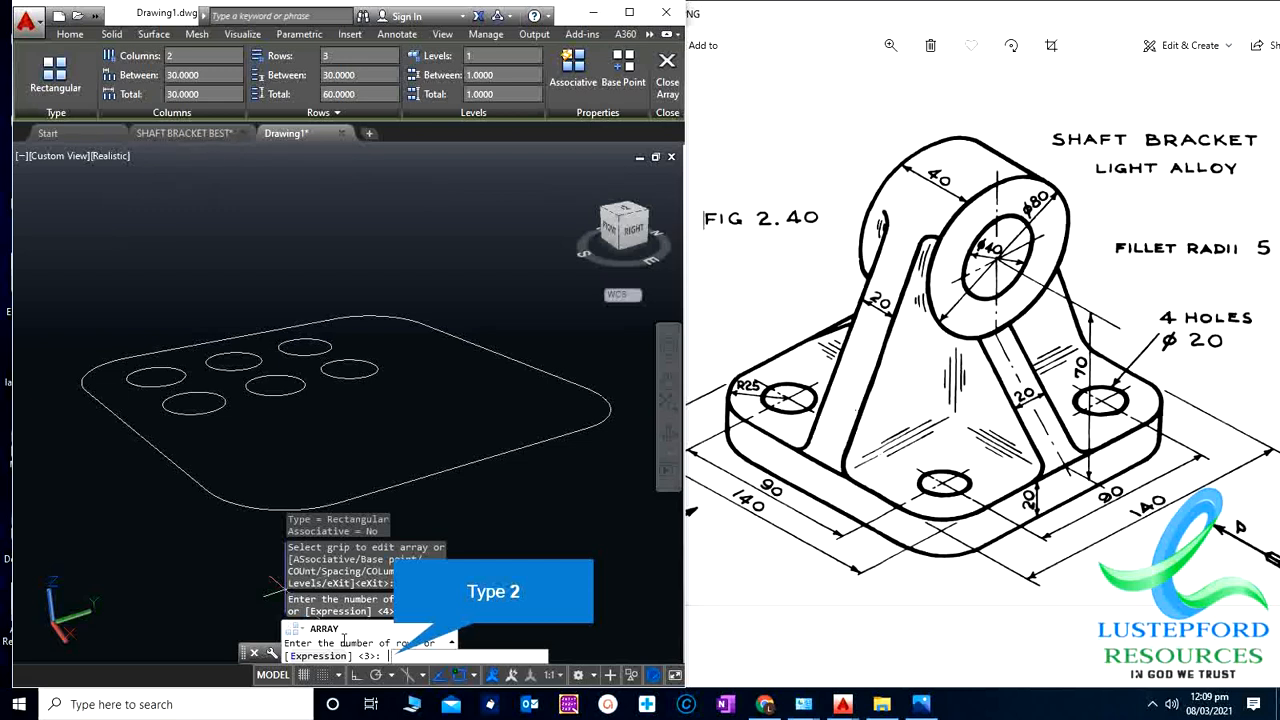
pyautogui.write('2')
pyautogui.press('Return')
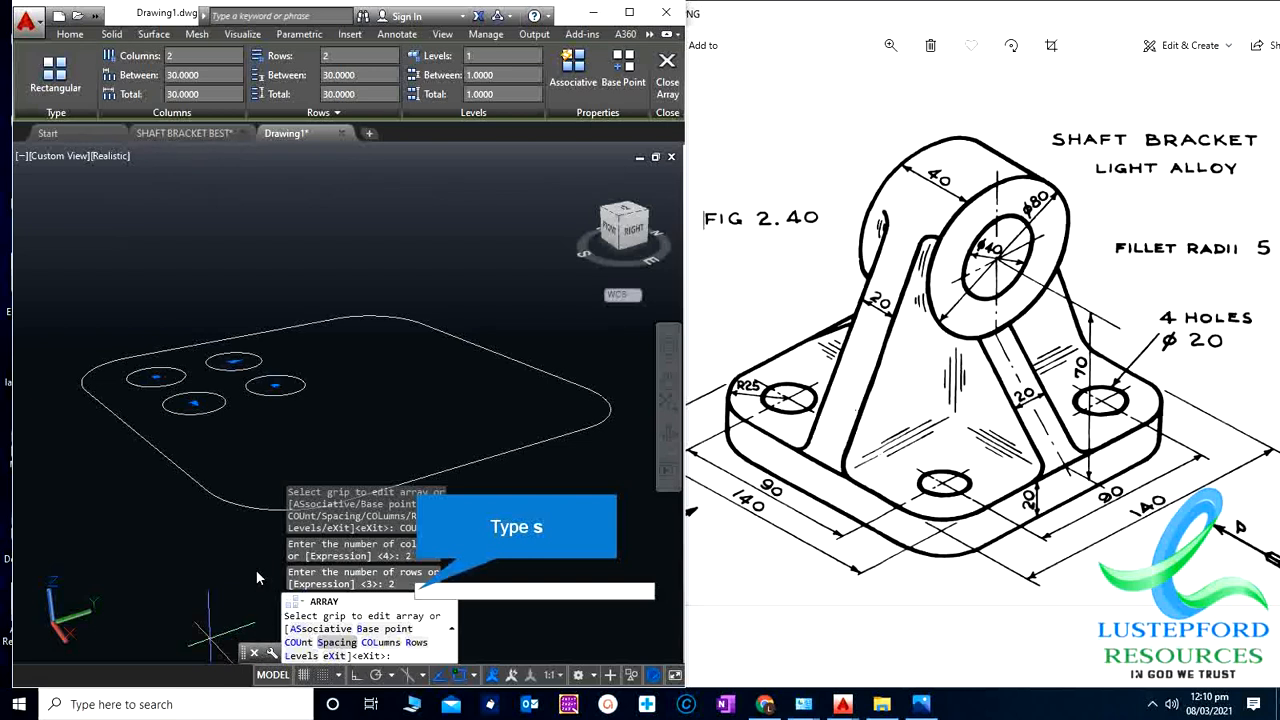
# Step: Set the array's column and row spacing to 90 each and finish the Array command
pyautogui.write('s')
pyautogui.press('Return')
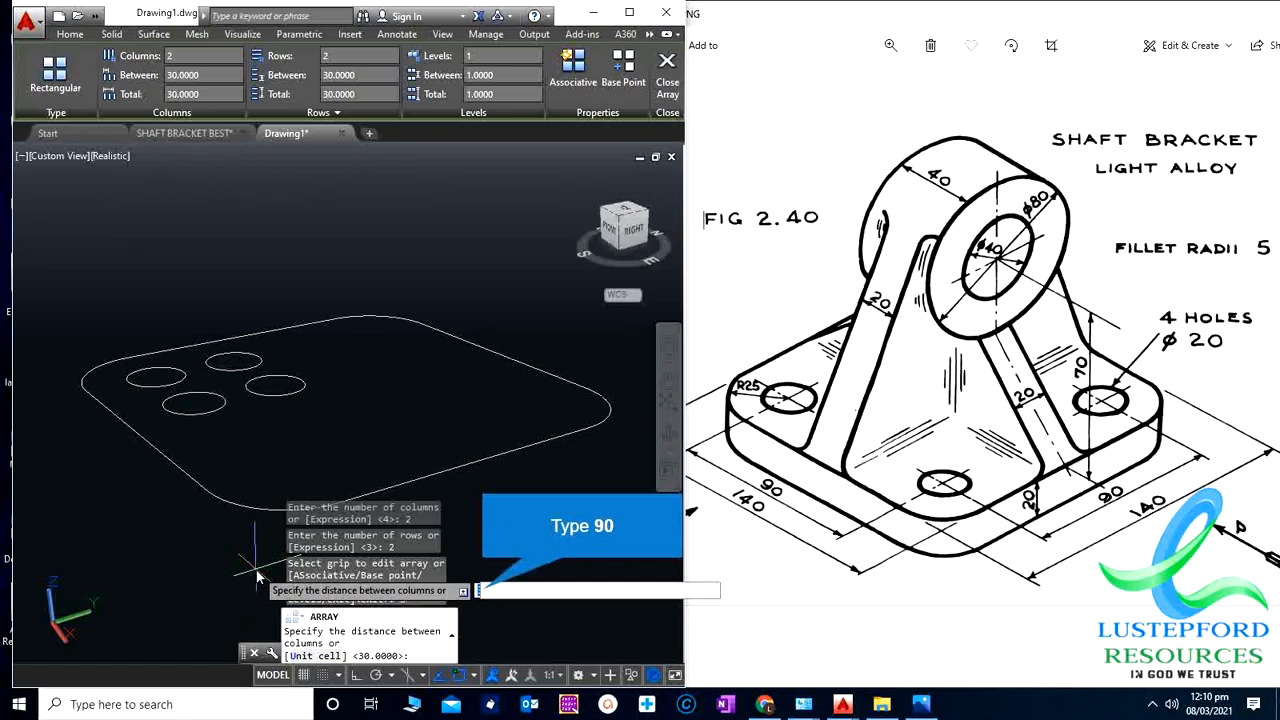
pyautogui.write('9')
pyautogui.write('0')
pyautogui.press('Return')
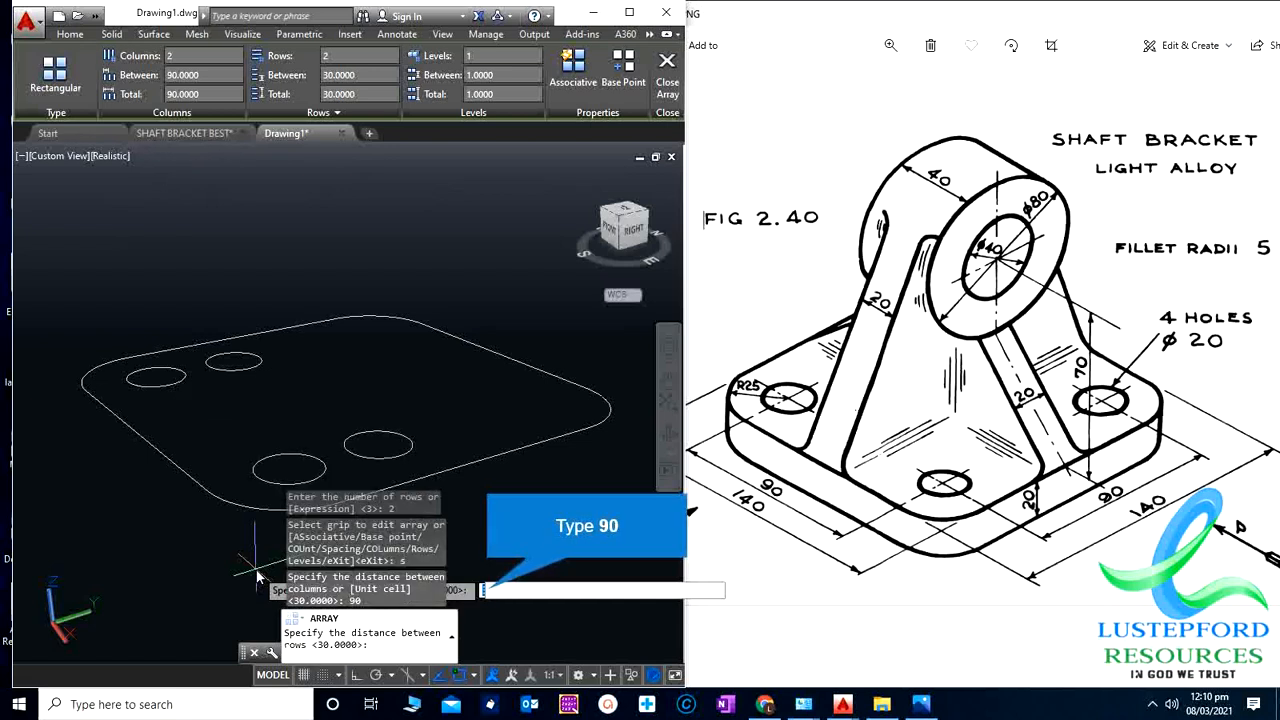
pyautogui.write('90')
pyautogui.press('Return')
pyautogui.press('Escape')
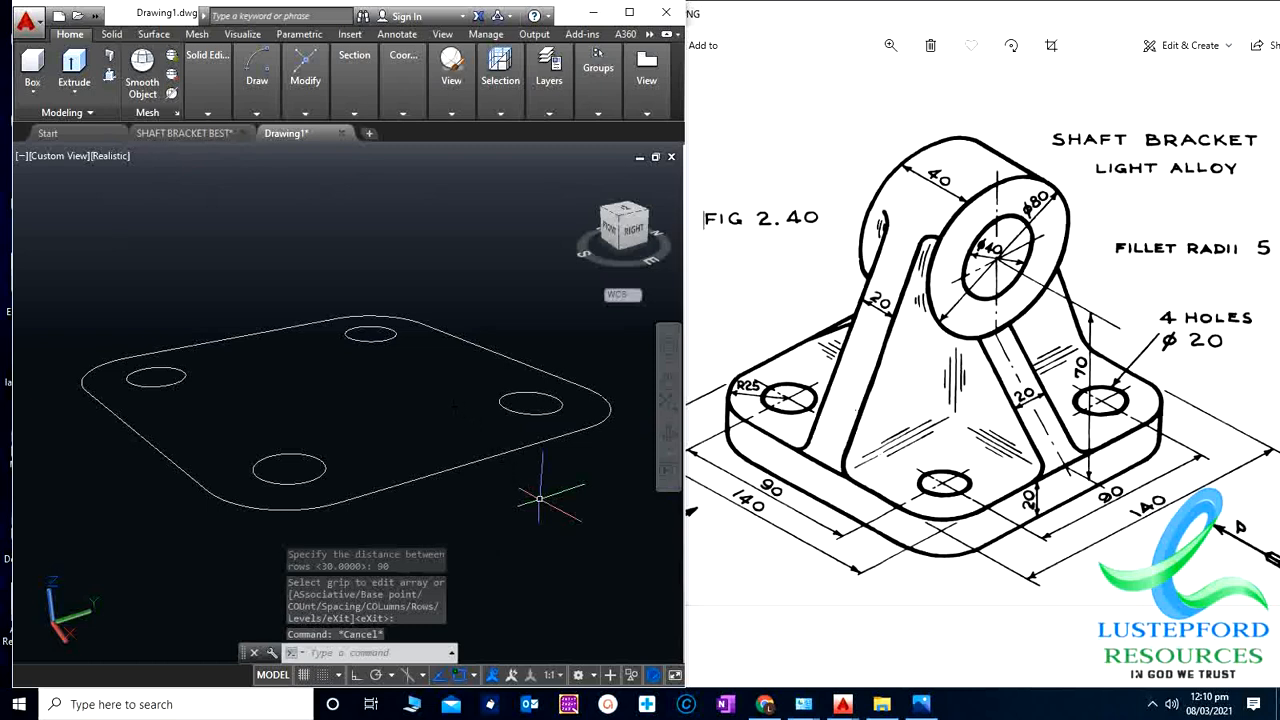
# Step: Presspull the filleted base outline to a plate thickness of 20
pyautogui.scroll(-3, 510, 470)
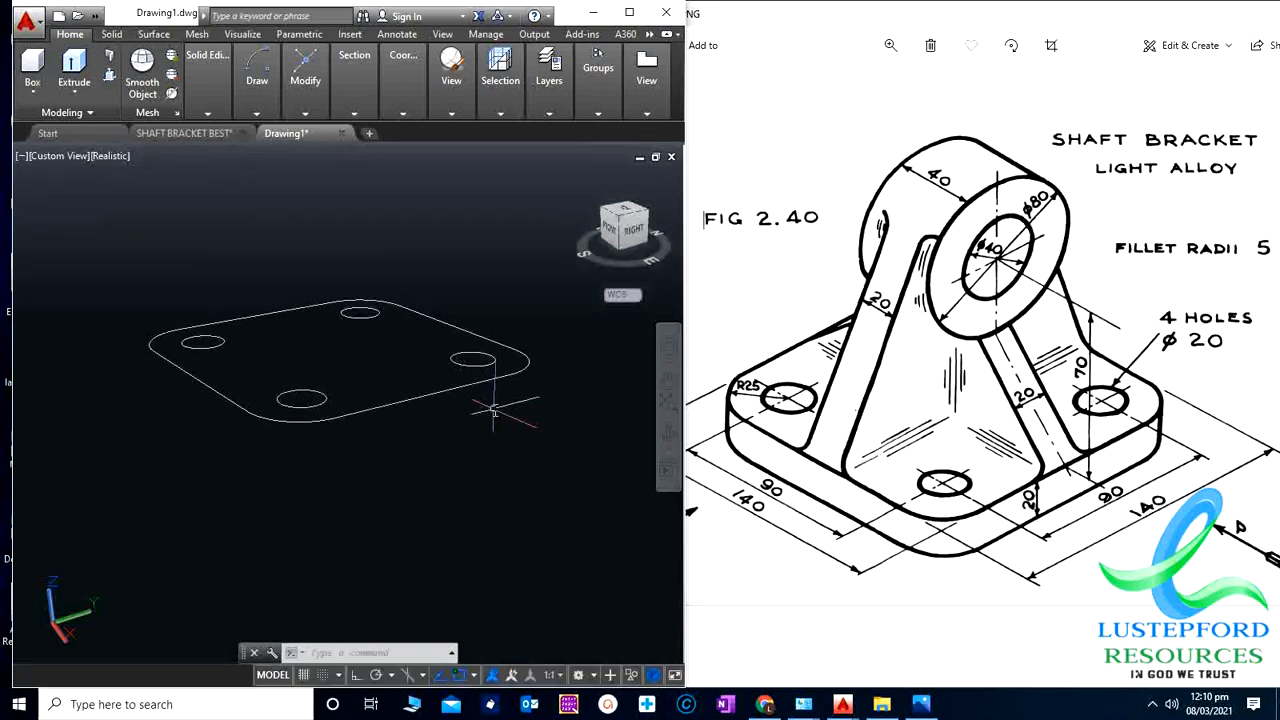
pyautogui.click(108, 70)
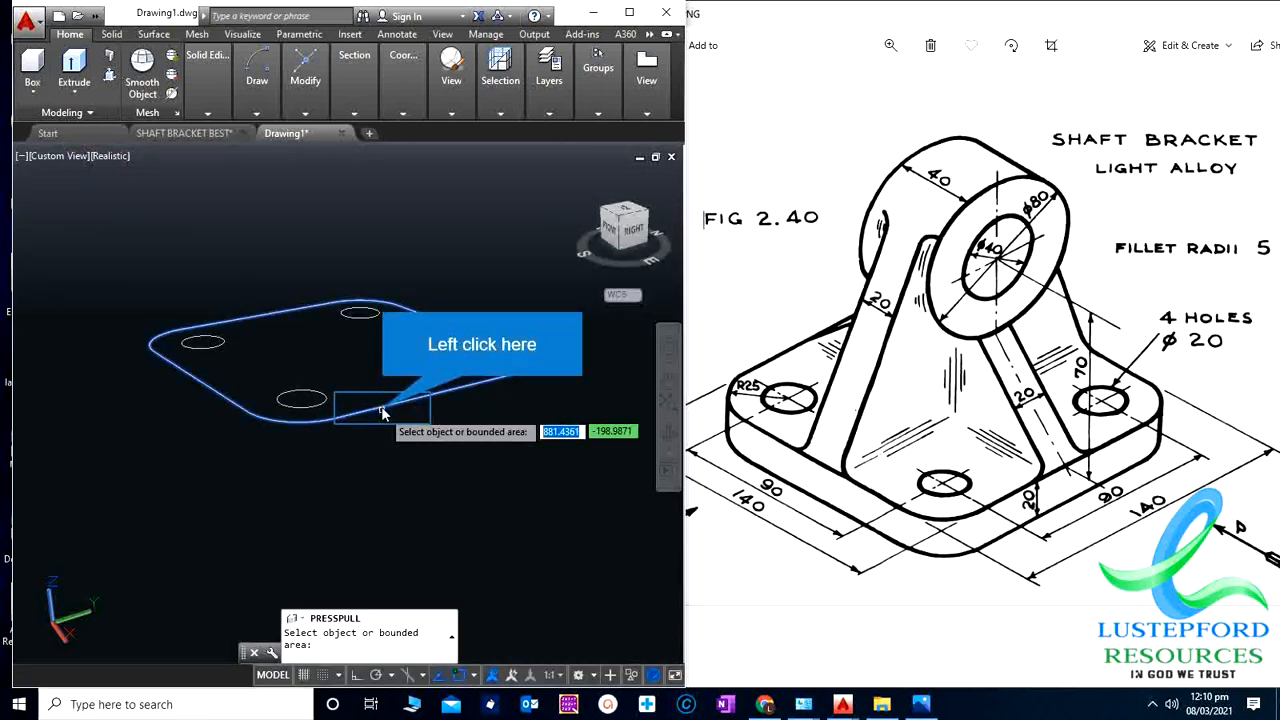
pyautogui.click(381, 406)
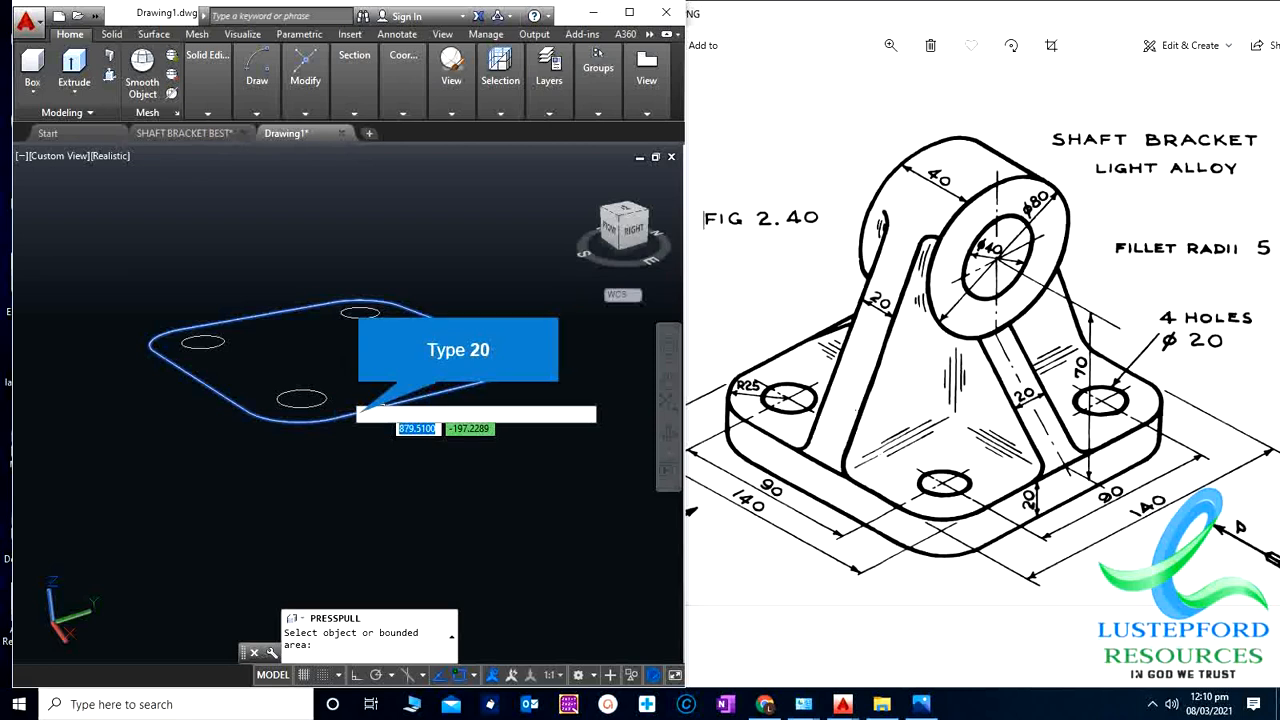
pyautogui.write('20')
pyautogui.press('Return')
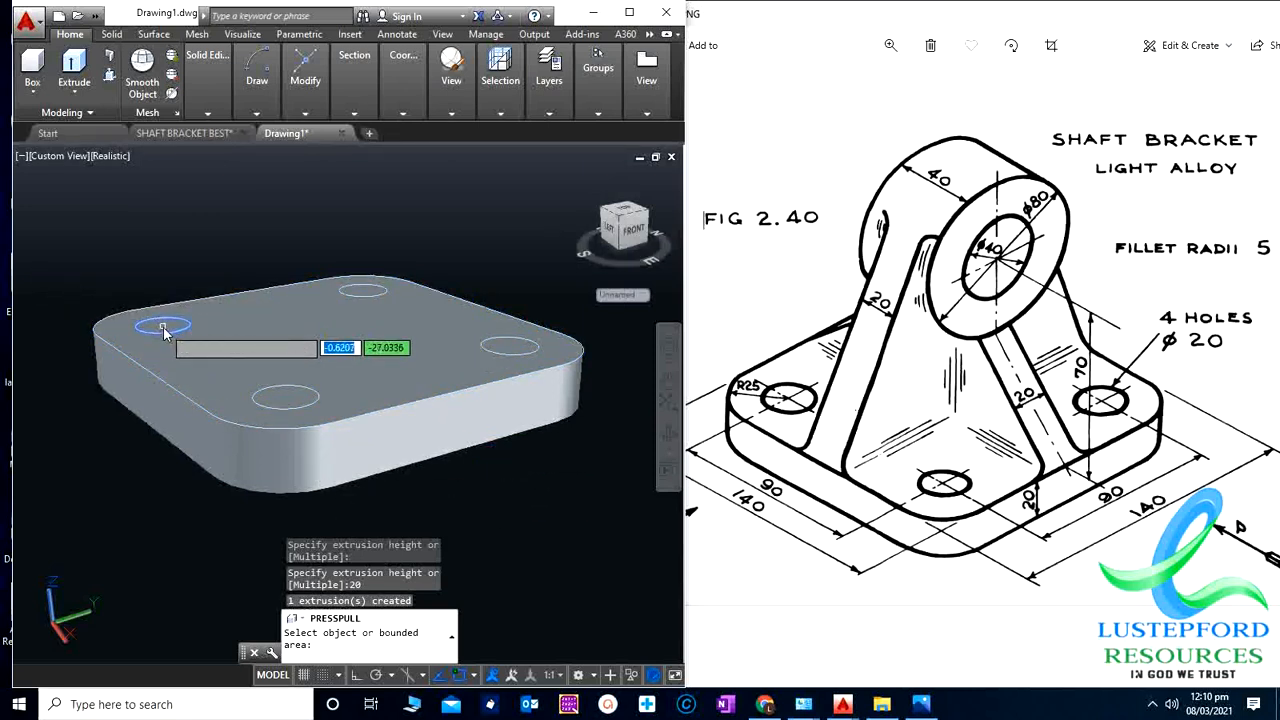
# Step: Presspull the leftmost, front and rightmost circles down 20 to cut three holes through the base plate
pyautogui.write('2')
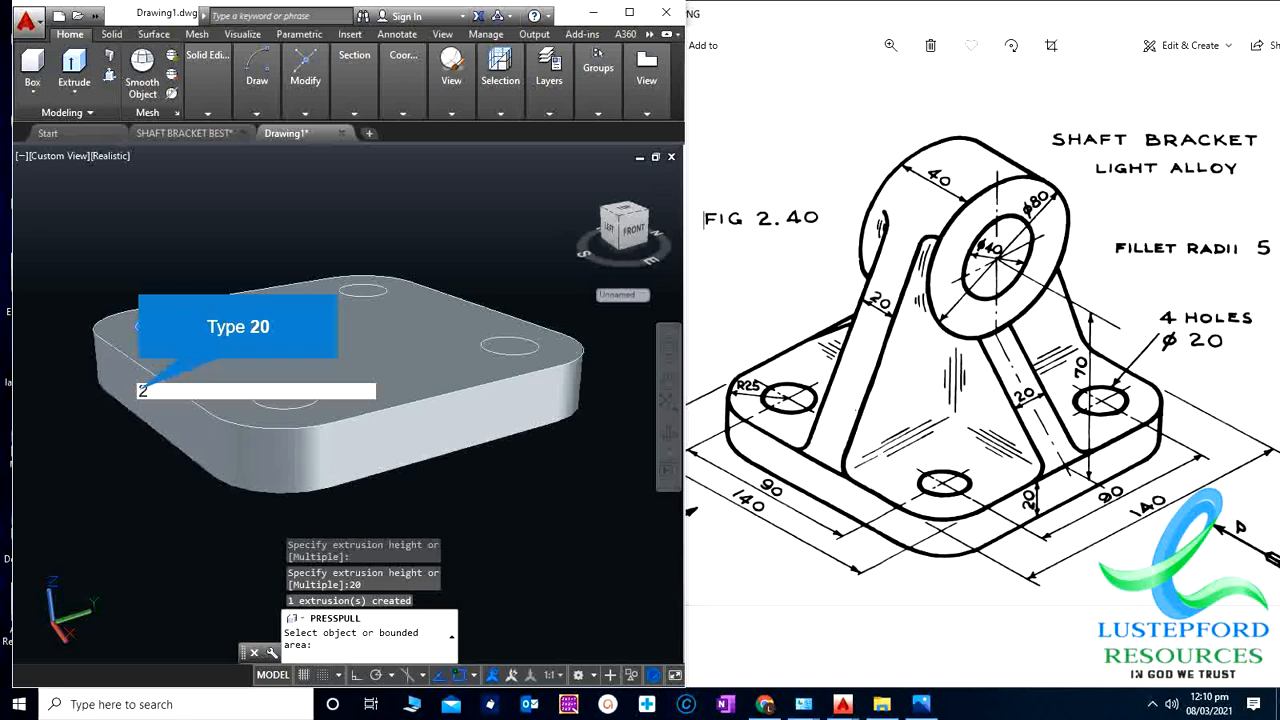
pyautogui.write('0')
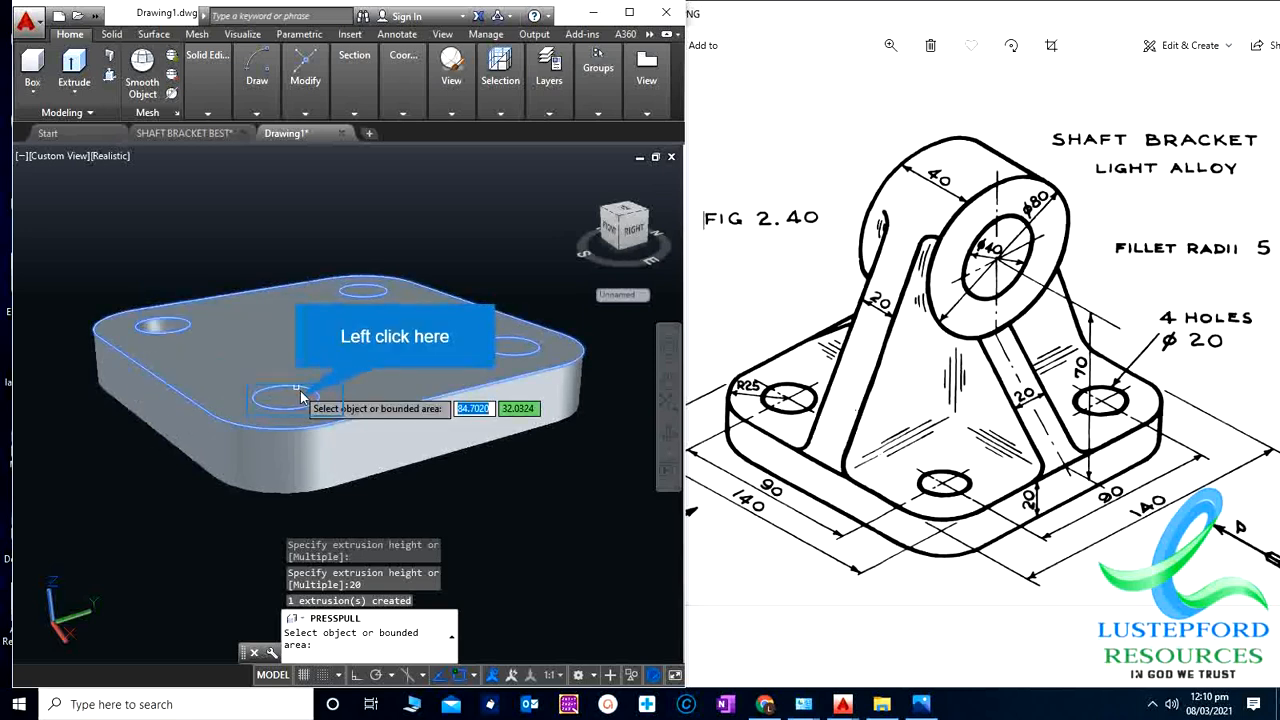
pyautogui.click(300, 397)
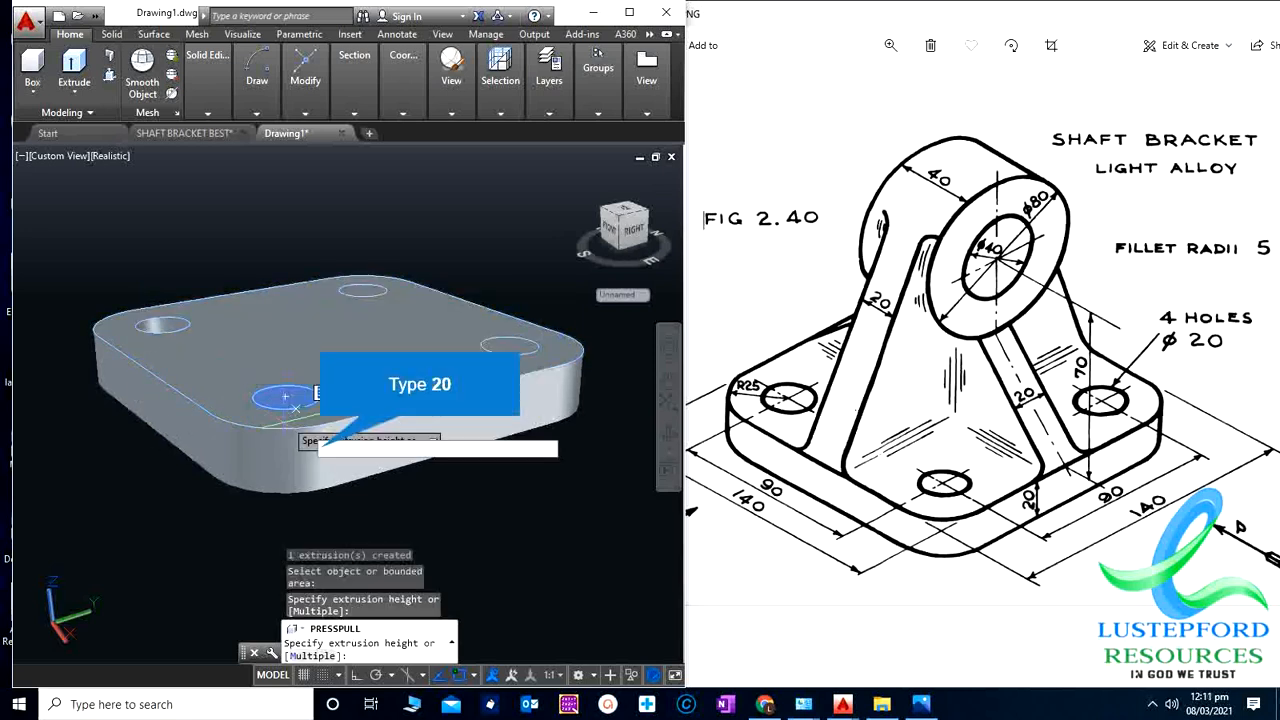
pyautogui.write('20')
pyautogui.press('Return')
pyautogui.click(521, 347)
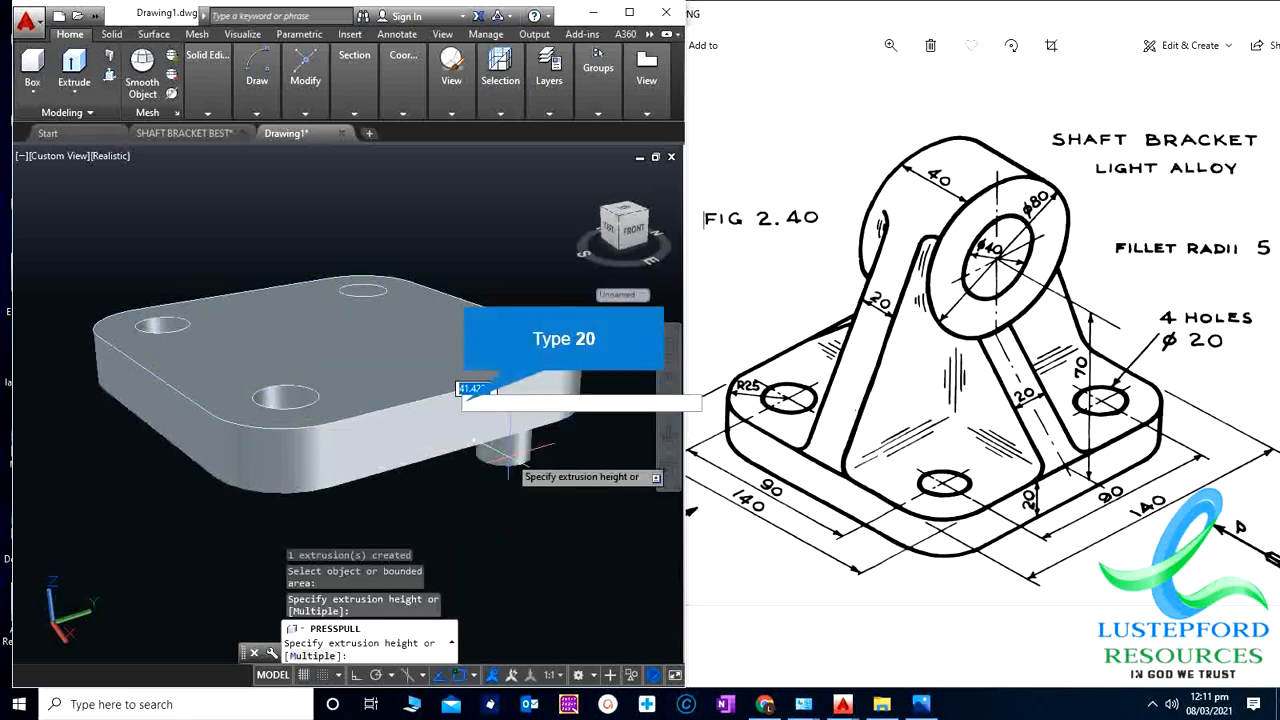
pyautogui.write('20')
pyautogui.press('Return')
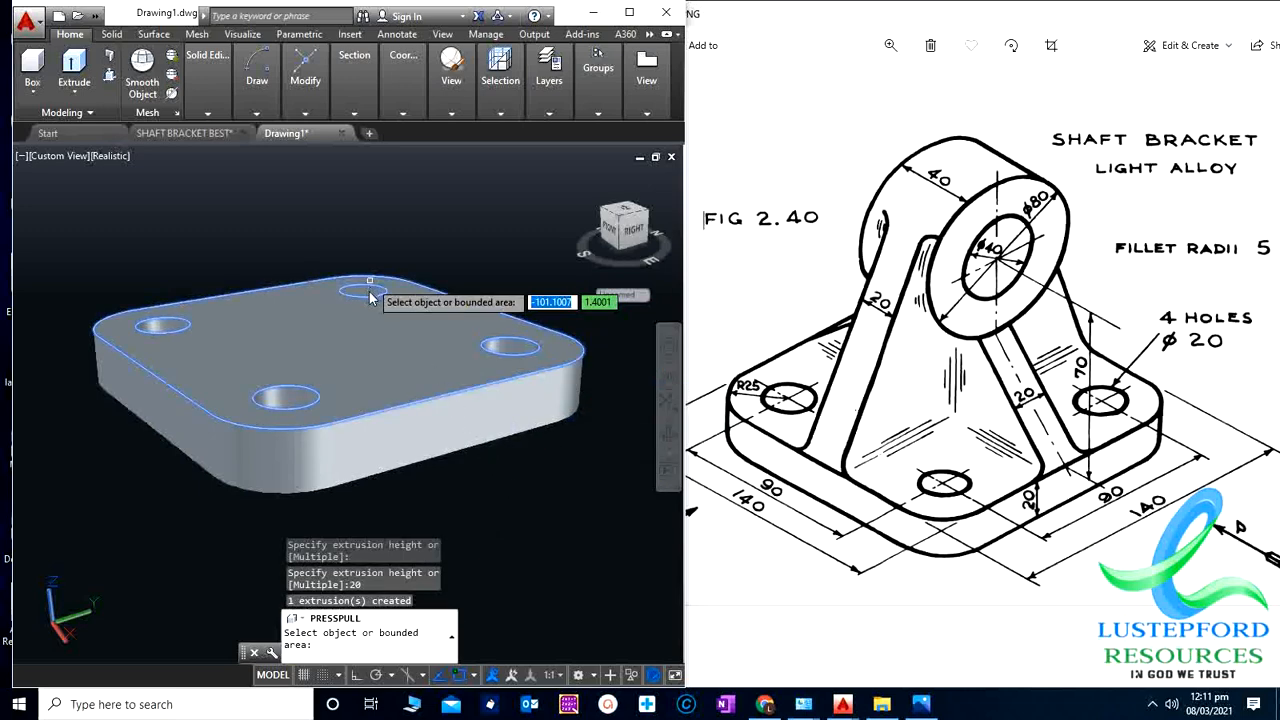
# Step: Presspull the rear corner circle down 20 to cut the fourth hole and end the command
pyautogui.scroll(5, 370, 296)
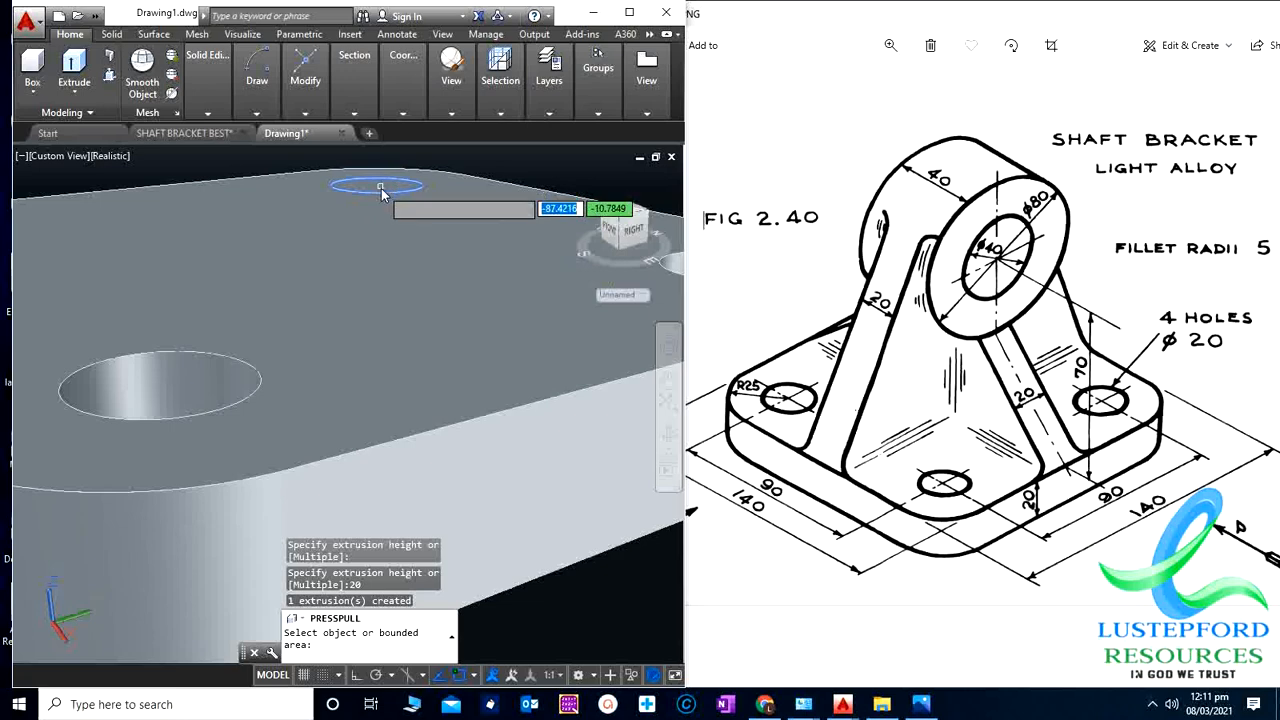
pyautogui.scroll(-3, 349, 361)
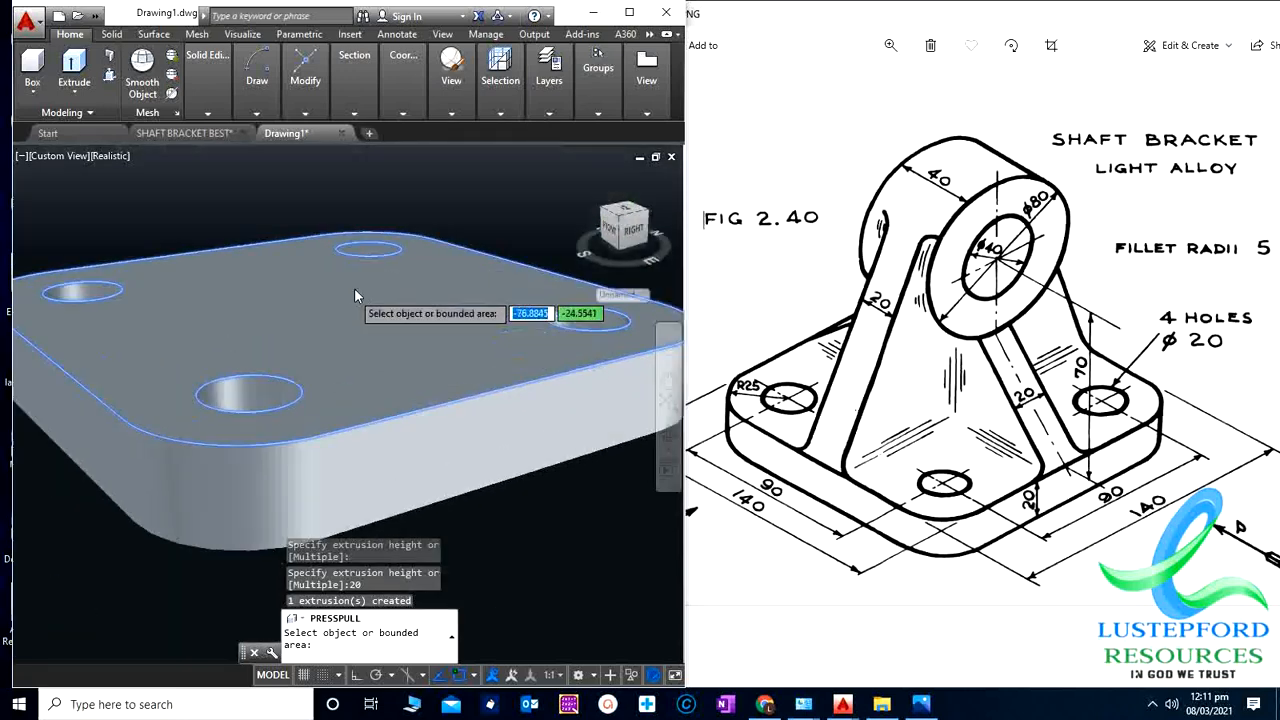
pyautogui.scroll(2, 372, 217)
pyautogui.scroll(-3, 375, 218)
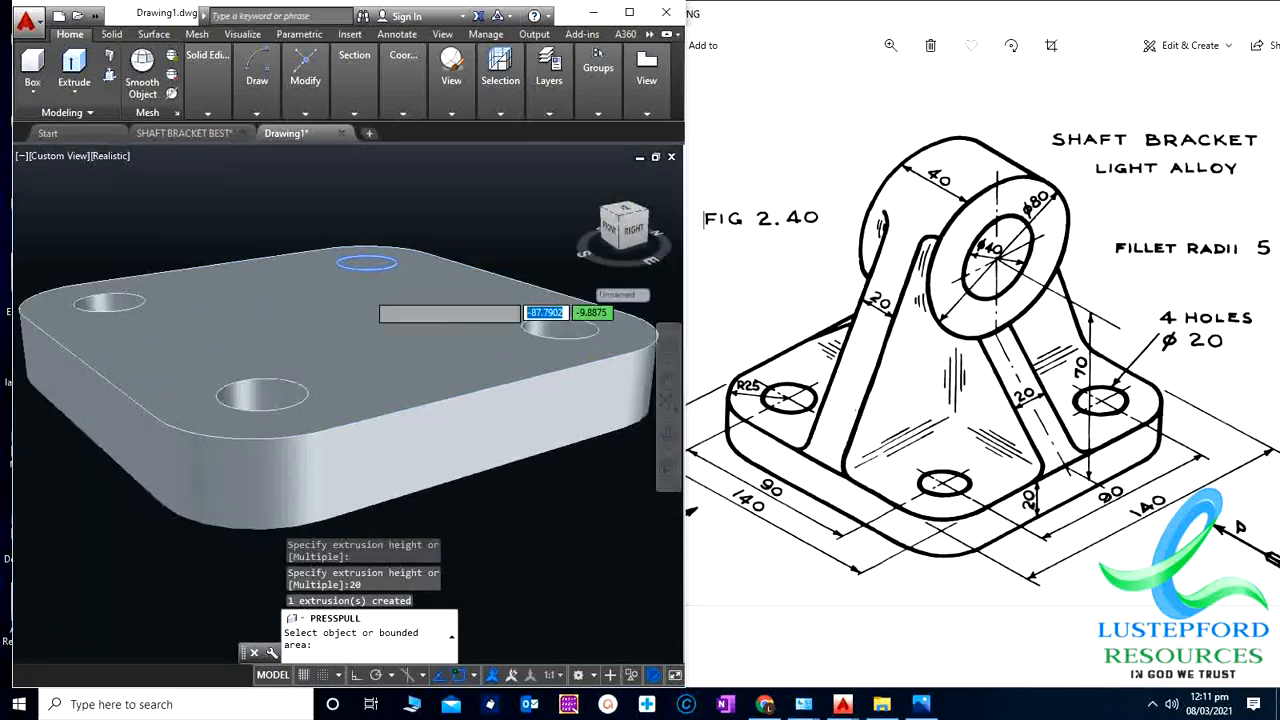
pyautogui.click(366, 264)
pyautogui.scroll(-3, 348, 388)
pyautogui.write('20')
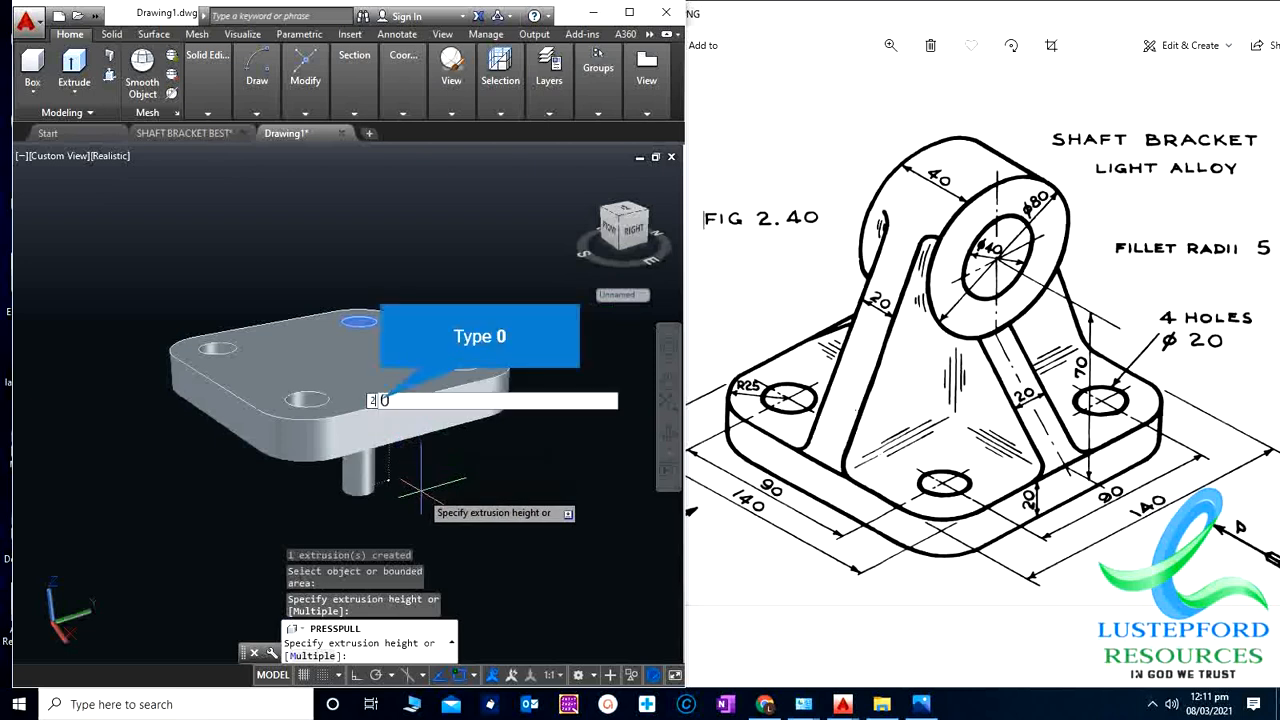
pyautogui.press('Return')
pyautogui.press('Escape')
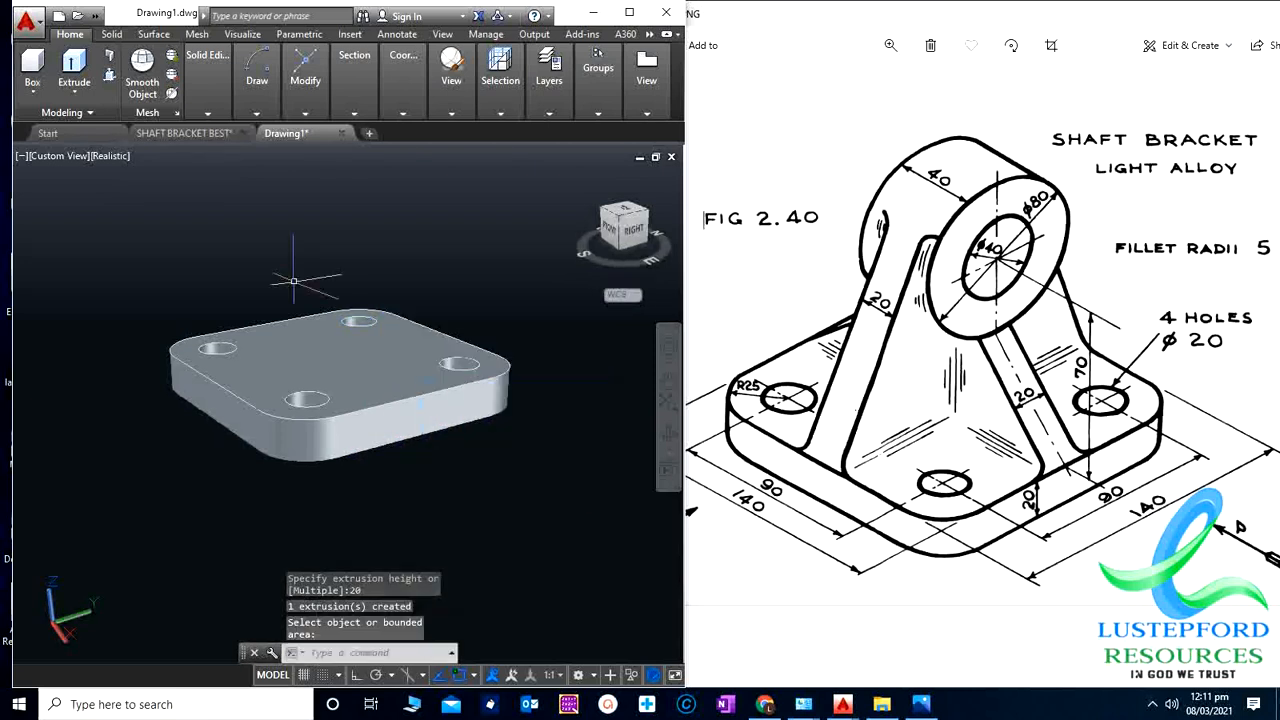
# Step: Draw a vertical line 70 long up from the midpoint of the base plate's front-right top edge, with Ortho on
pyautogui.scroll(2, 294, 281)
pyautogui.moveTo(297, 233); pyautogui.dragTo(297, 299, button='middle')
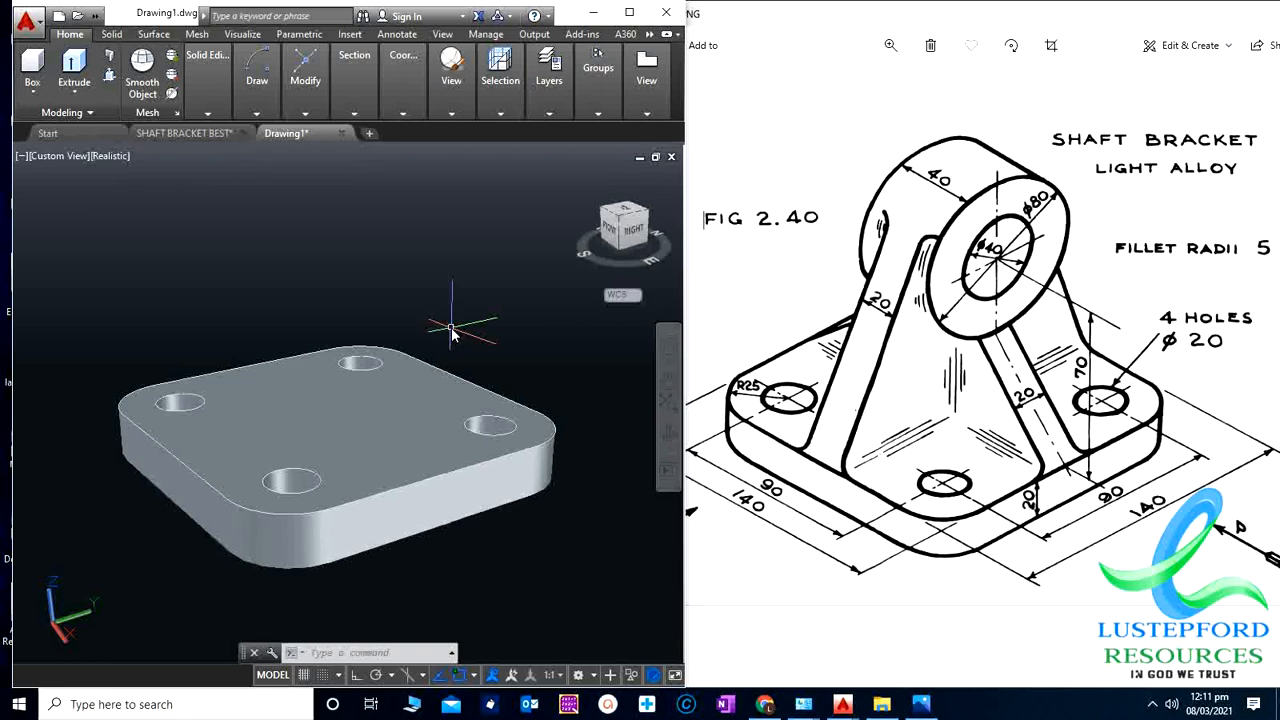
pyautogui.press('Escape')
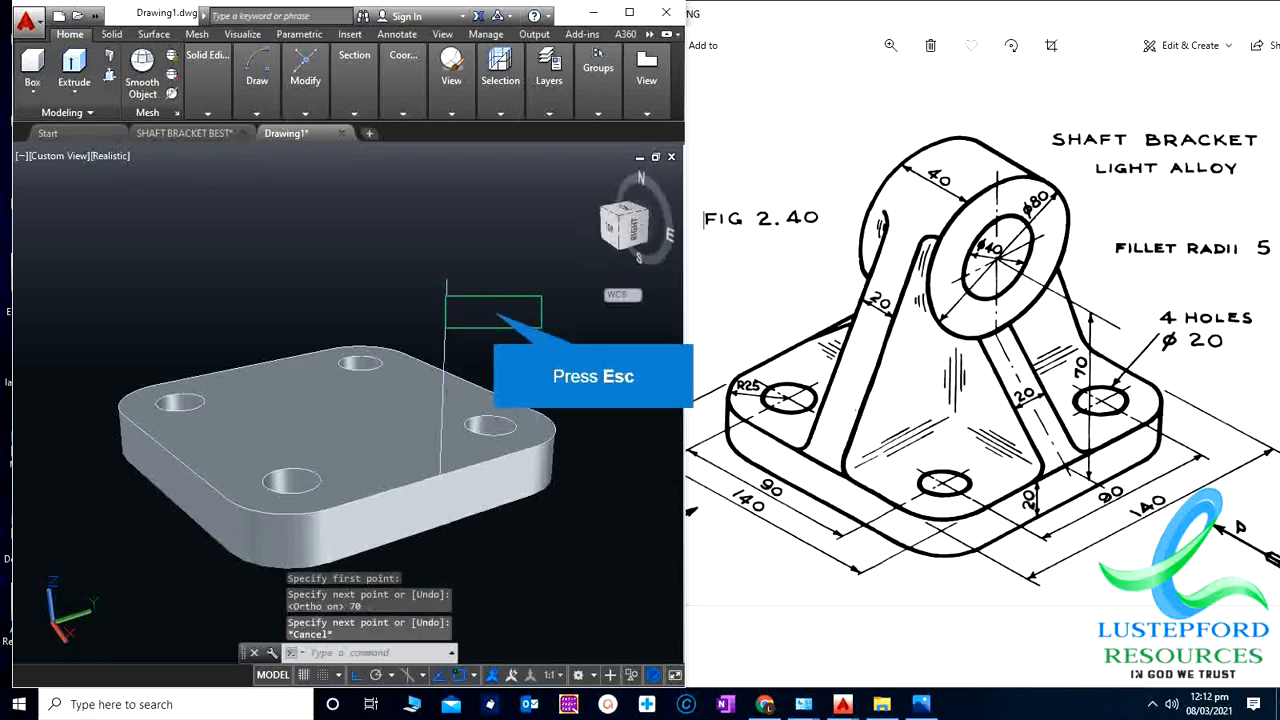
pyautogui.press('Escape')
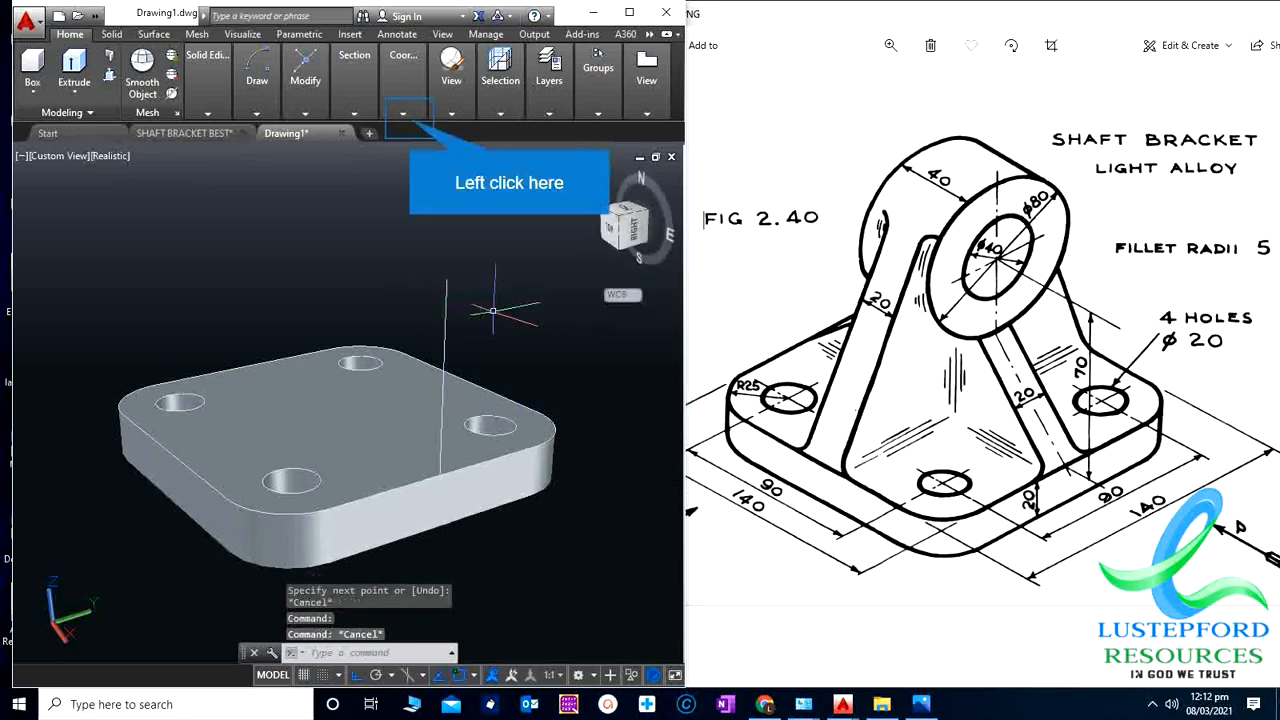
# Step: Switch the drawing's coordinate system to the Front UCS
pyautogui.click(403, 113)
pyautogui.click(440, 170)
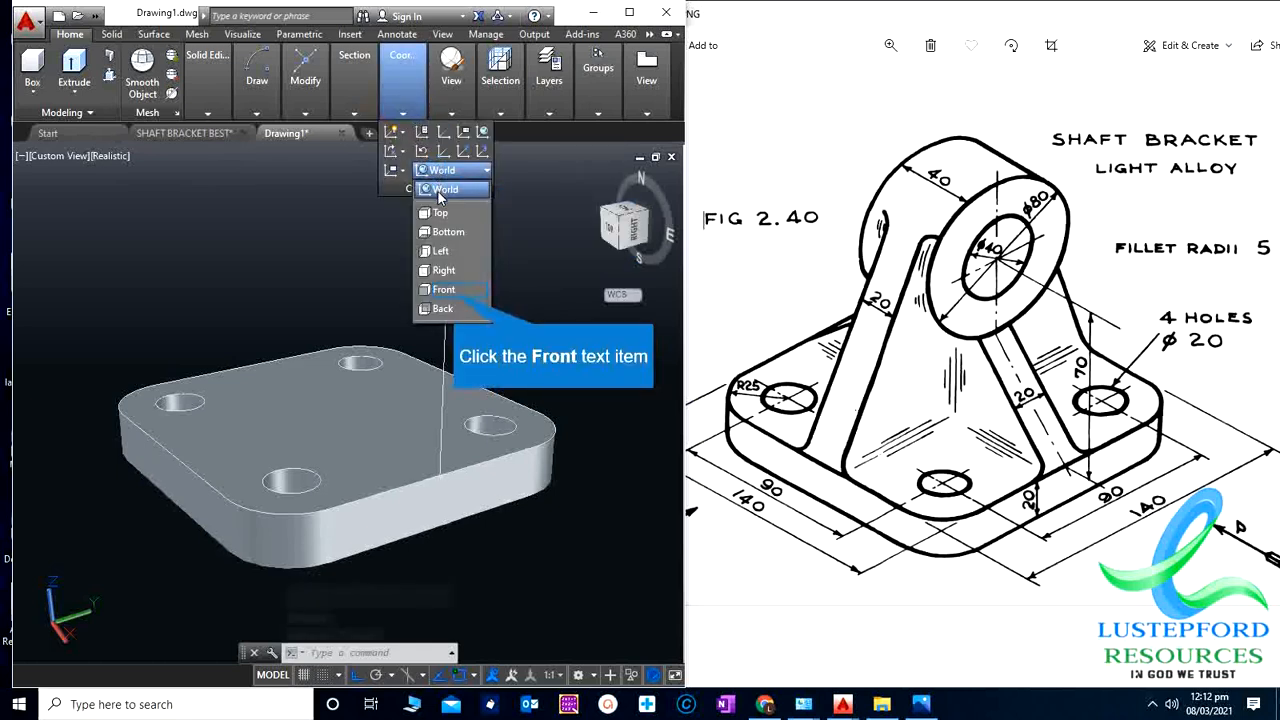
pyautogui.click(444, 289)
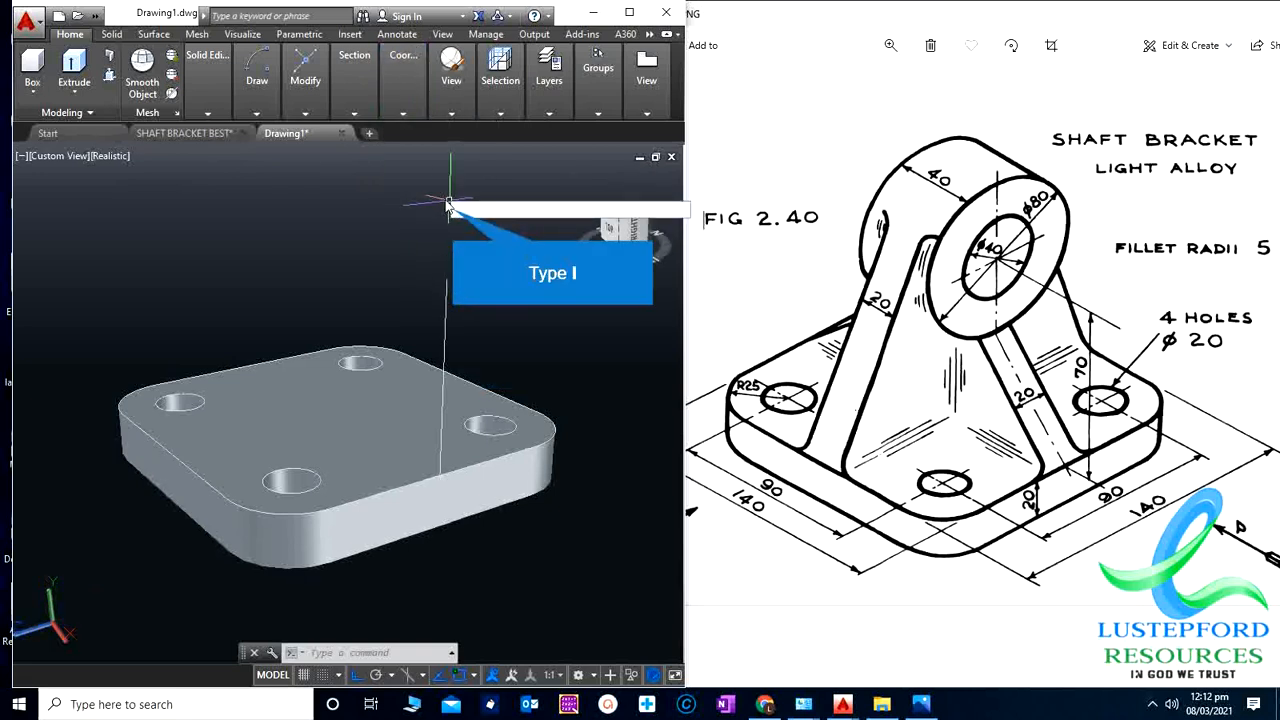
# Step: Draw a line 70 up from the midpoint of the plate's front-right top edge and 70 horizontally inward over the plate
pyautogui.write('l')
pyautogui.press('Return')
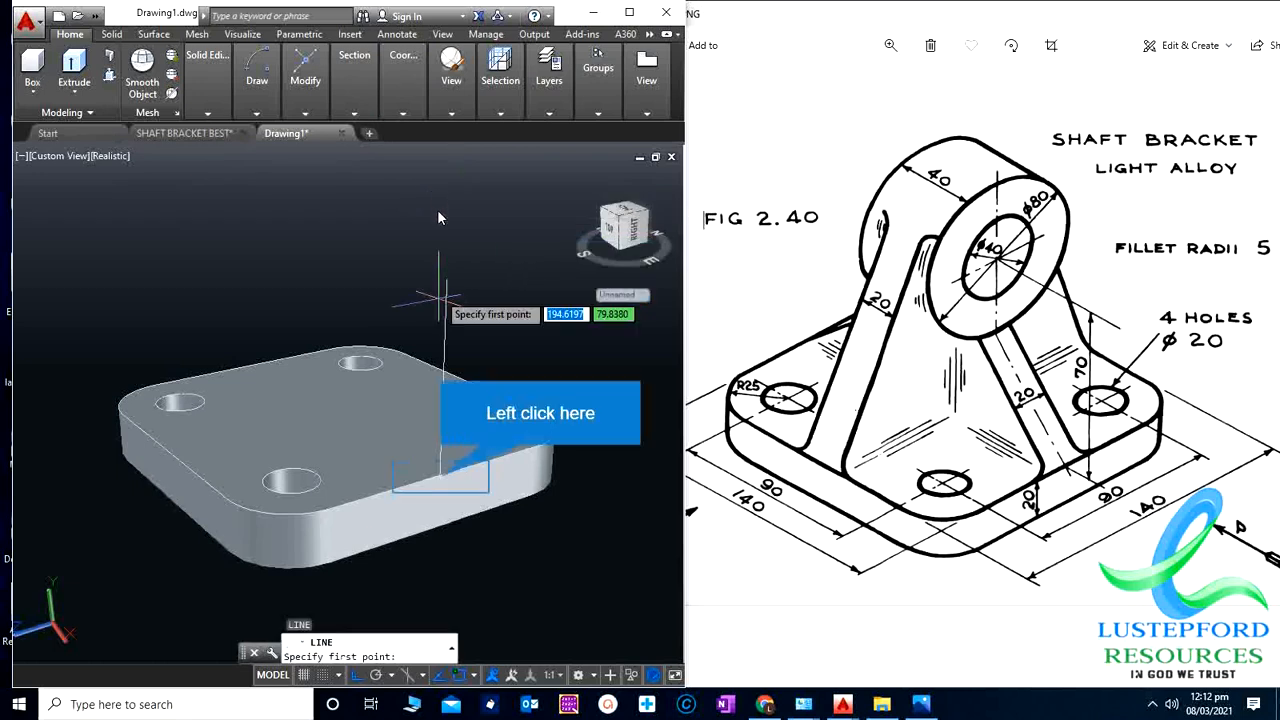
pyautogui.click(441, 478)
pyautogui.write('7')
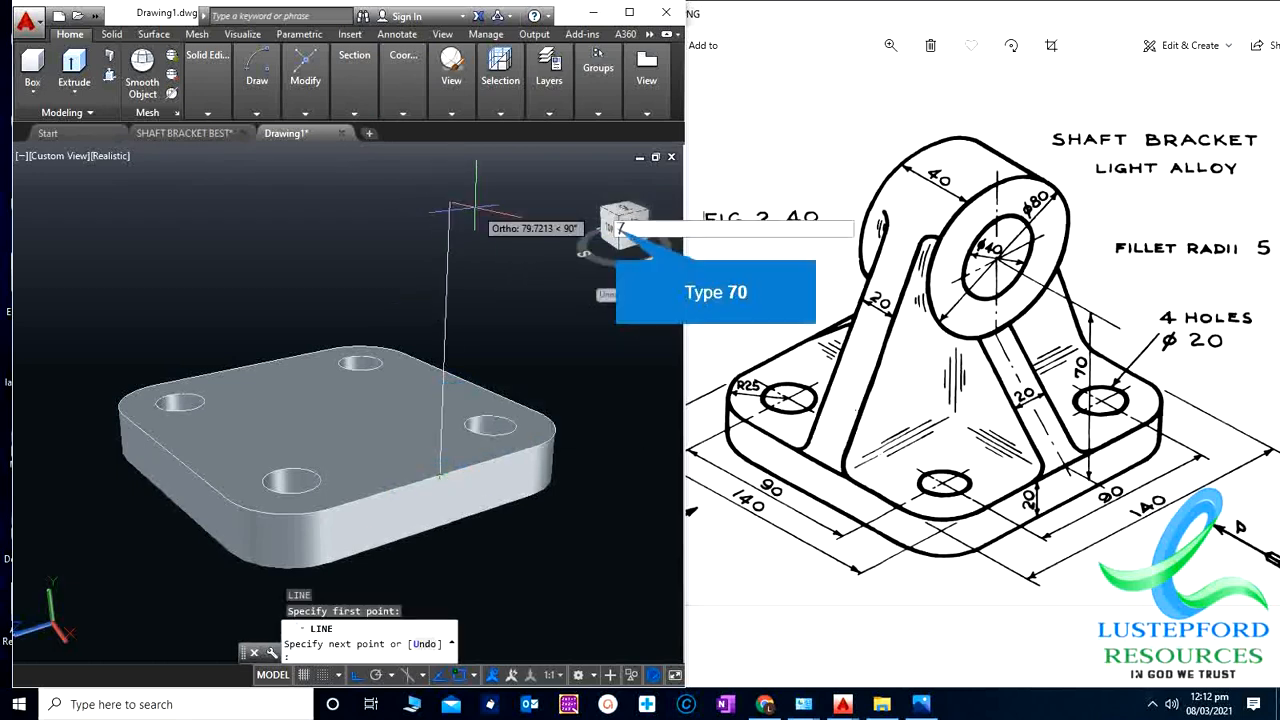
pyautogui.write('0')
pyautogui.press('Return')
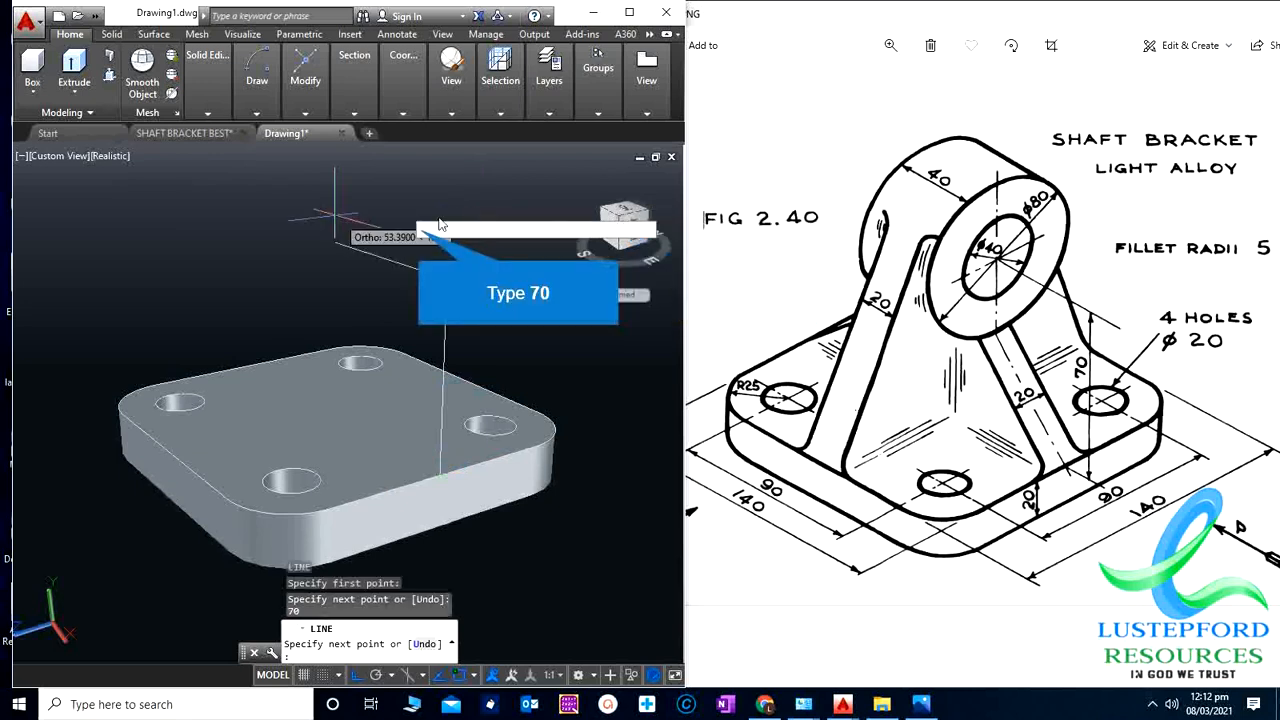
pyautogui.write('70')
pyautogui.press('Return')
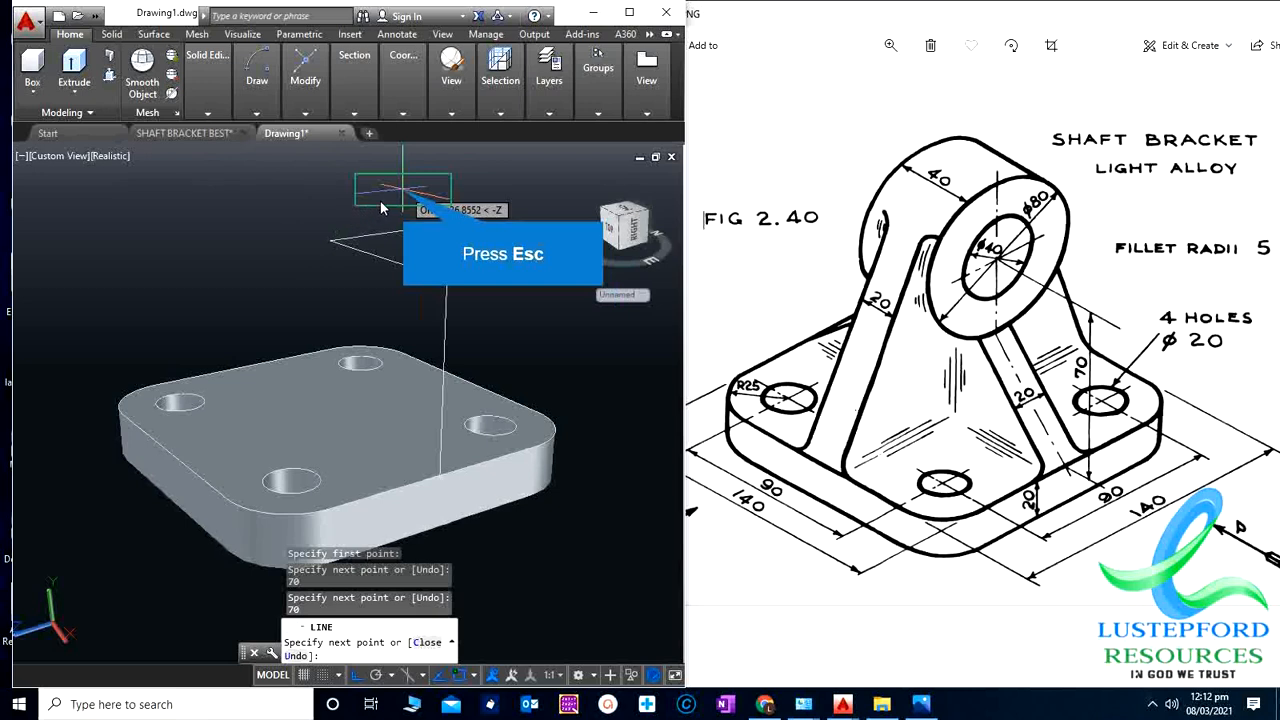
pyautogui.press('Escape')
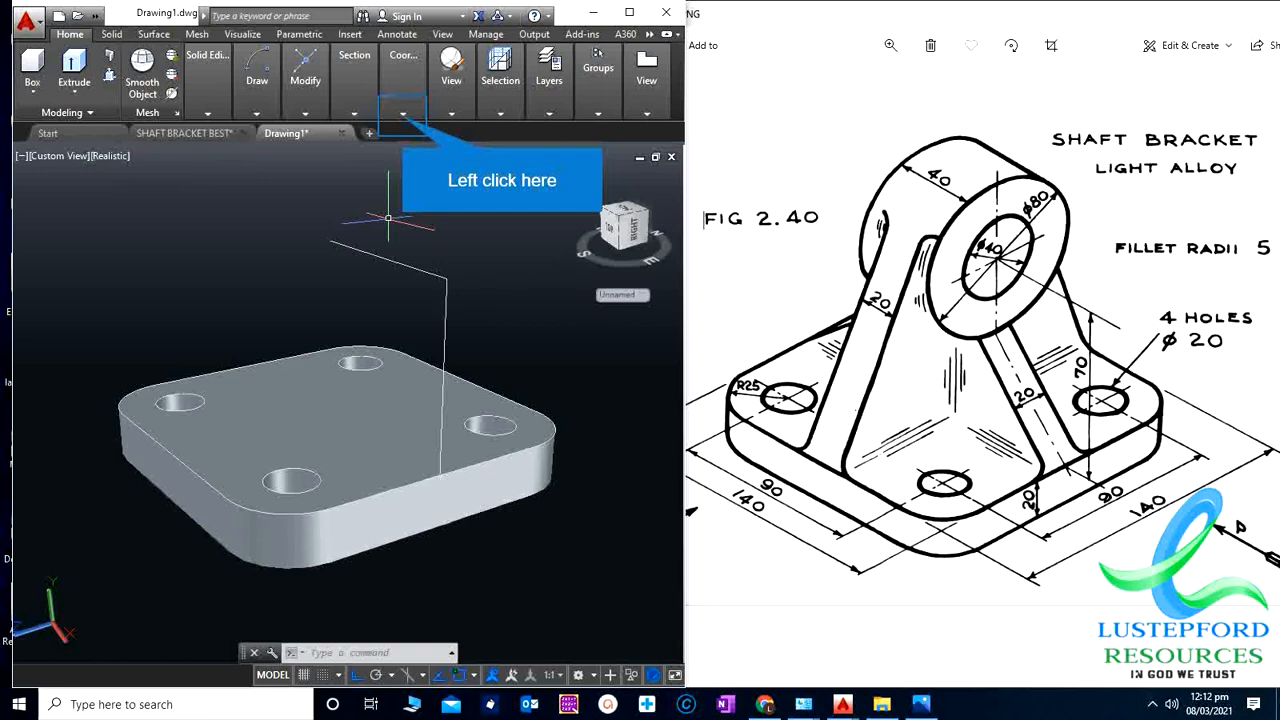
# Step: Switch the drawing's coordinate system to the Right UCS
pyautogui.click(403, 113)
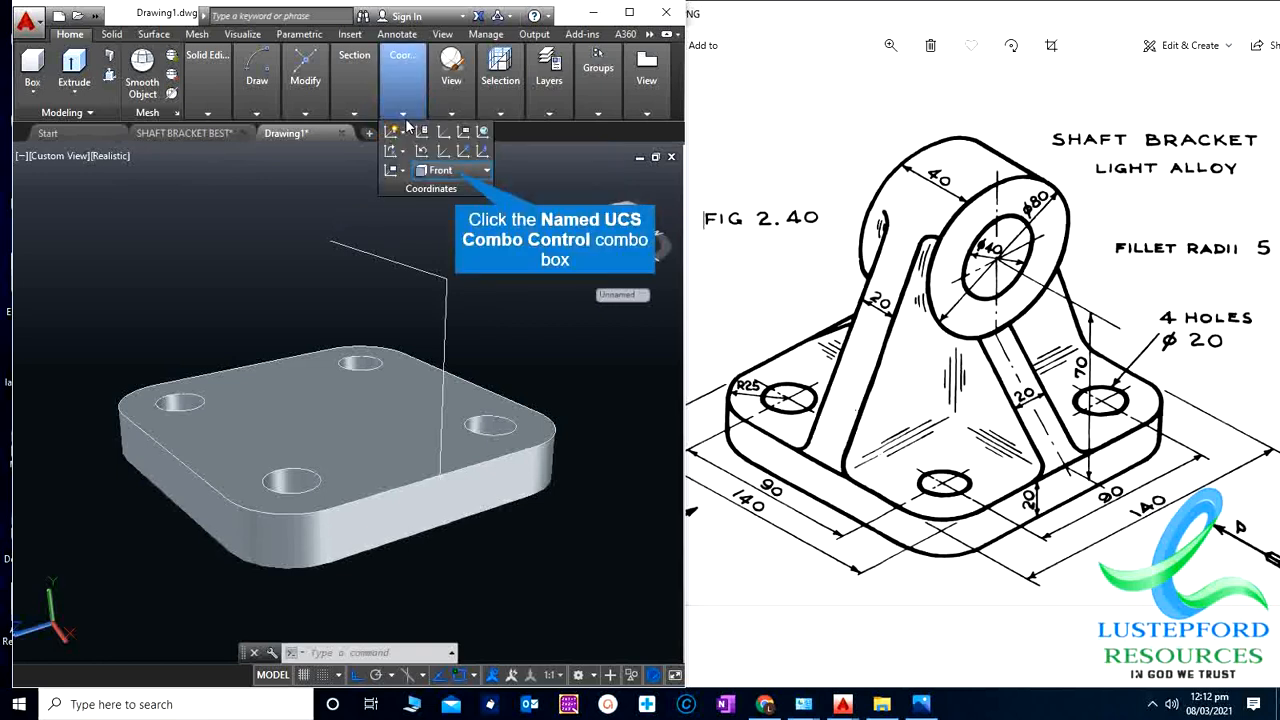
pyautogui.click(455, 169)
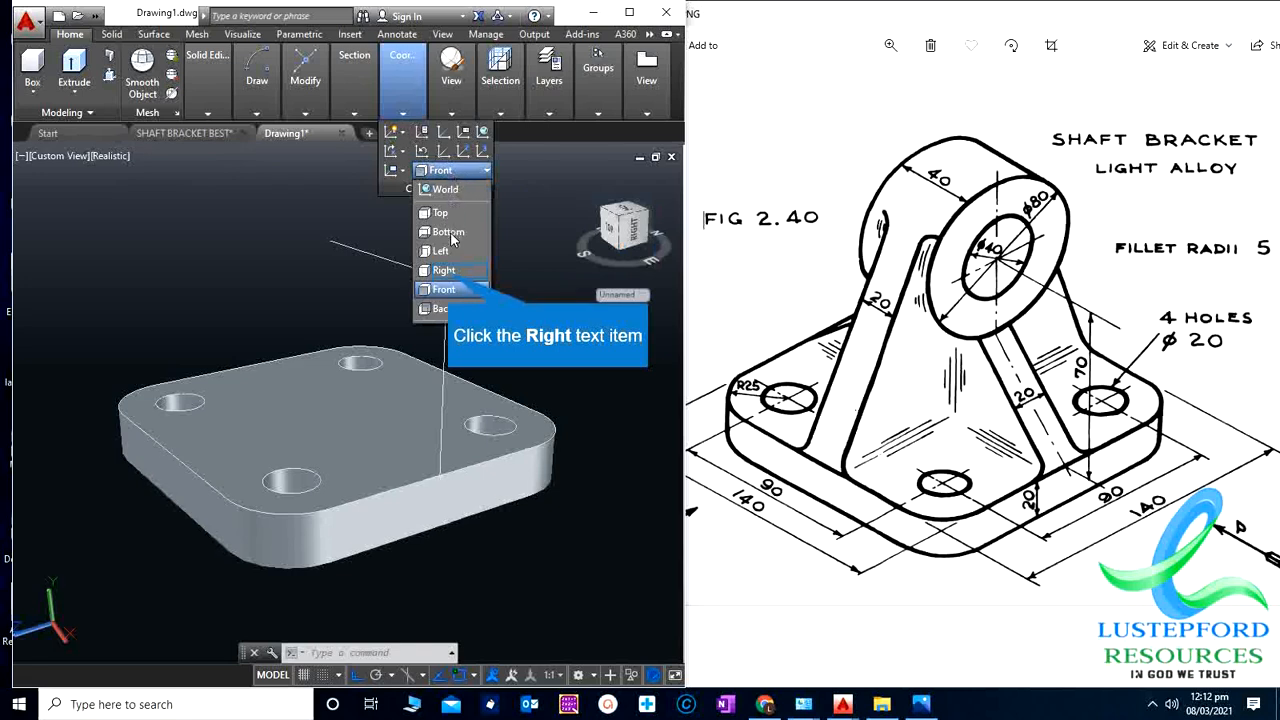
pyautogui.click(447, 272)
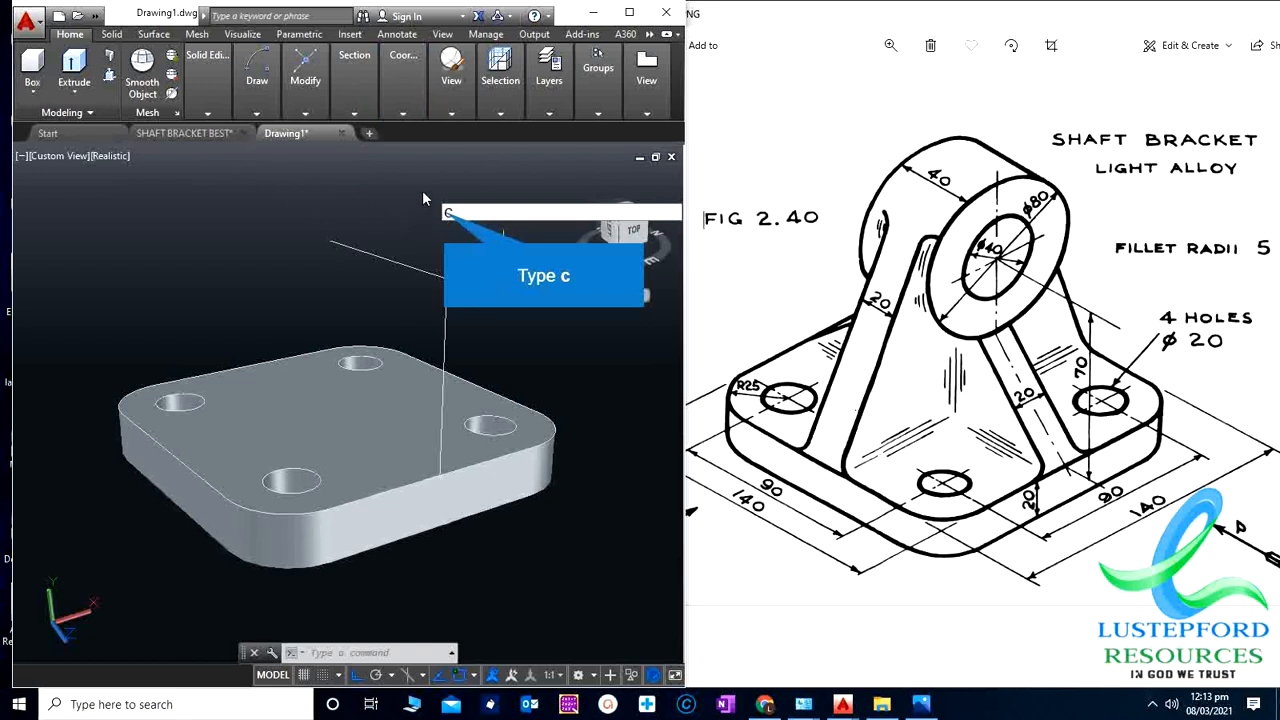
# Step: Draw a circle of diameter 40 centred on the inner end of the horizontal construction line
pyautogui.write('c')
pyautogui.press('Return')
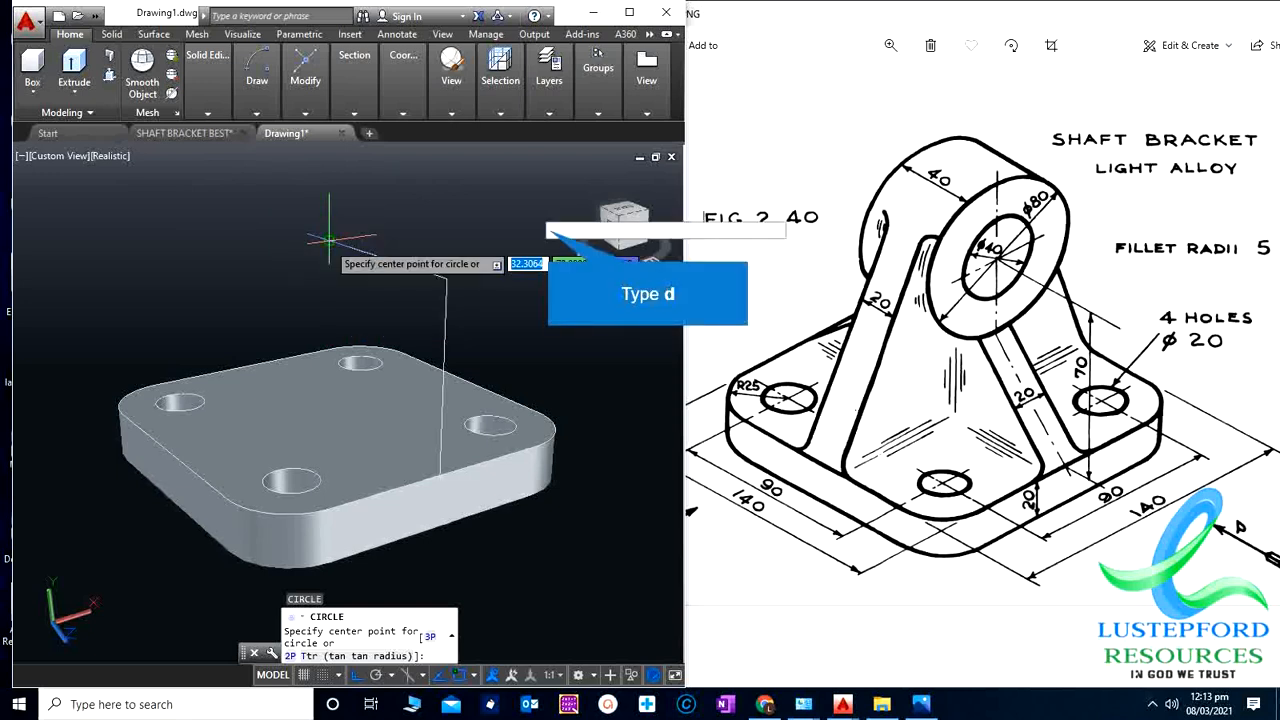
pyautogui.click(335, 240)
pyautogui.write('d')
pyautogui.press('Return')
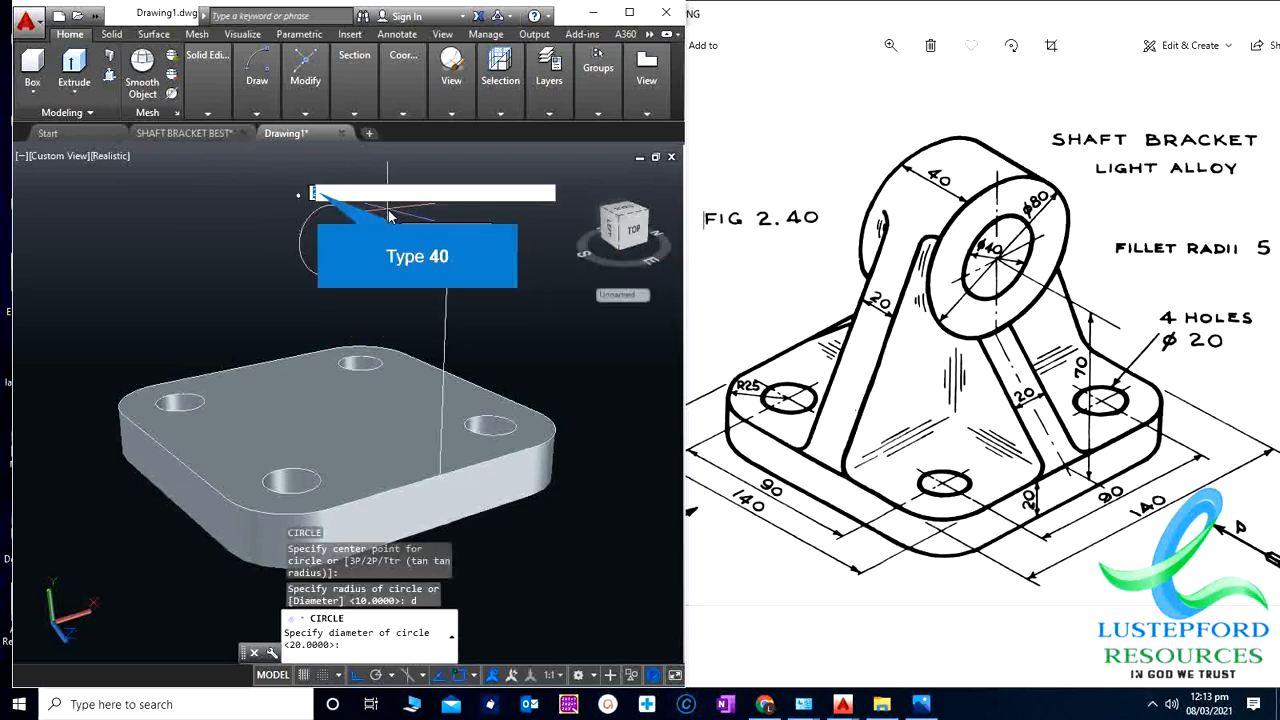
pyautogui.write('40')
pyautogui.press('Return')
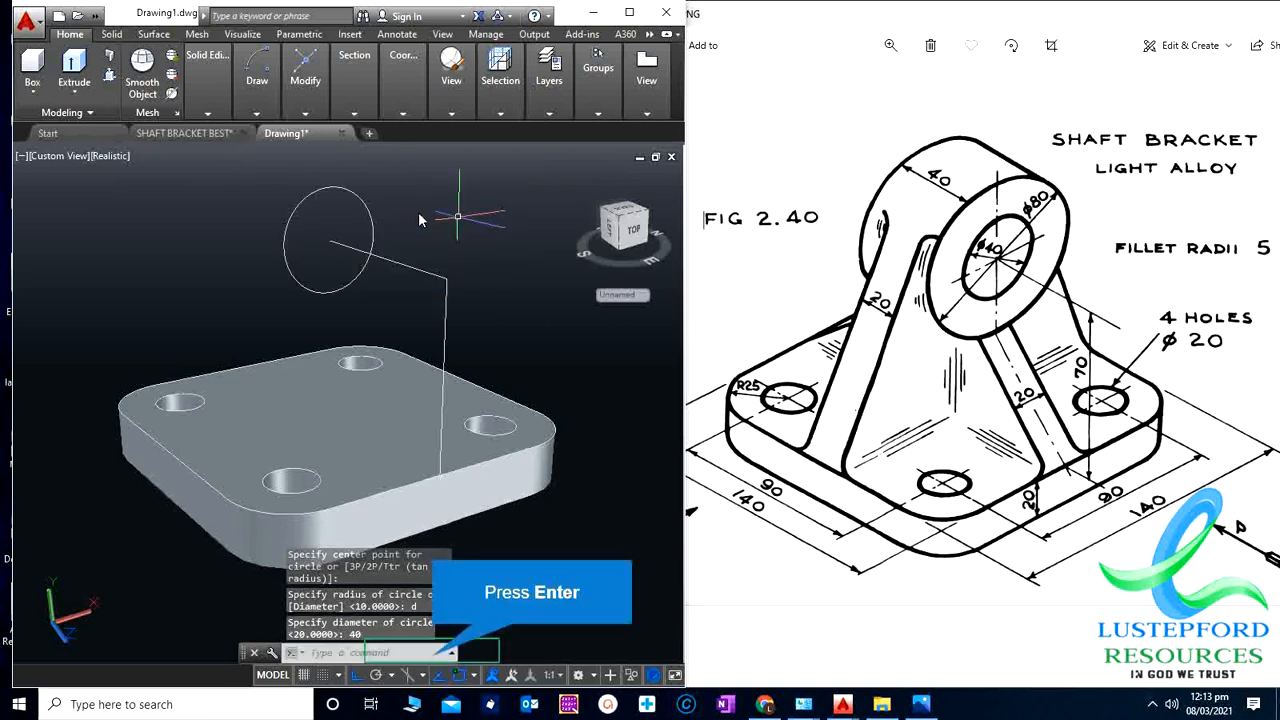
# Step: Draw a concentric circle of diameter 80 around the 40 diameter circle at the same centre
pyautogui.press('Return')
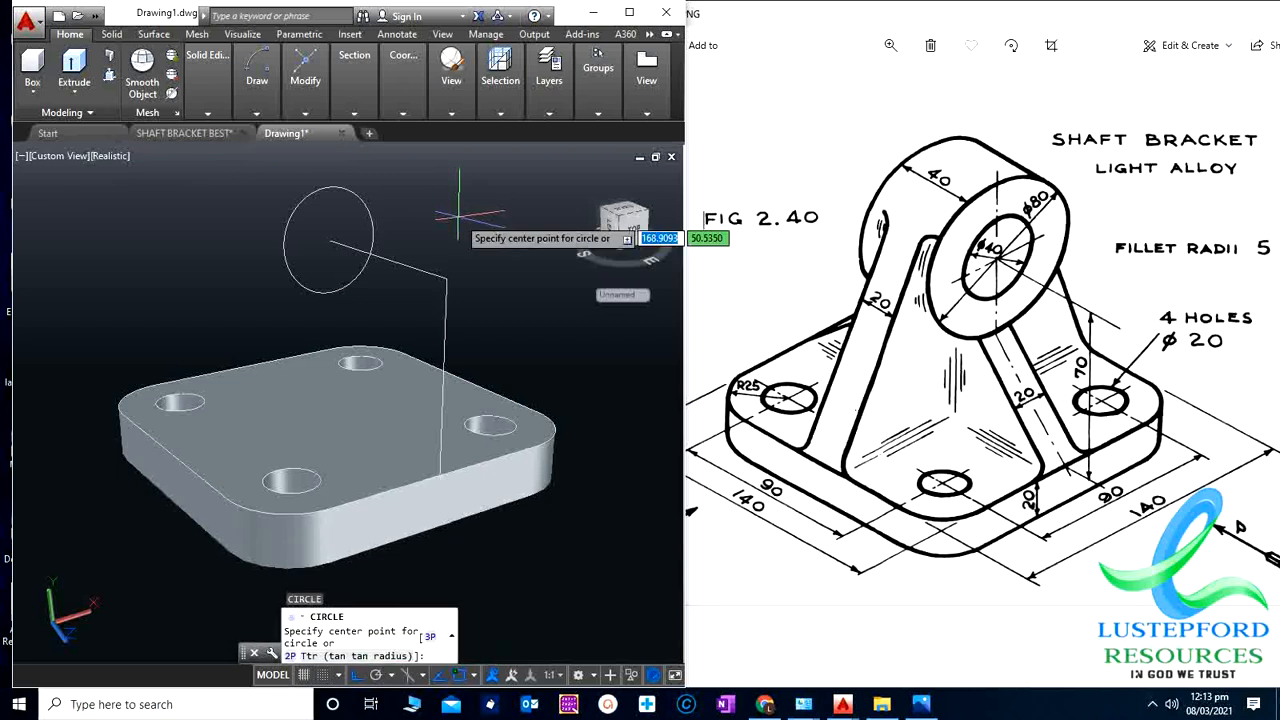
pyautogui.scroll(-2, 343, 300)
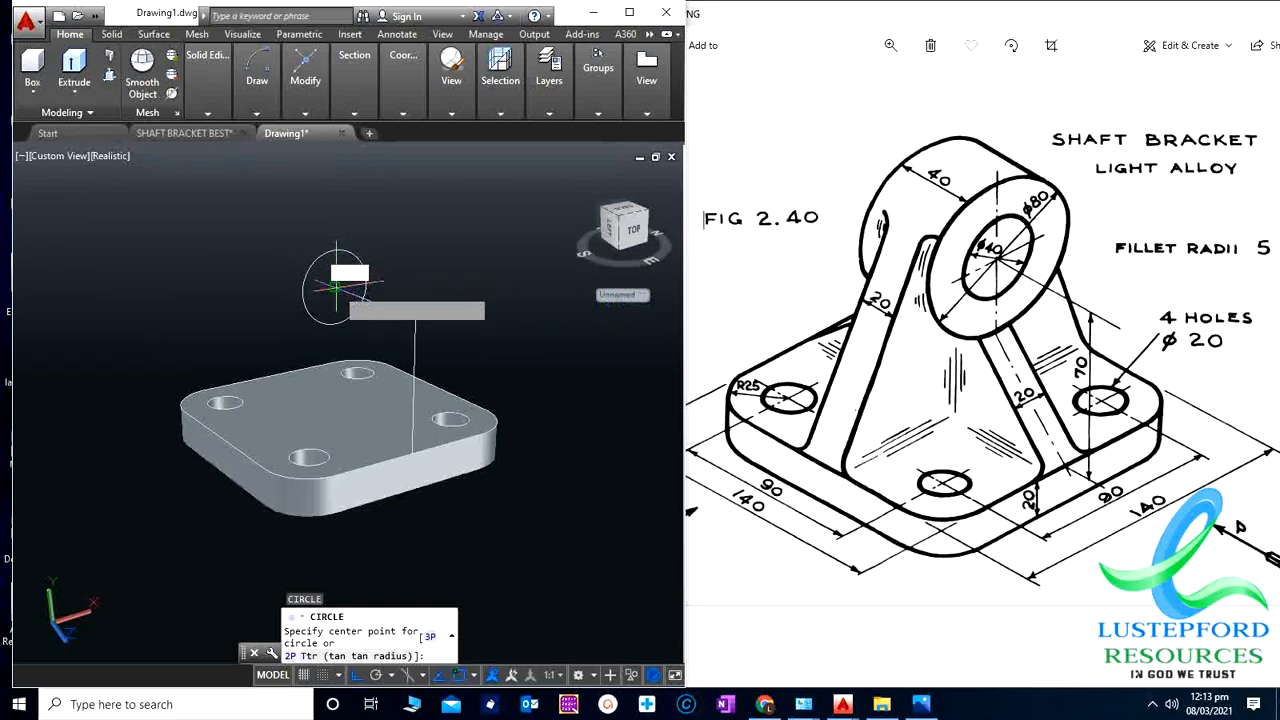
pyautogui.click(338, 288)
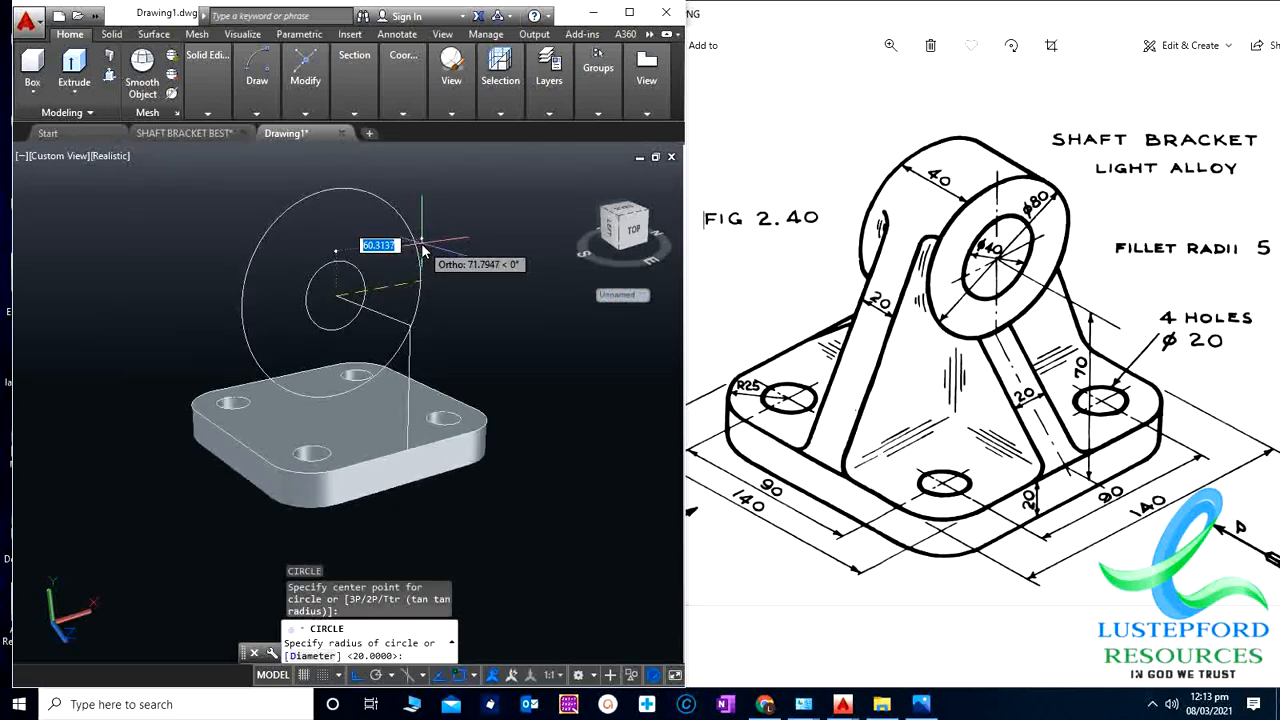
pyautogui.write('d')
pyautogui.press('Return')
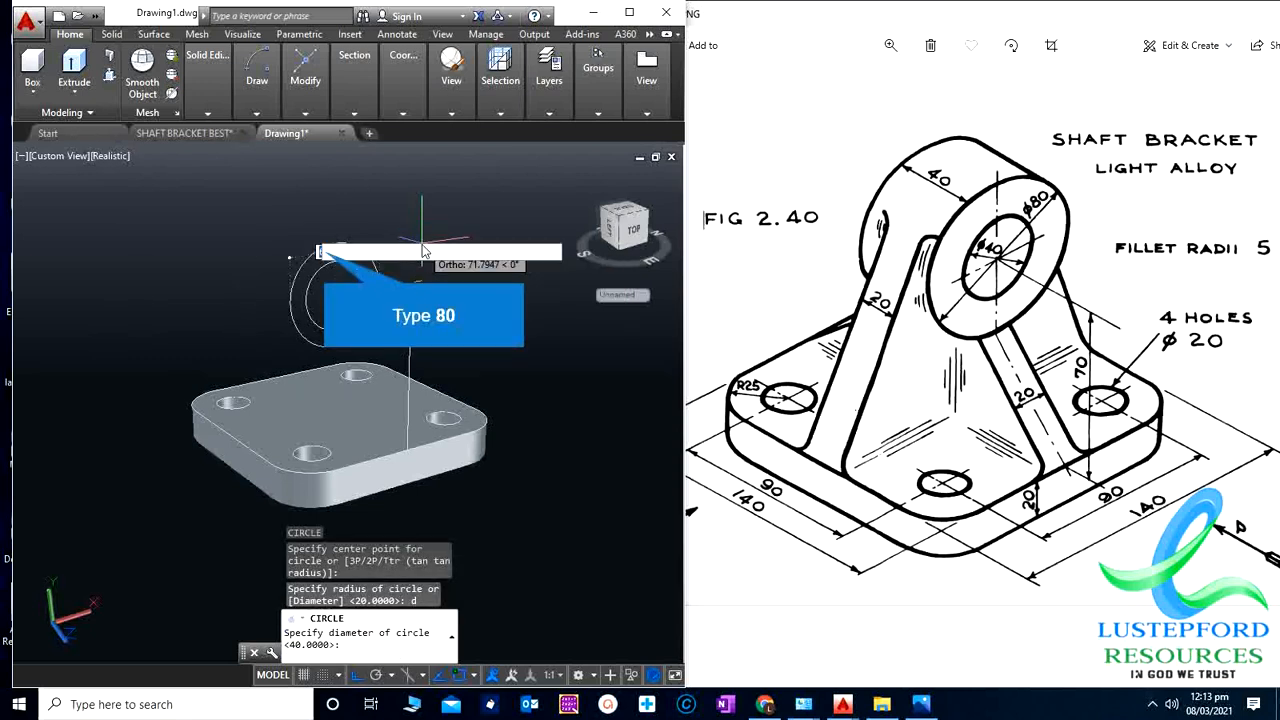
pyautogui.write('80')
pyautogui.press('Return')
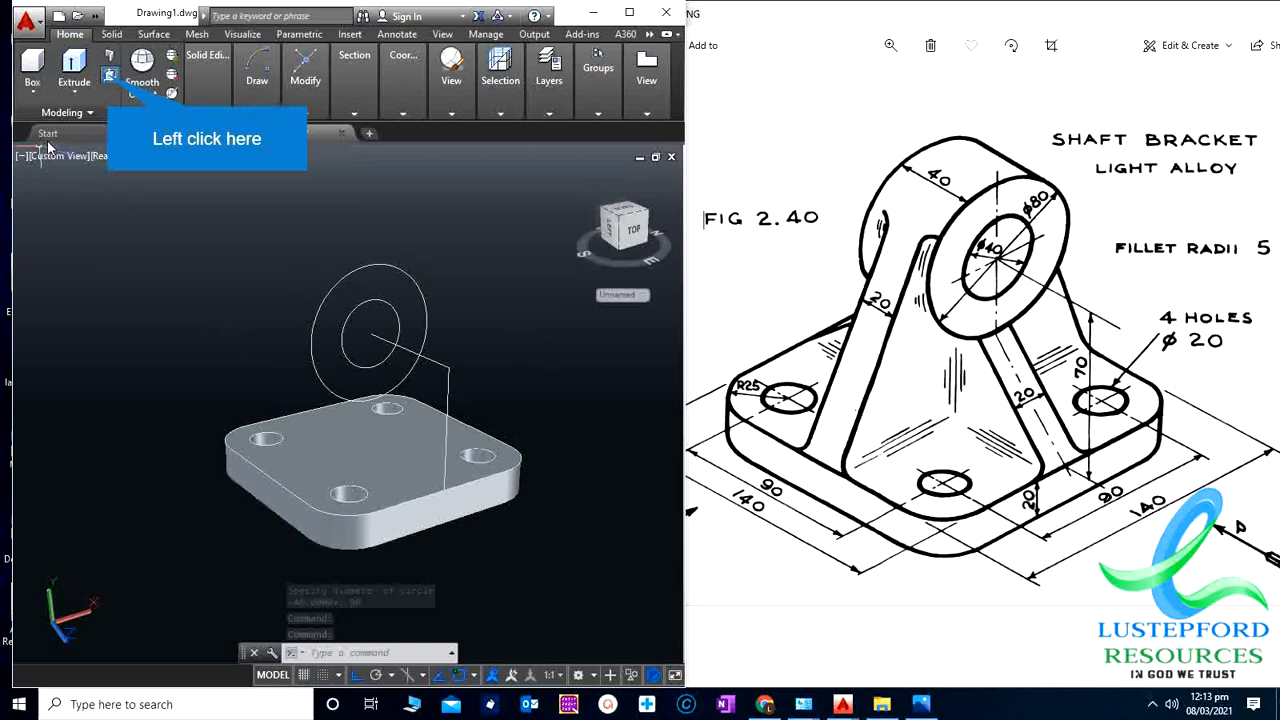
# Step: Presspull the 80 diameter circle 20 backward, away from the vertical construction line, and end the command
pyautogui.click(110, 77)
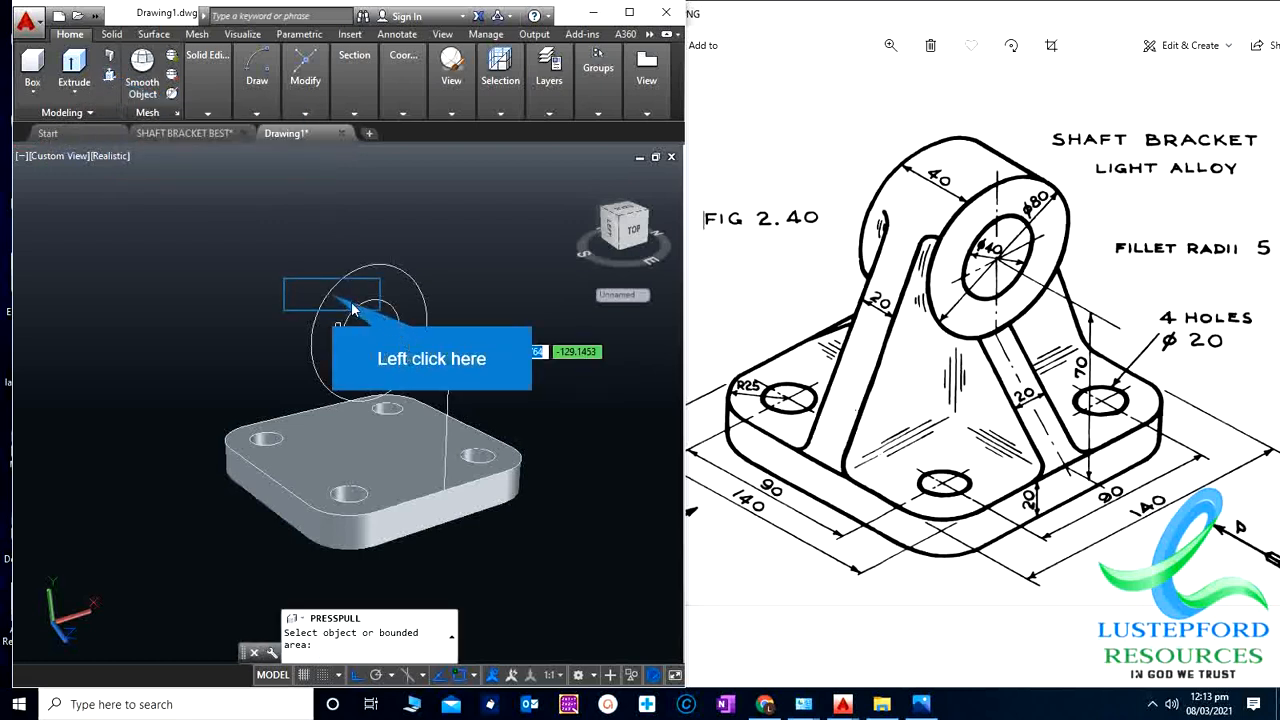
pyautogui.click(336, 302)
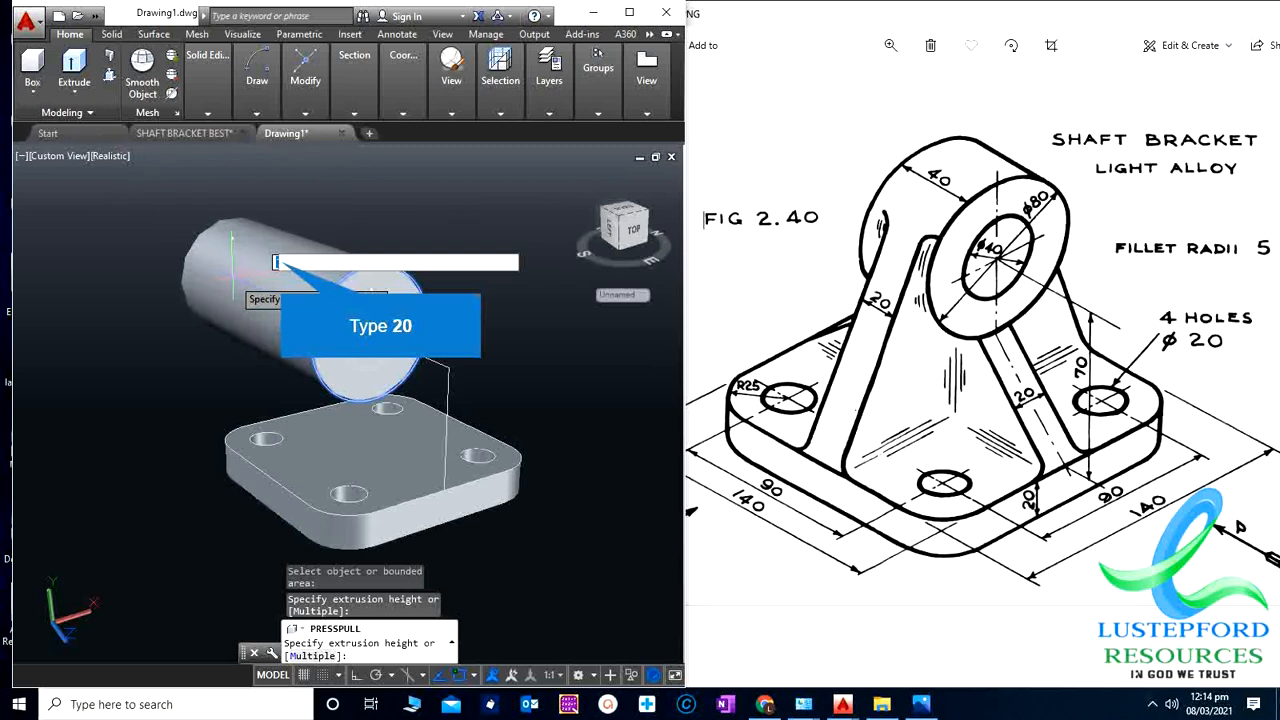
pyautogui.write('20')
pyautogui.press('Return')
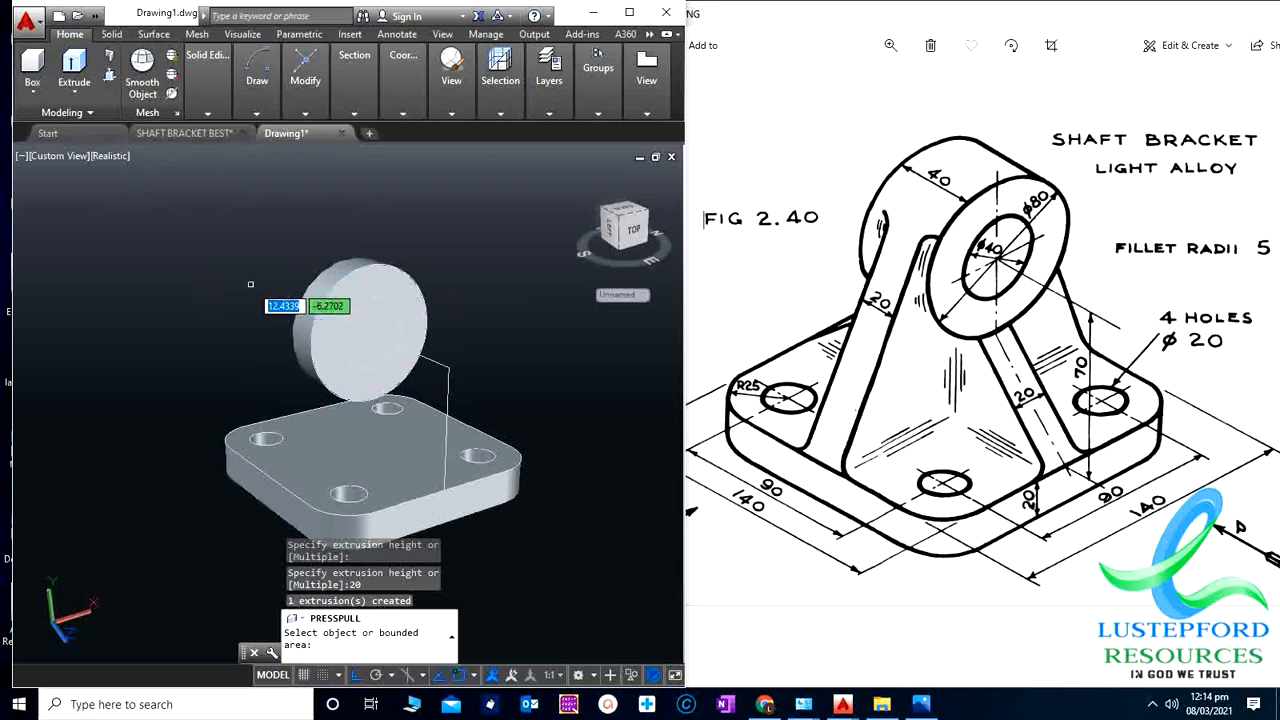
pyautogui.press('Return')
# Step: Draw a line from the midpoint of the plate's left top edge up to the tangent point on the boss's front circle
pyautogui.scroll(2, 240, 320)
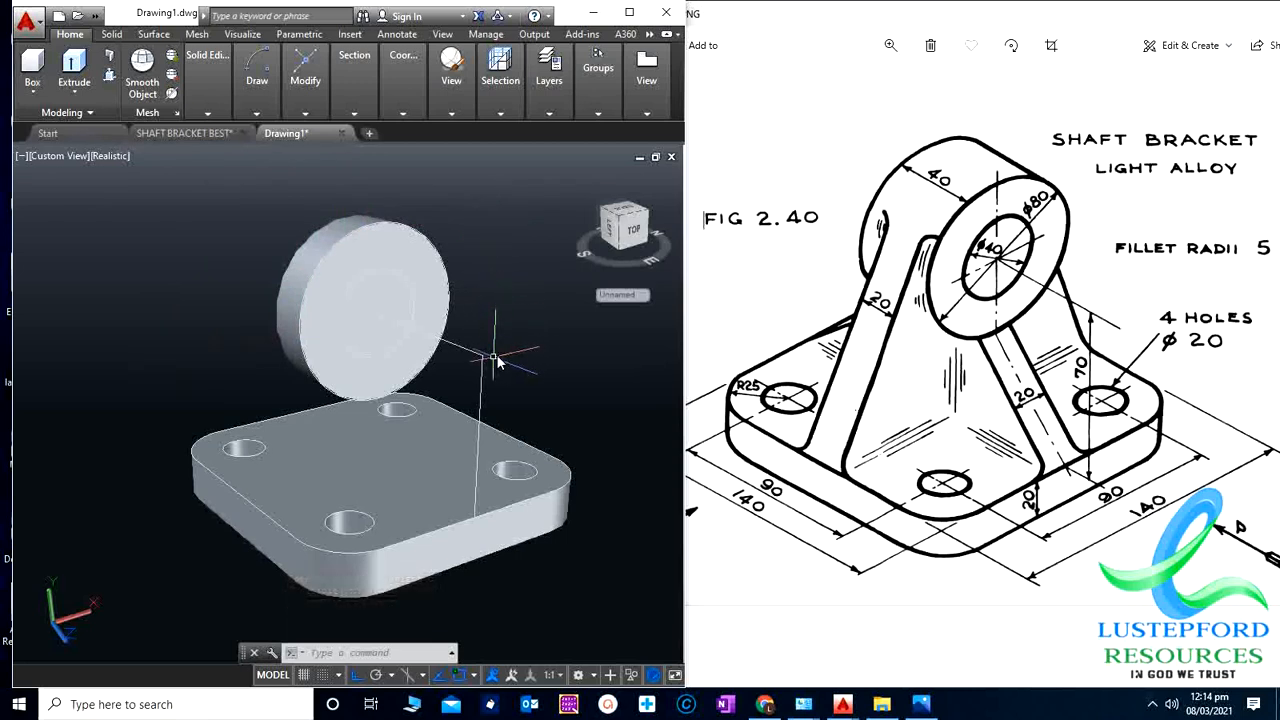
pyautogui.scroll(2, 300, 305)
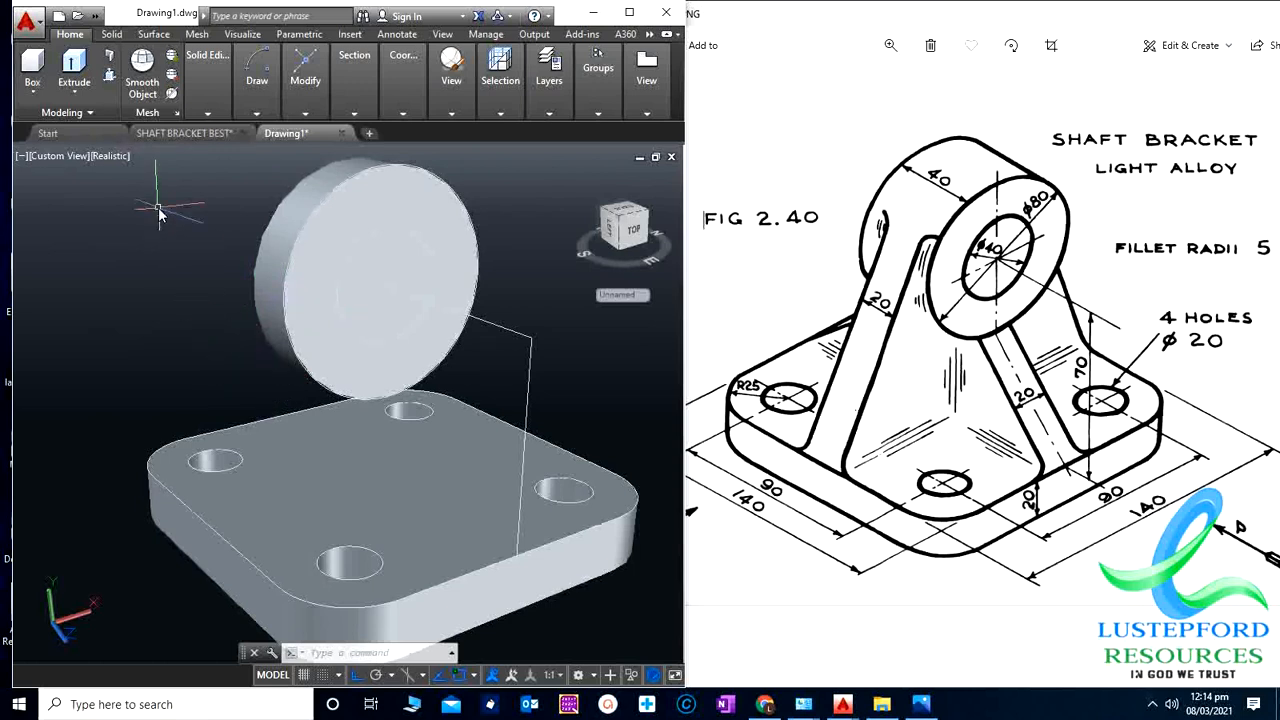
pyautogui.press('Return')
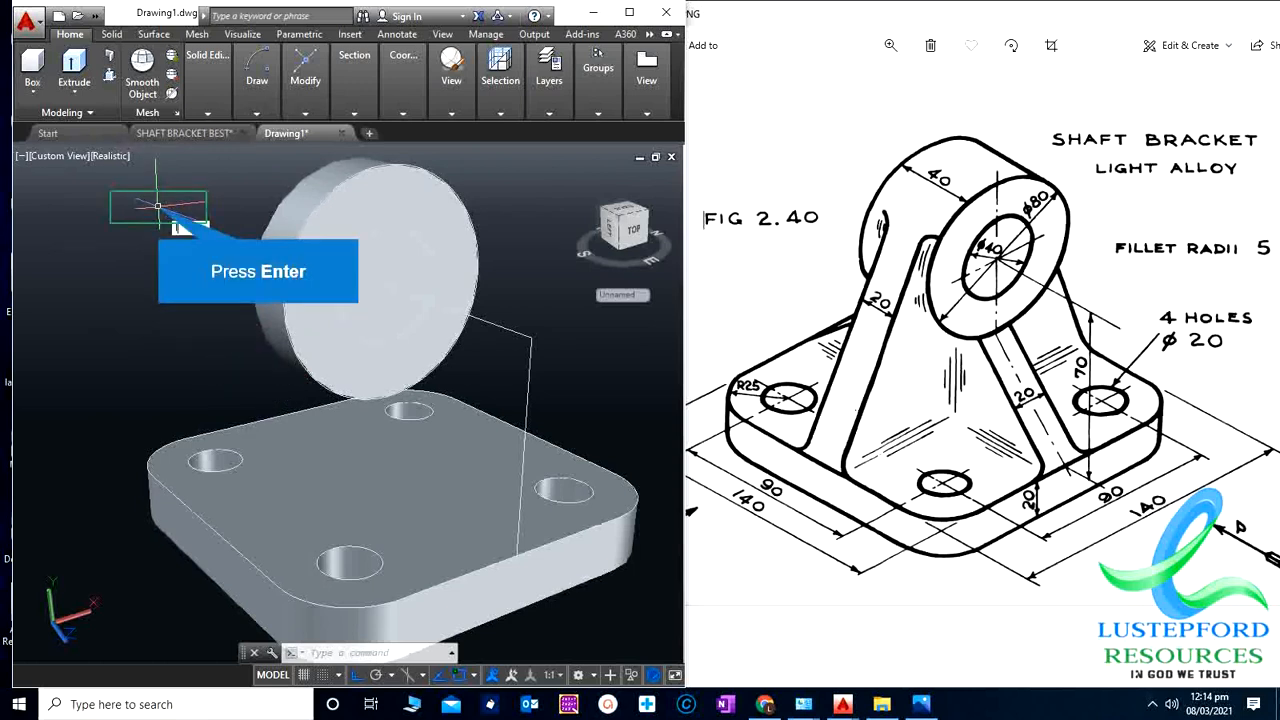
pyautogui.click(214, 530)
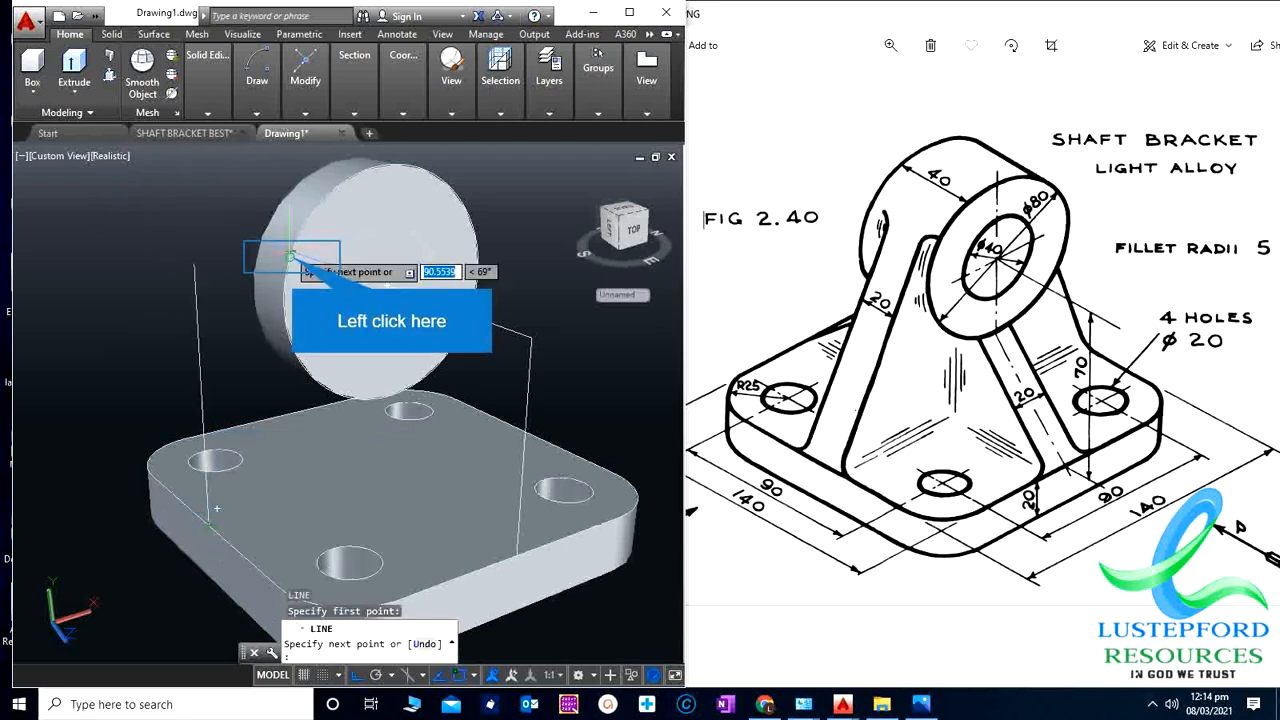
pyautogui.click(290, 257)
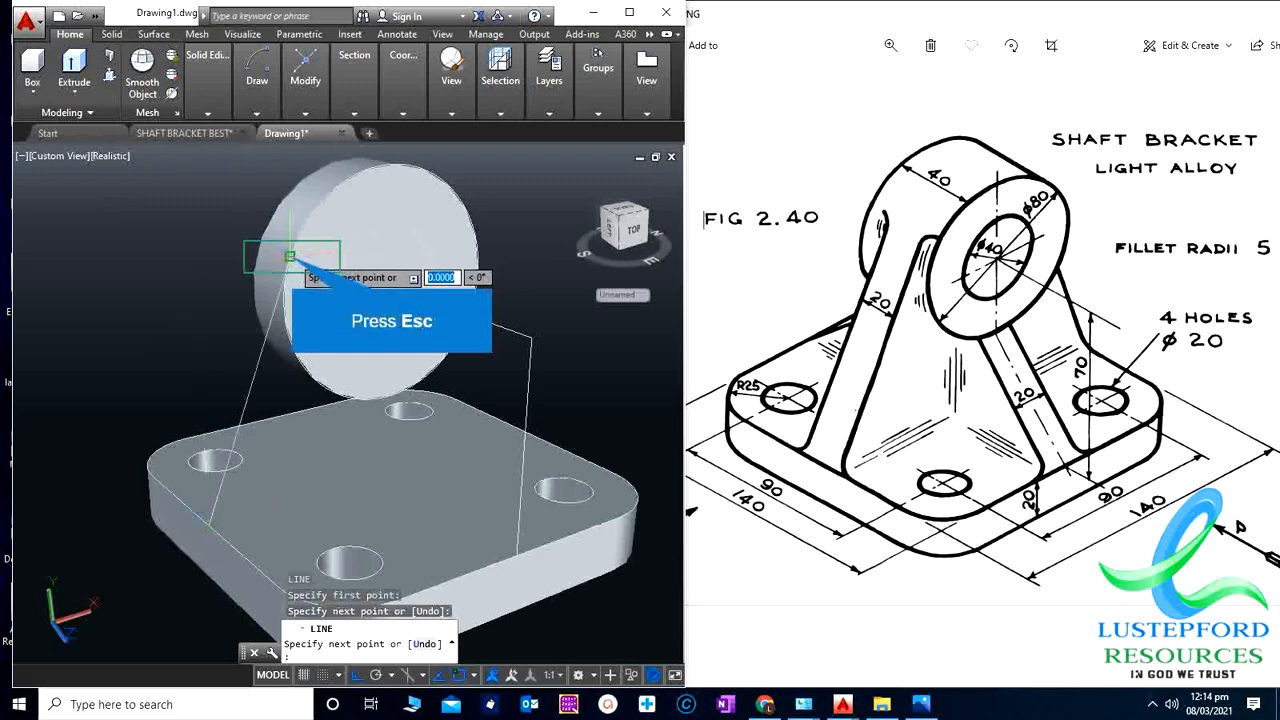
pyautogui.press('Escape')
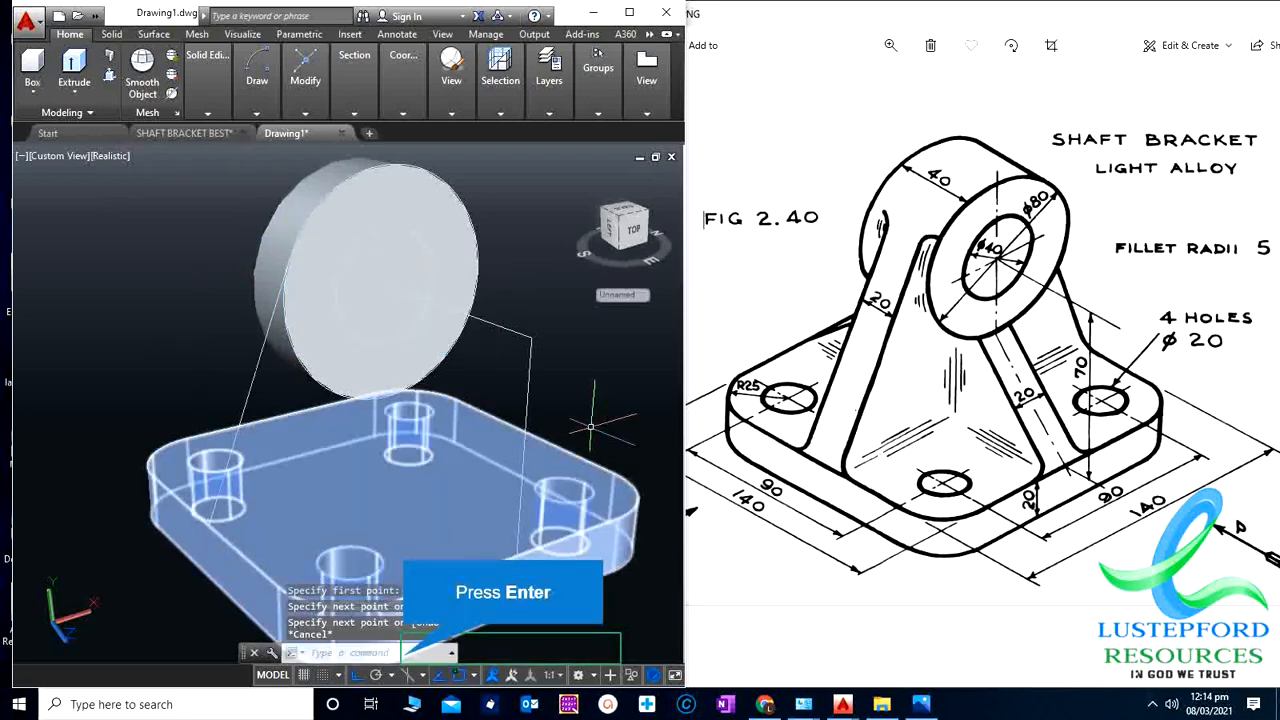
# Step: Draw a matching line from the midpoint of the plate's right top edge up to the tangent point on the boss's front circle
pyautogui.press('Return')
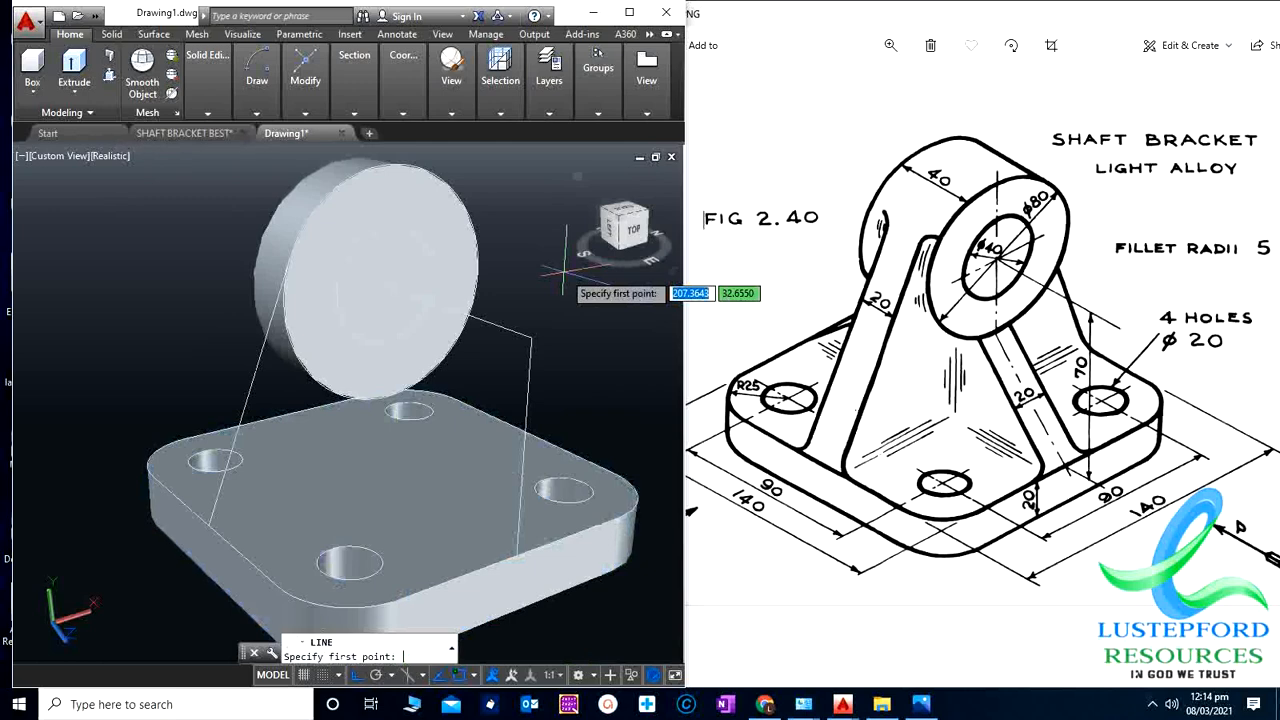
pyautogui.scroll(3, 566, 272)
pyautogui.scroll(-4, 540, 434)
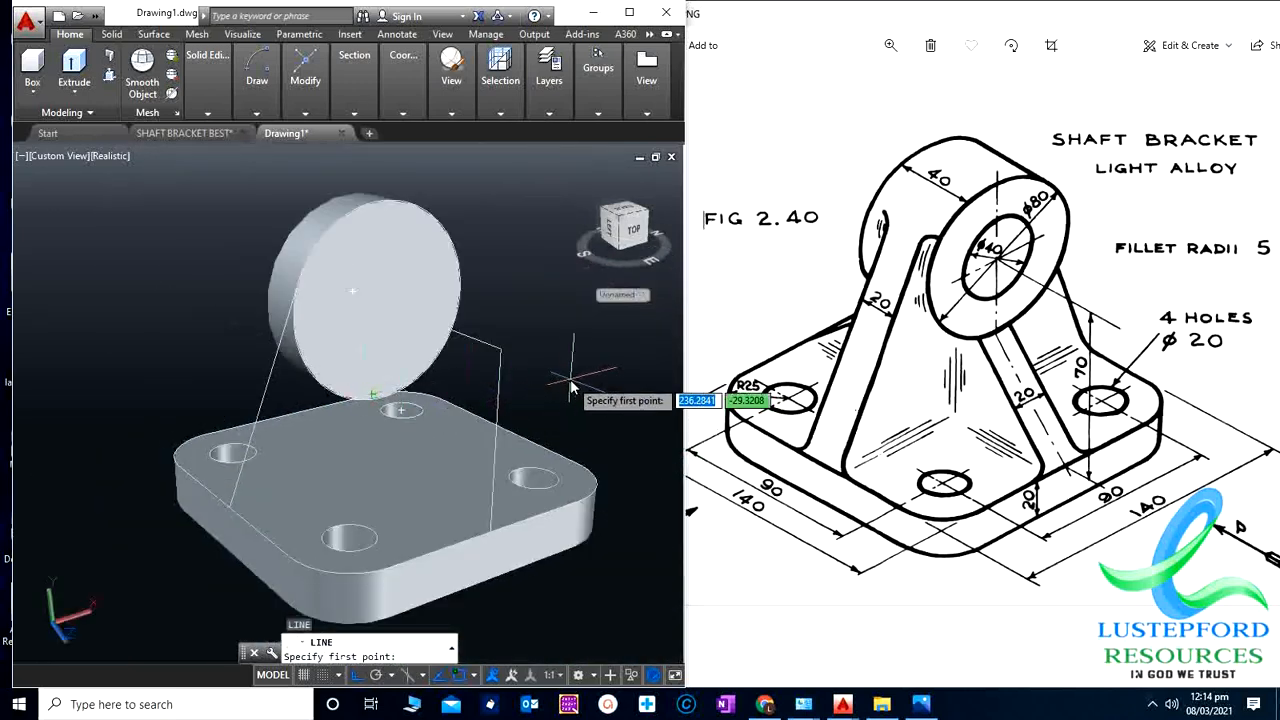
pyautogui.keyDown('shift'); pyautogui.moveTo(568, 396); pyautogui.dragTo(515, 420, button='middle'); pyautogui.keyUp('shift')
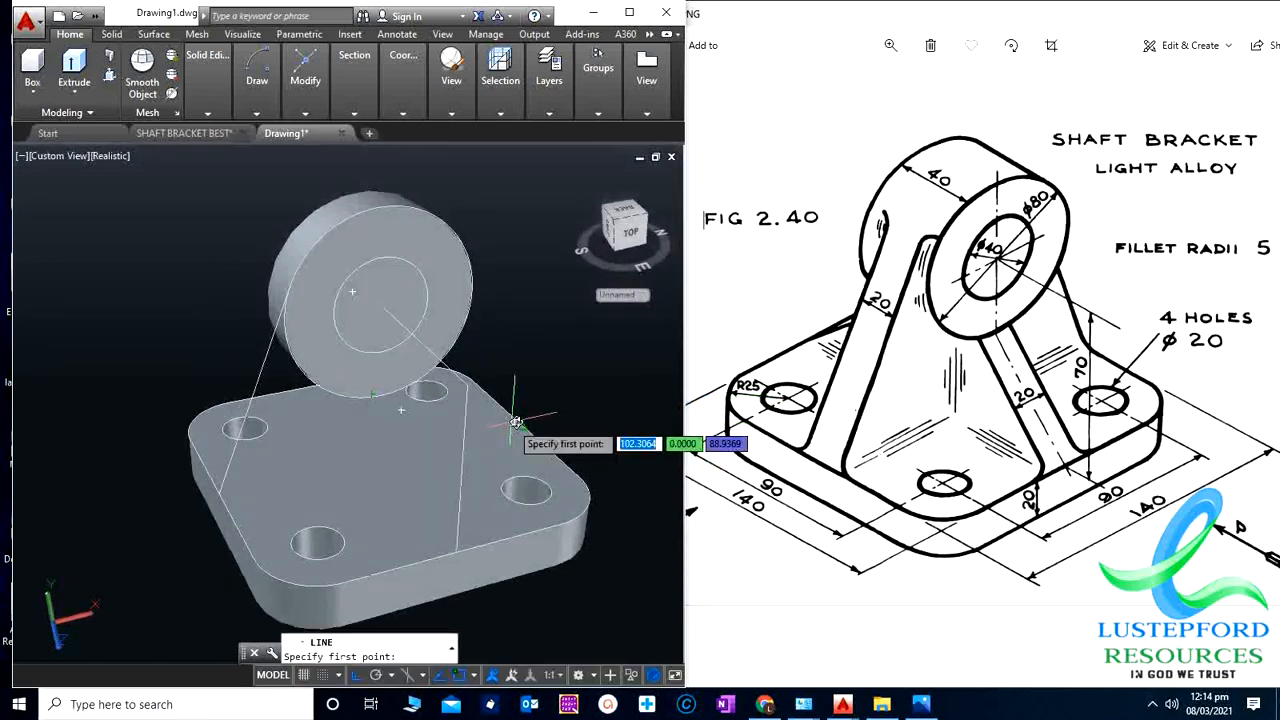
pyautogui.click(520, 424)
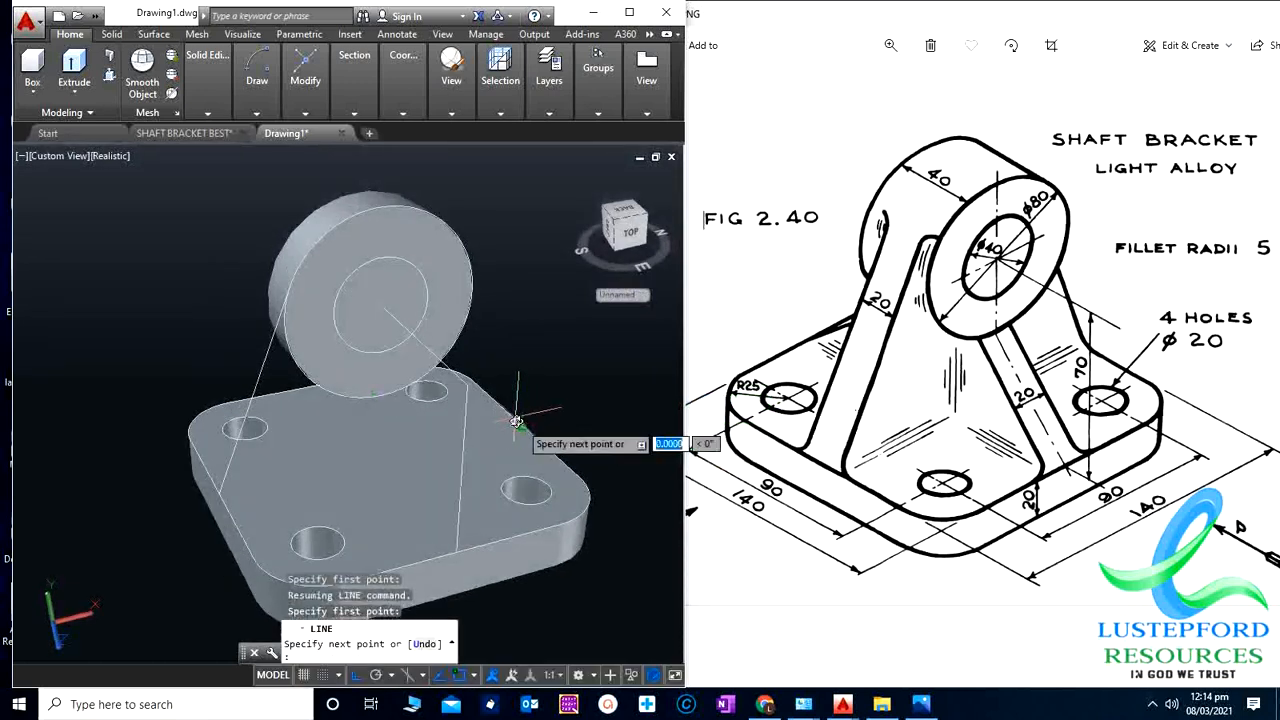
pyautogui.click(467, 251)
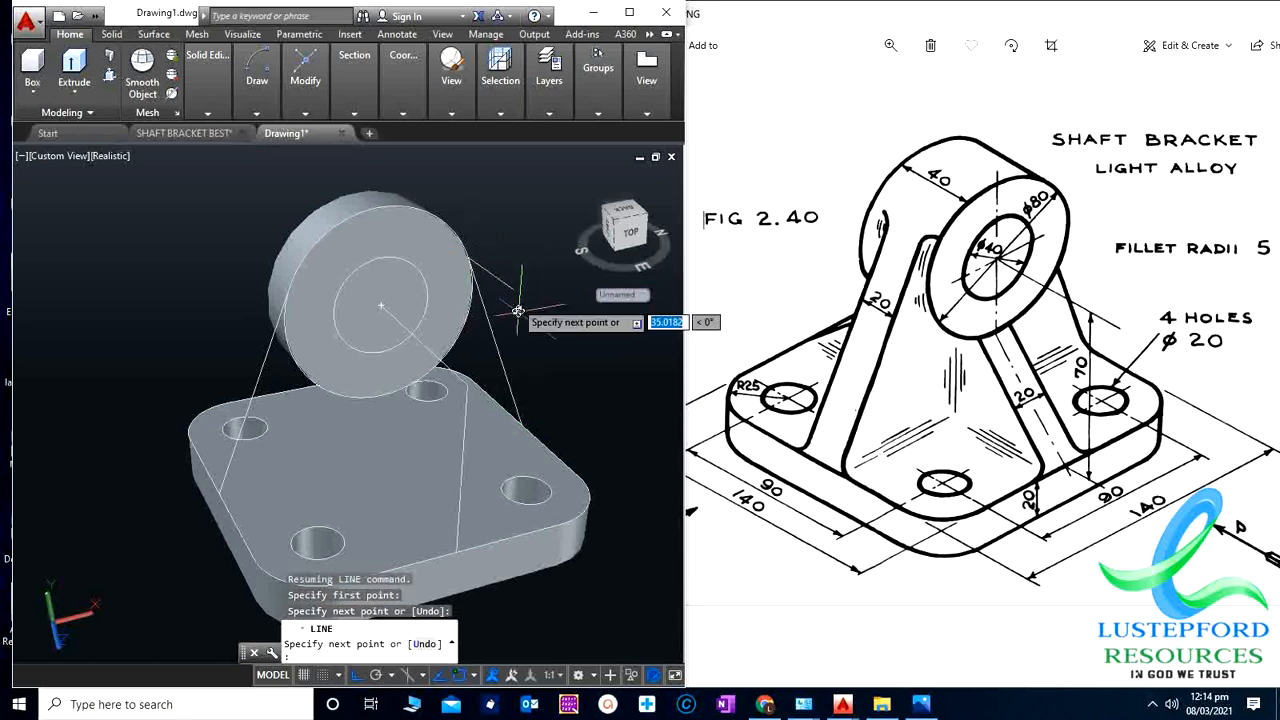
pyautogui.press('Return')
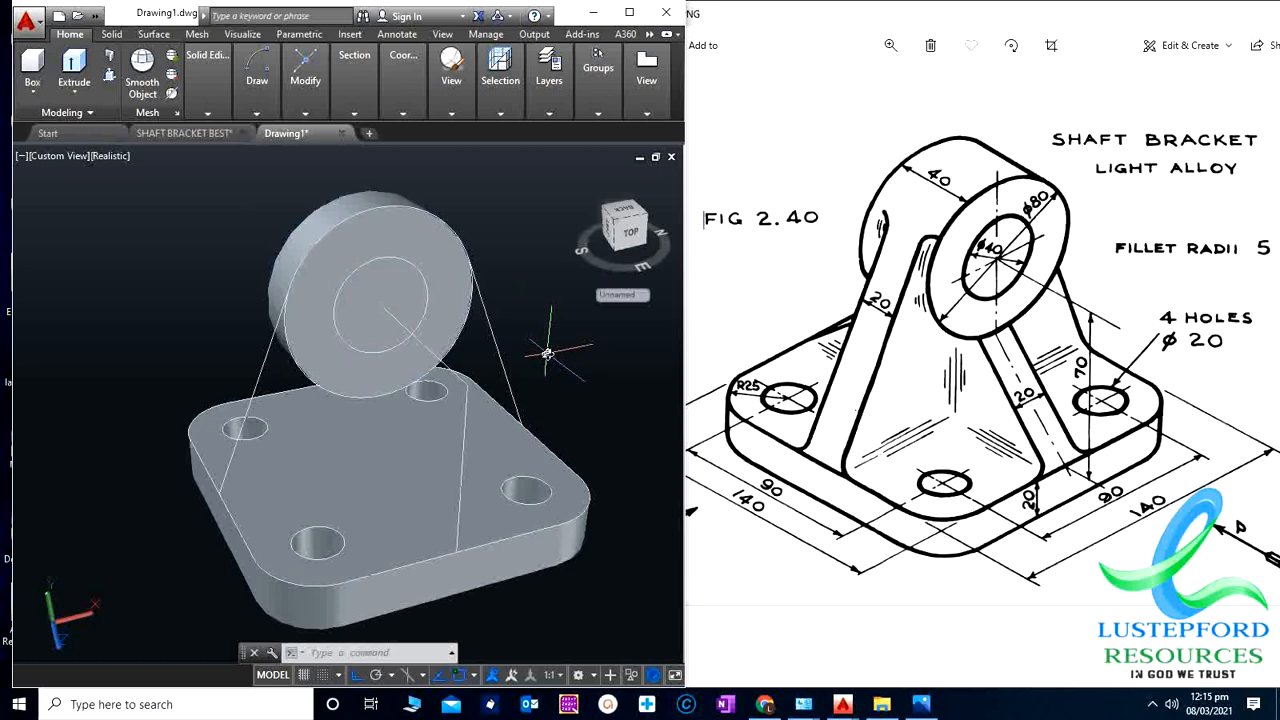
# Step: Draw a closed polyline for the web through the midpoints of the plate's two side edges and the two tangent points on the boss
pyautogui.write('PL')
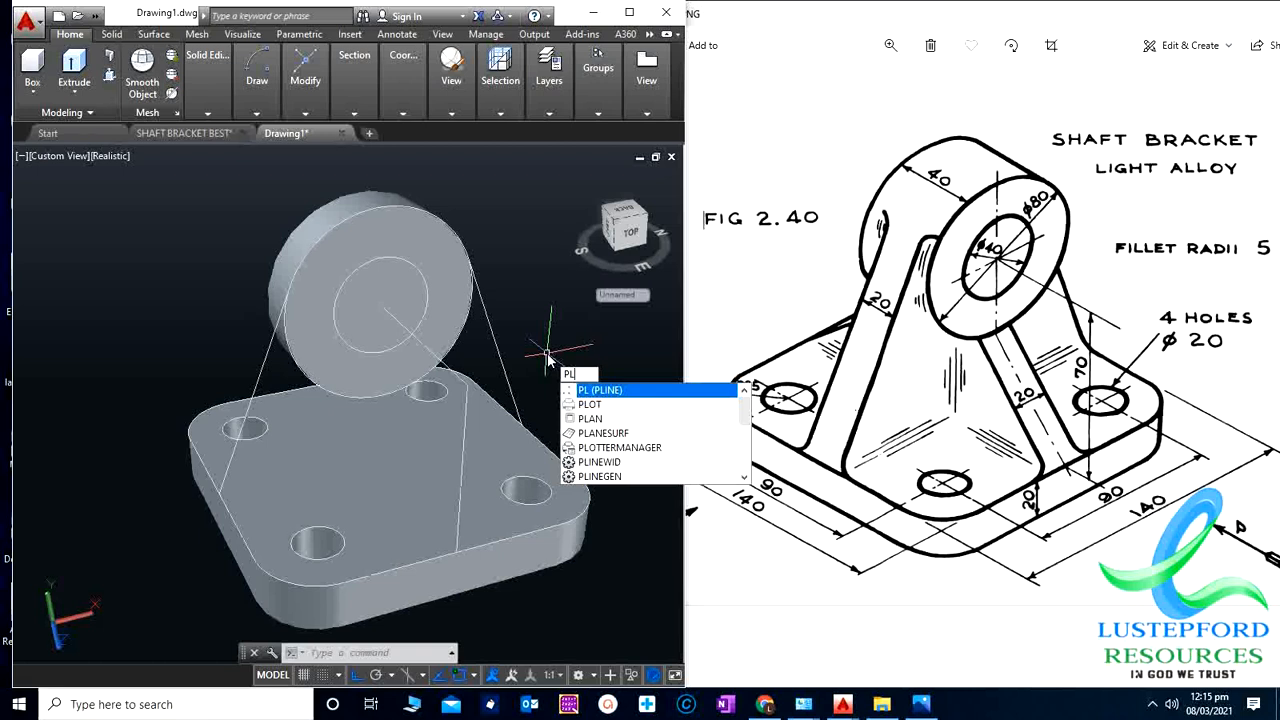
pyautogui.press('Return')
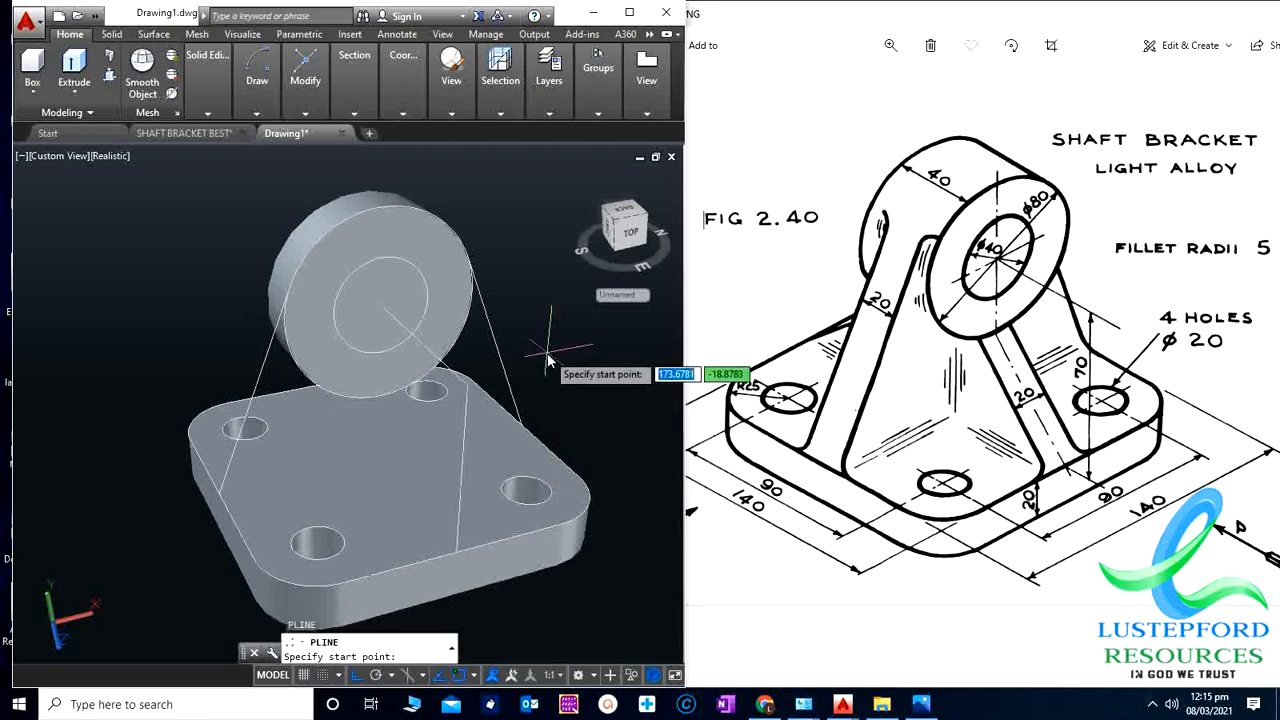
pyautogui.click(521, 425)
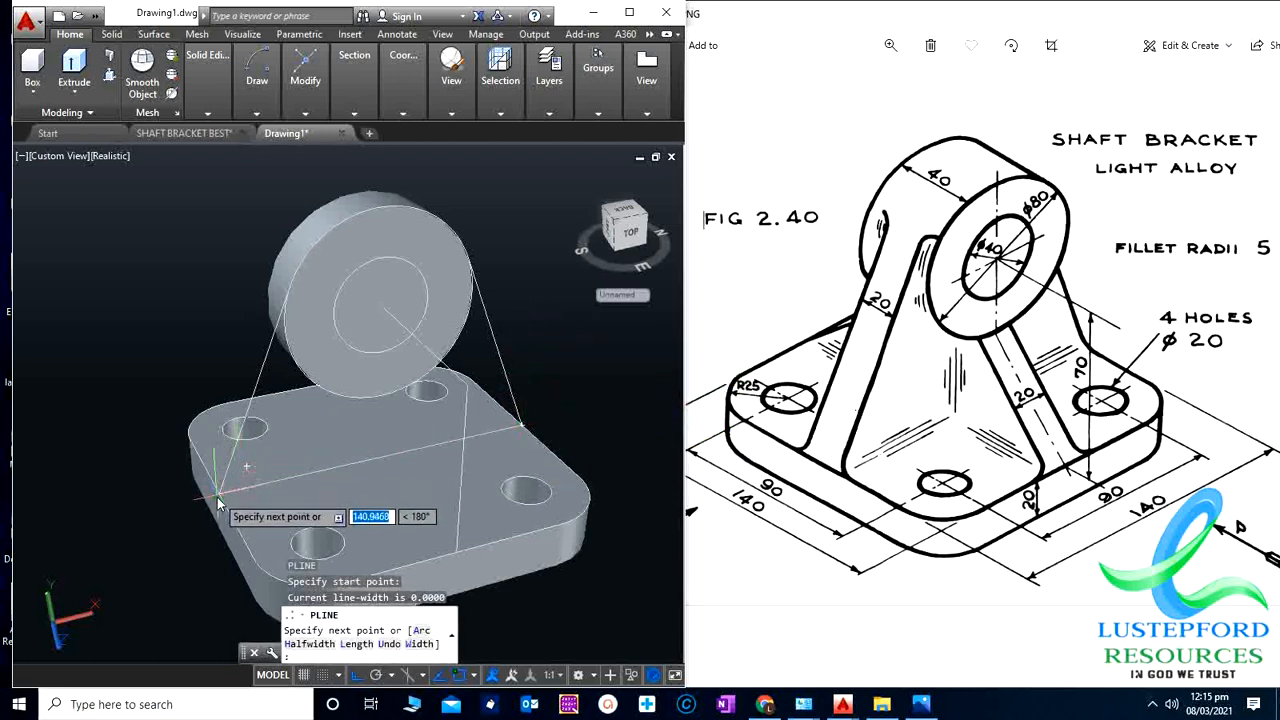
pyautogui.press('F8')
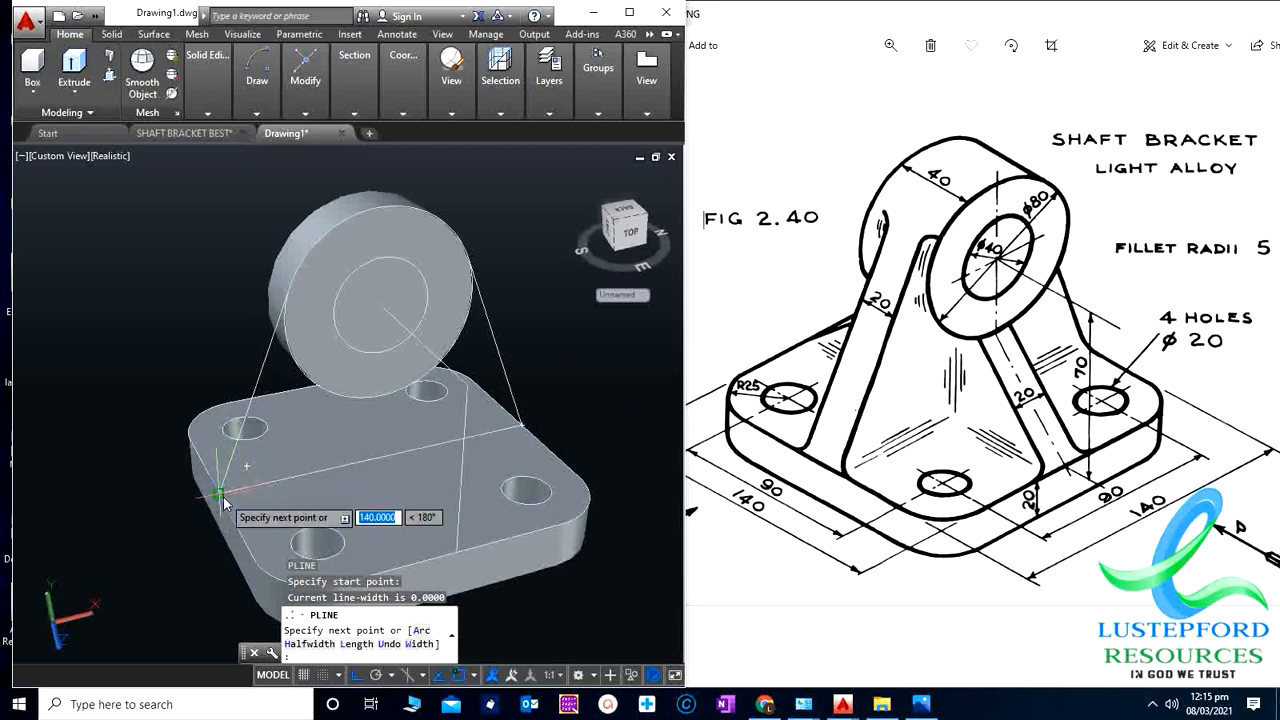
pyautogui.click(224, 494)
pyautogui.press('F8')
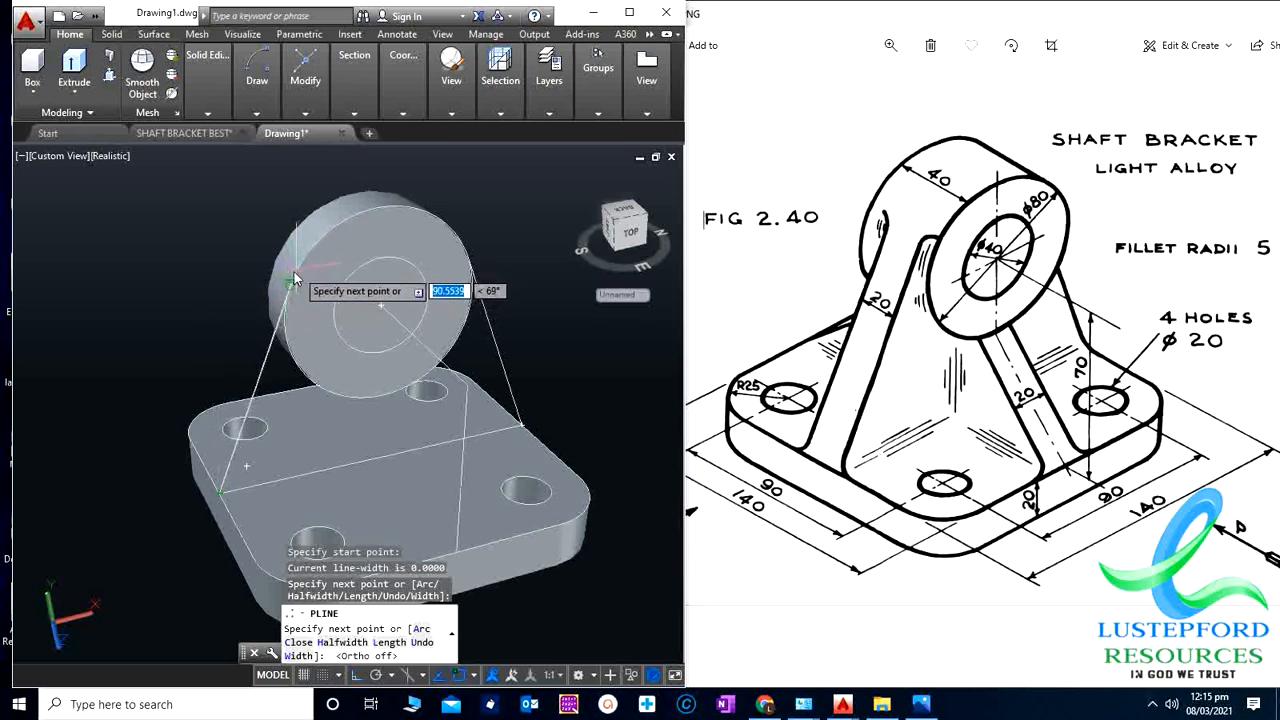
pyautogui.press('F8')
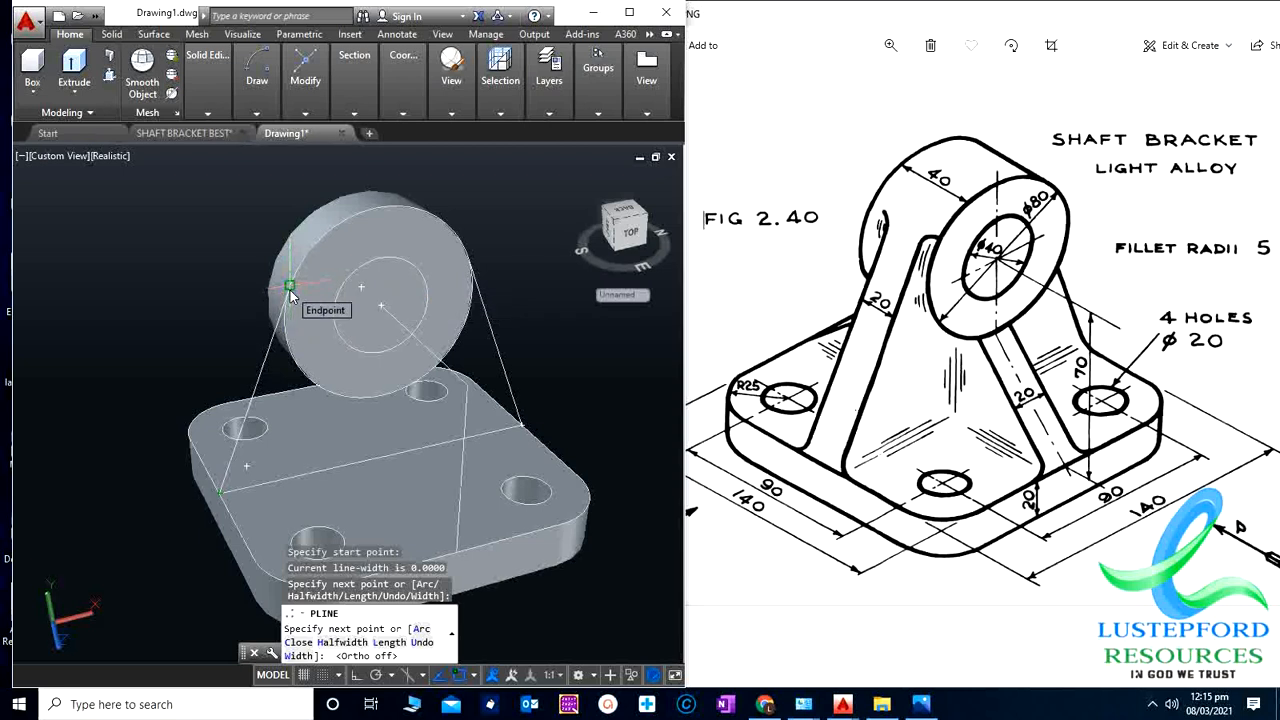
pyautogui.click(290, 292)
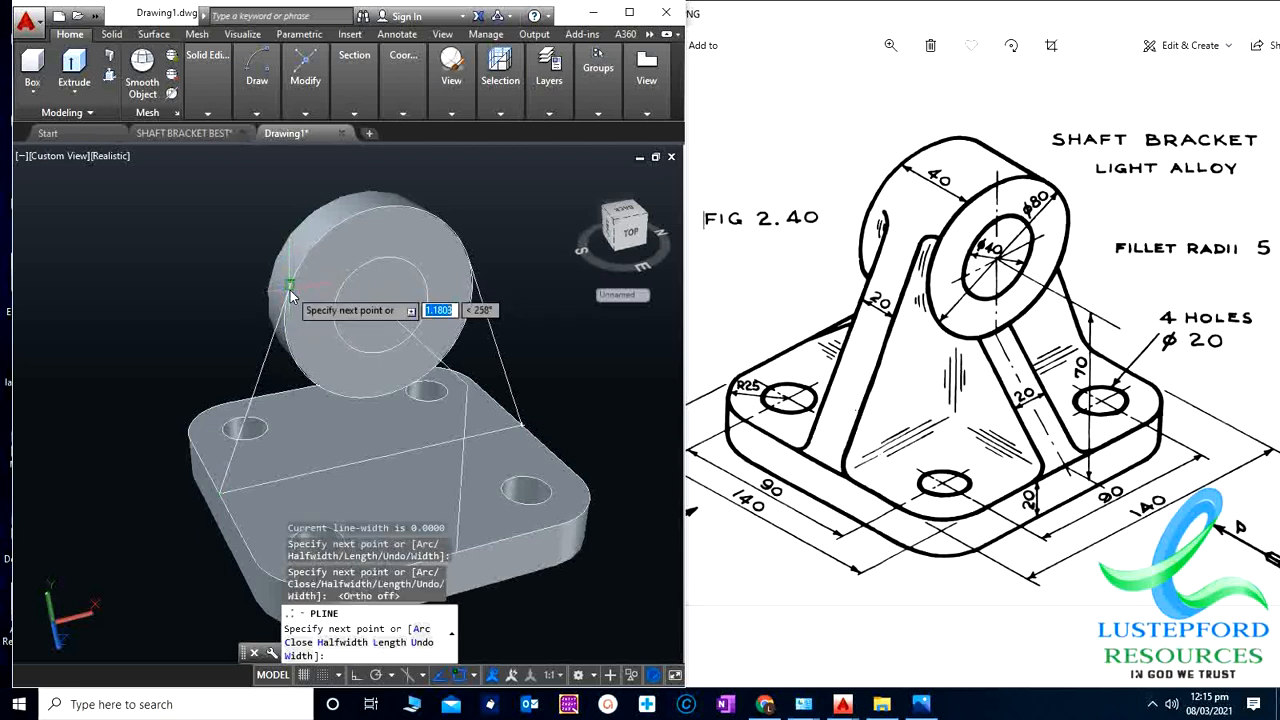
pyautogui.click(470, 262)
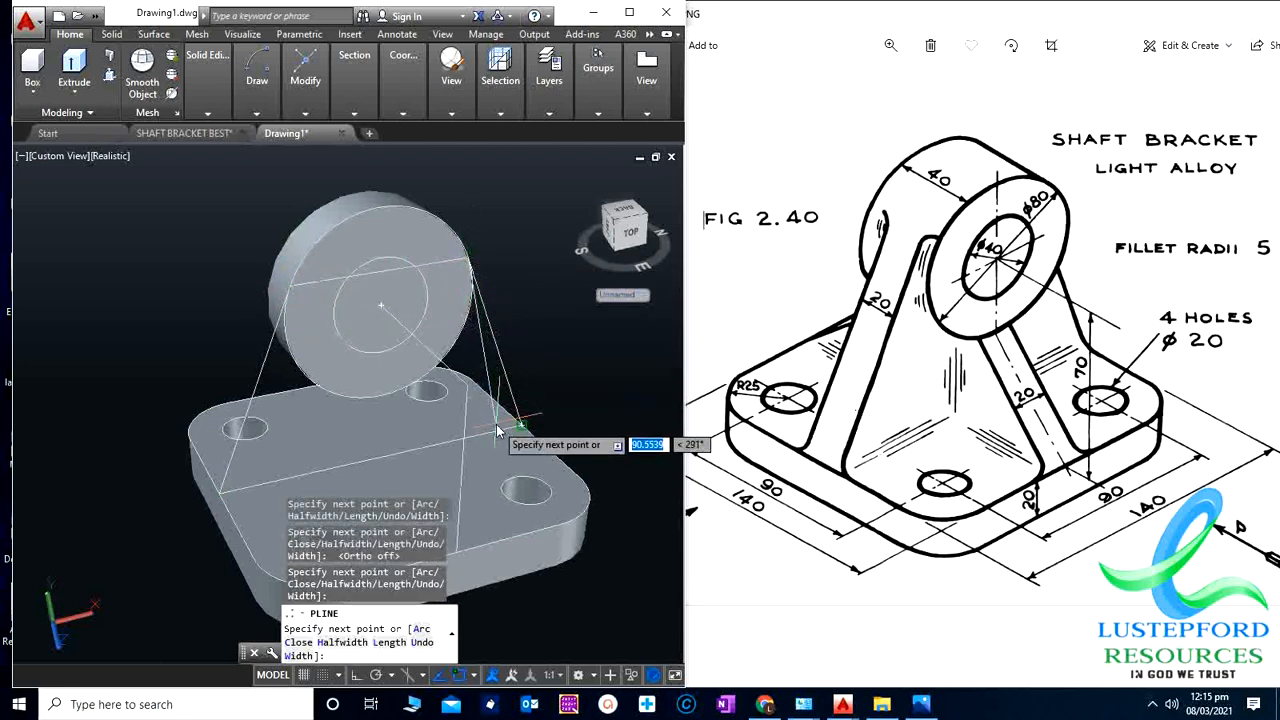
pyautogui.write('cl')
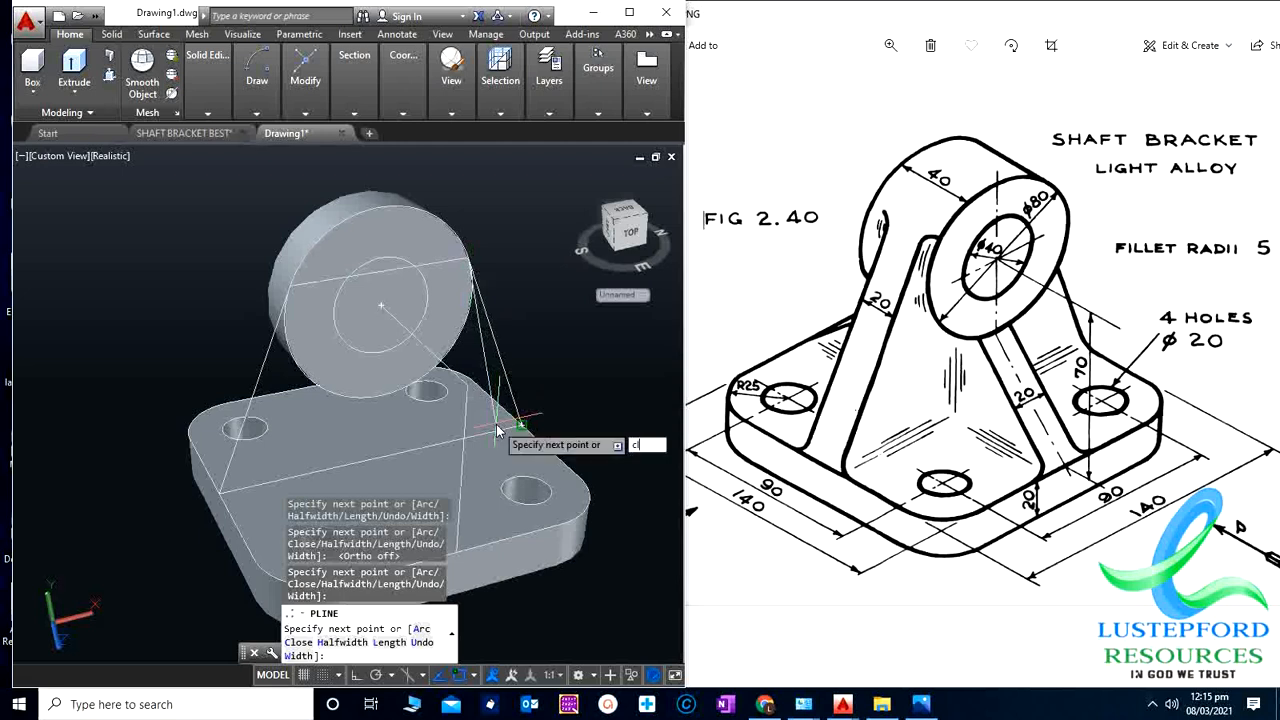
pyautogui.write('ose')
pyautogui.press('Return')
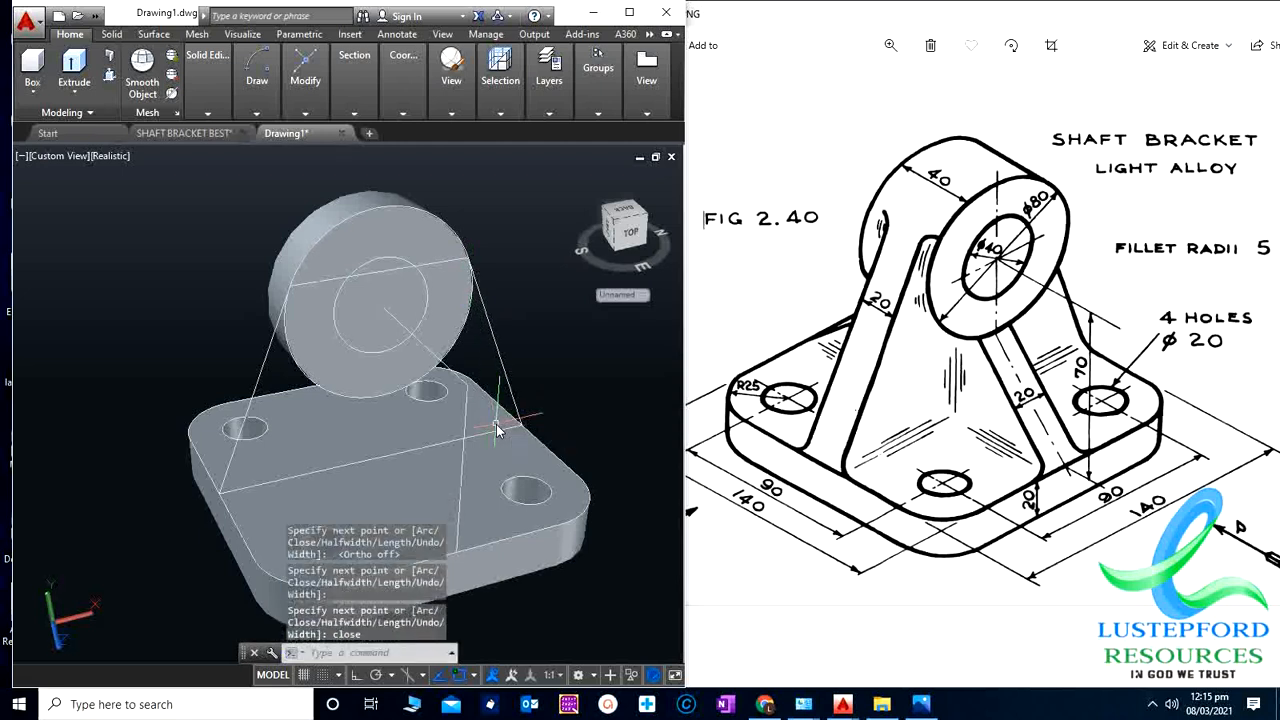
# Step: Delete the separate tangent line on the right side of the web profile and clear the selection
pyautogui.click(512, 380)
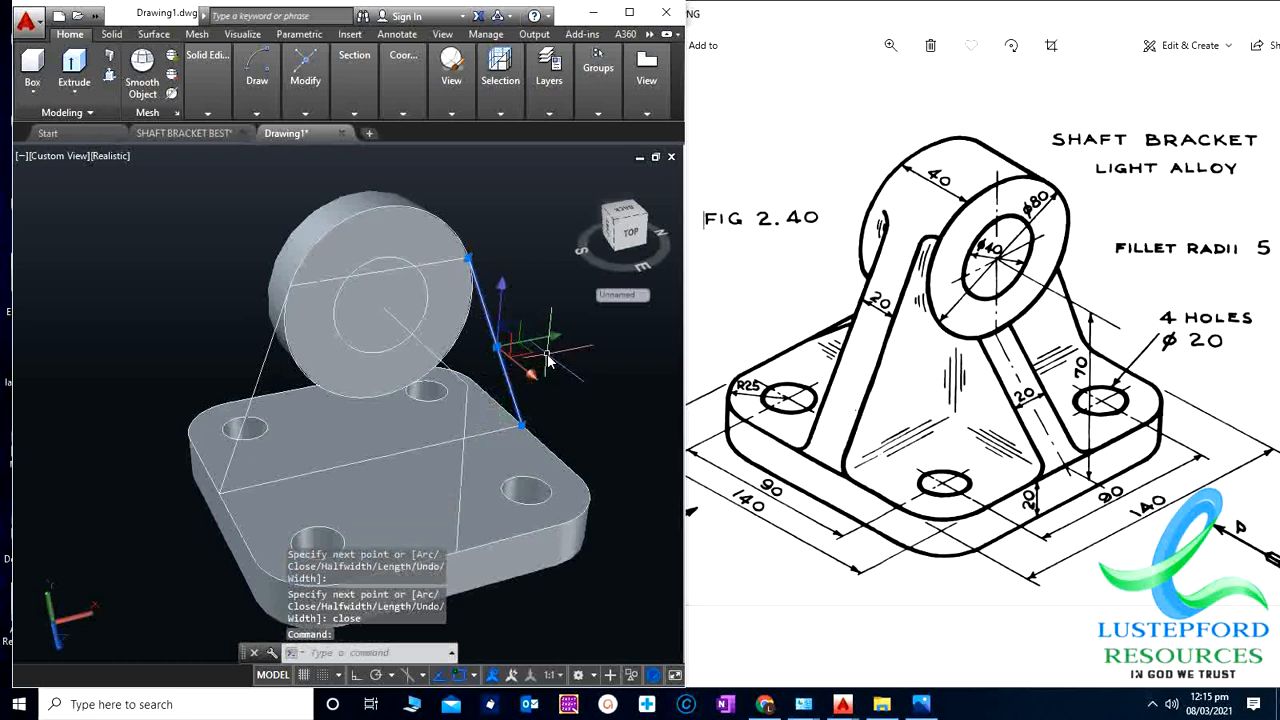
pyautogui.press('Delete')
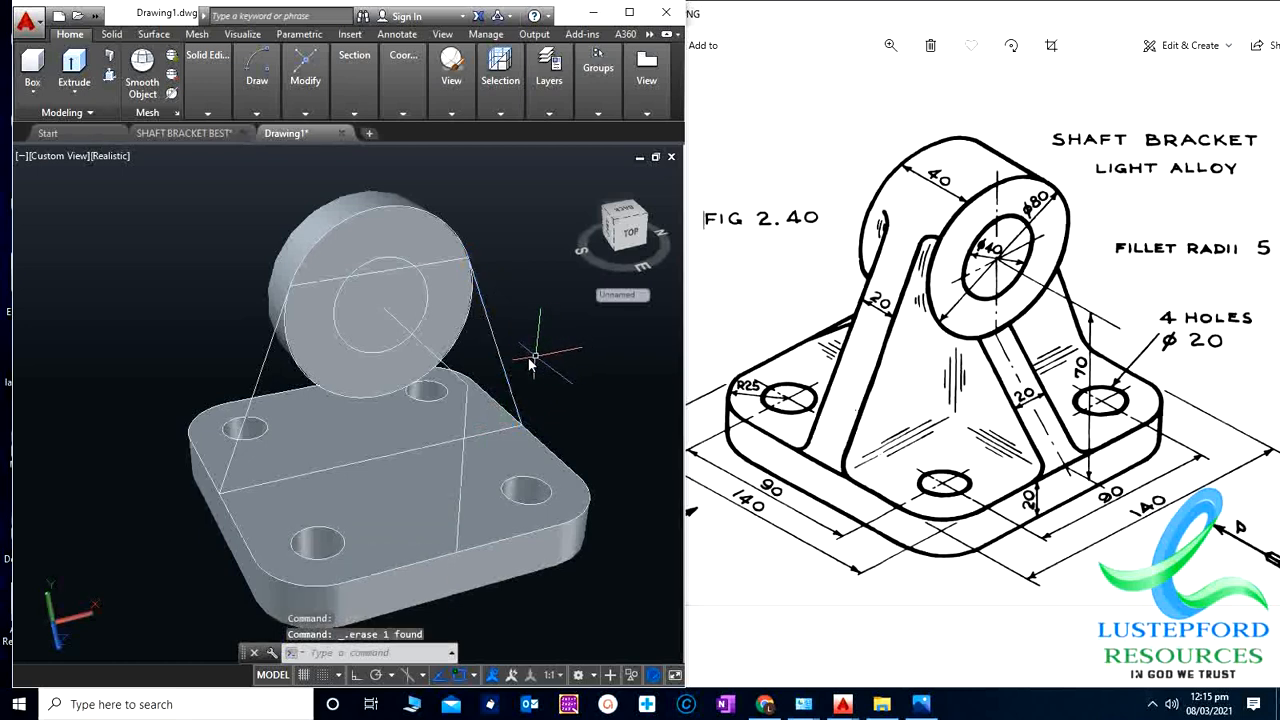
pyautogui.click(265, 372)
pyautogui.press('Escape')
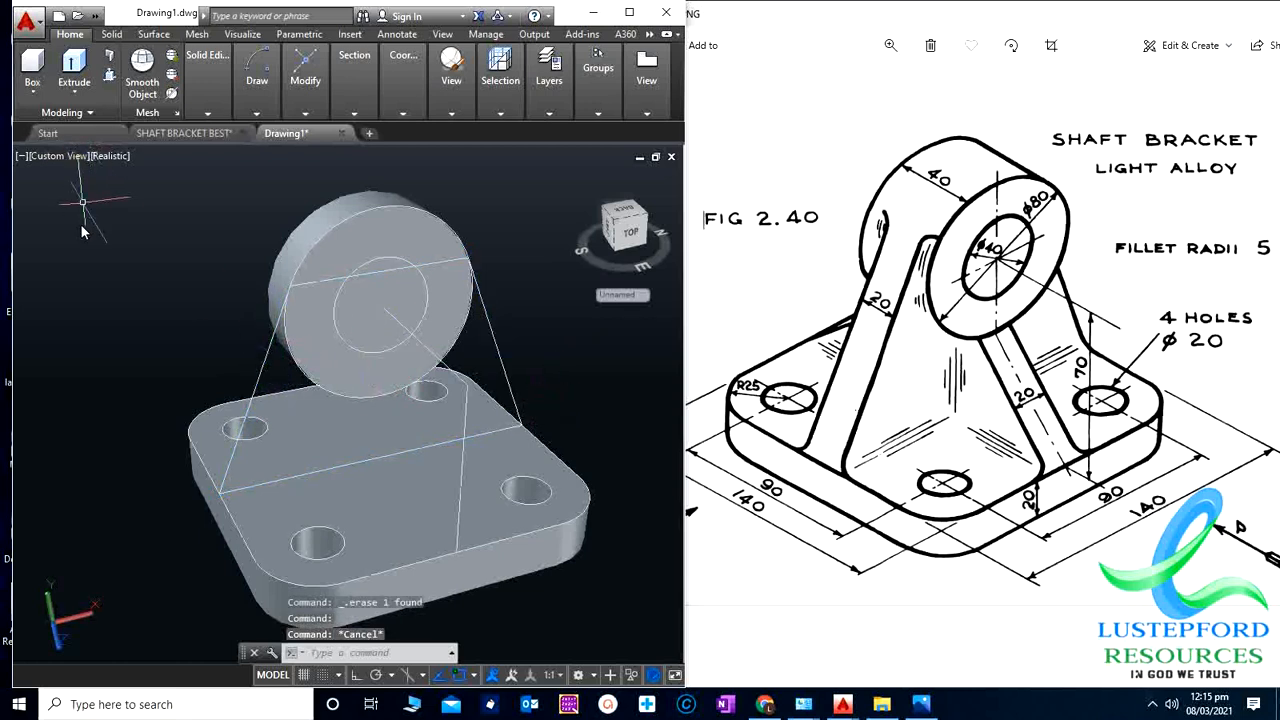
# Step: Switch the model to the SE Isometric view
pyautogui.click(452, 113)
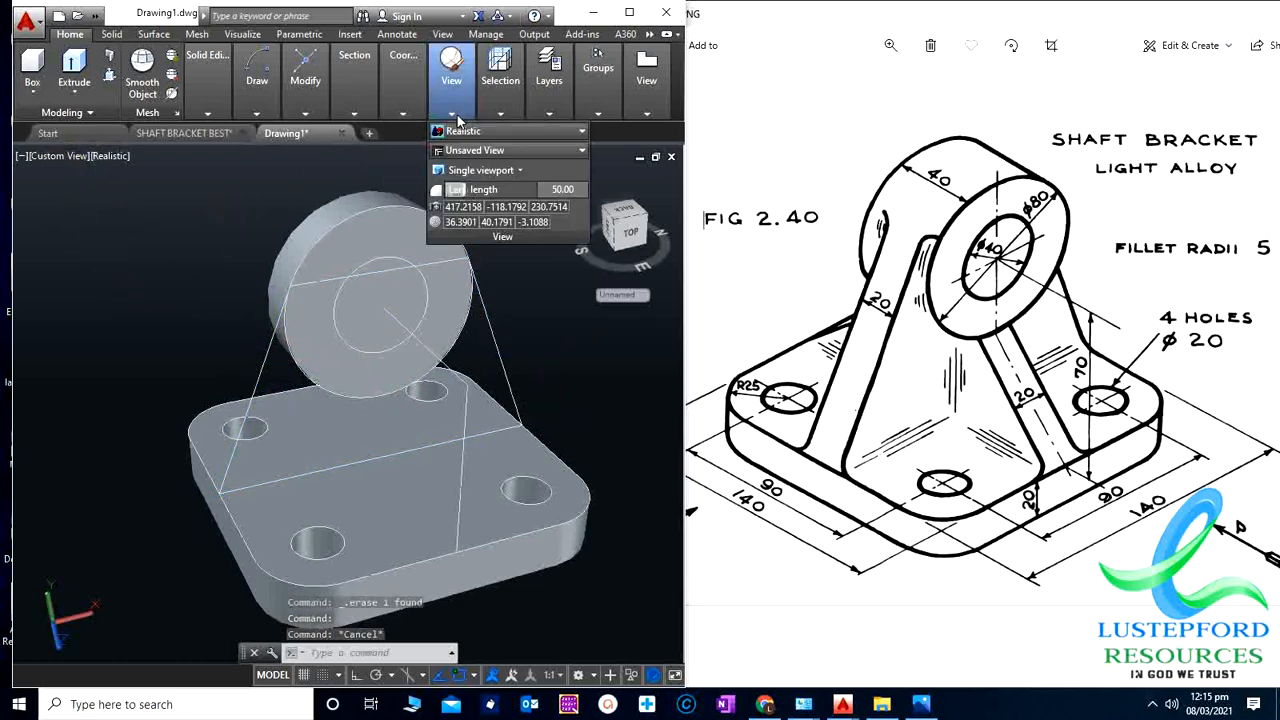
pyautogui.click(515, 150)
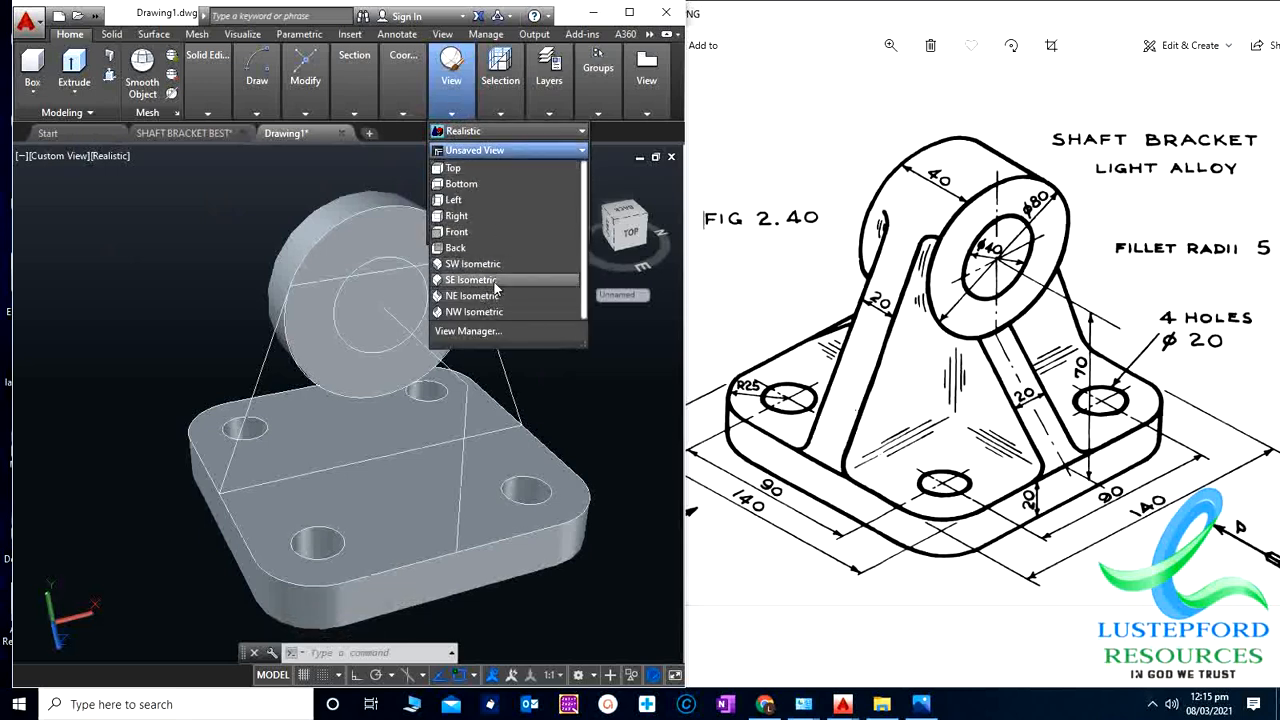
pyautogui.click(494, 282)
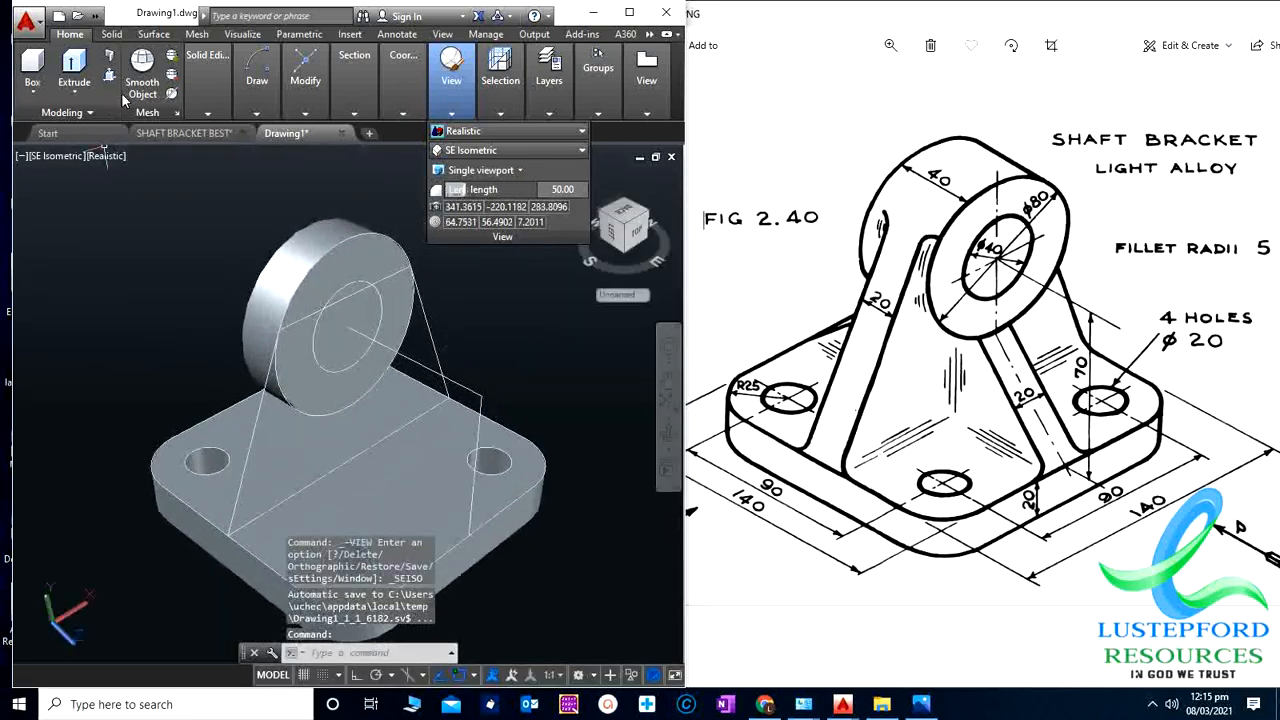
# Step: Extrude the closed web polyline 10 backward, toward the rear of the boss, as a solid
pyautogui.click(74, 70)
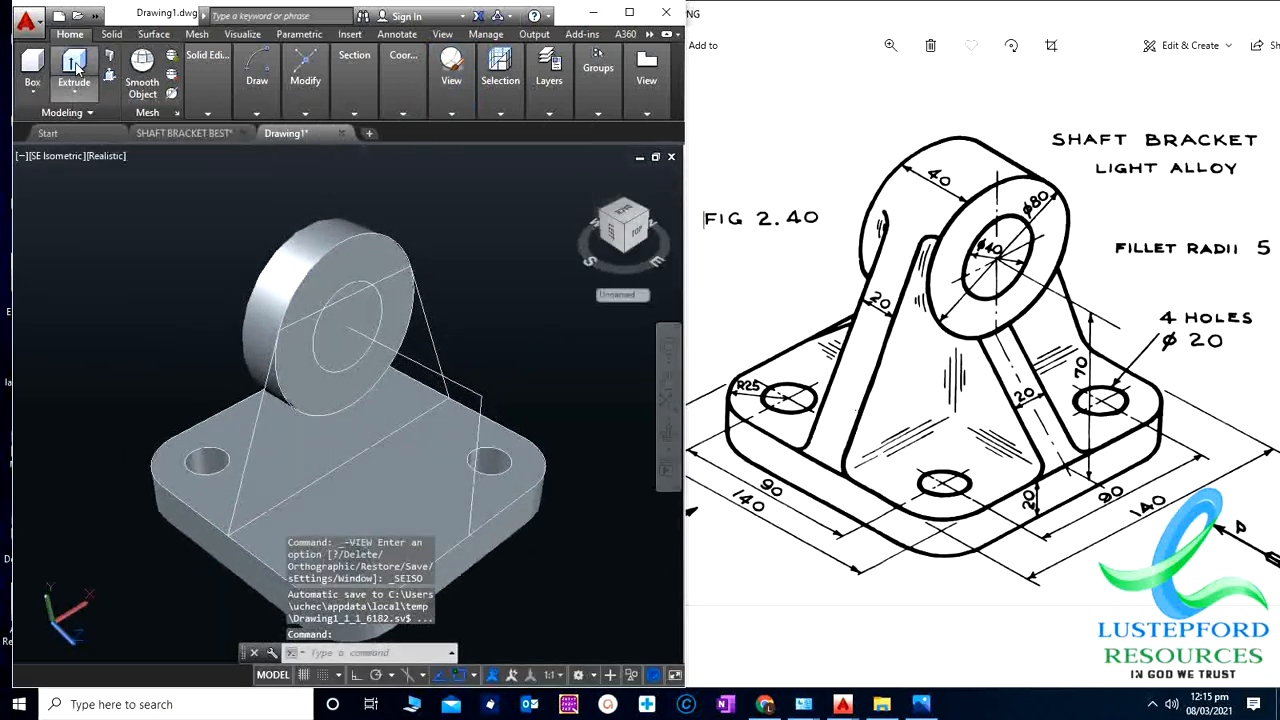
pyautogui.click(256, 421)
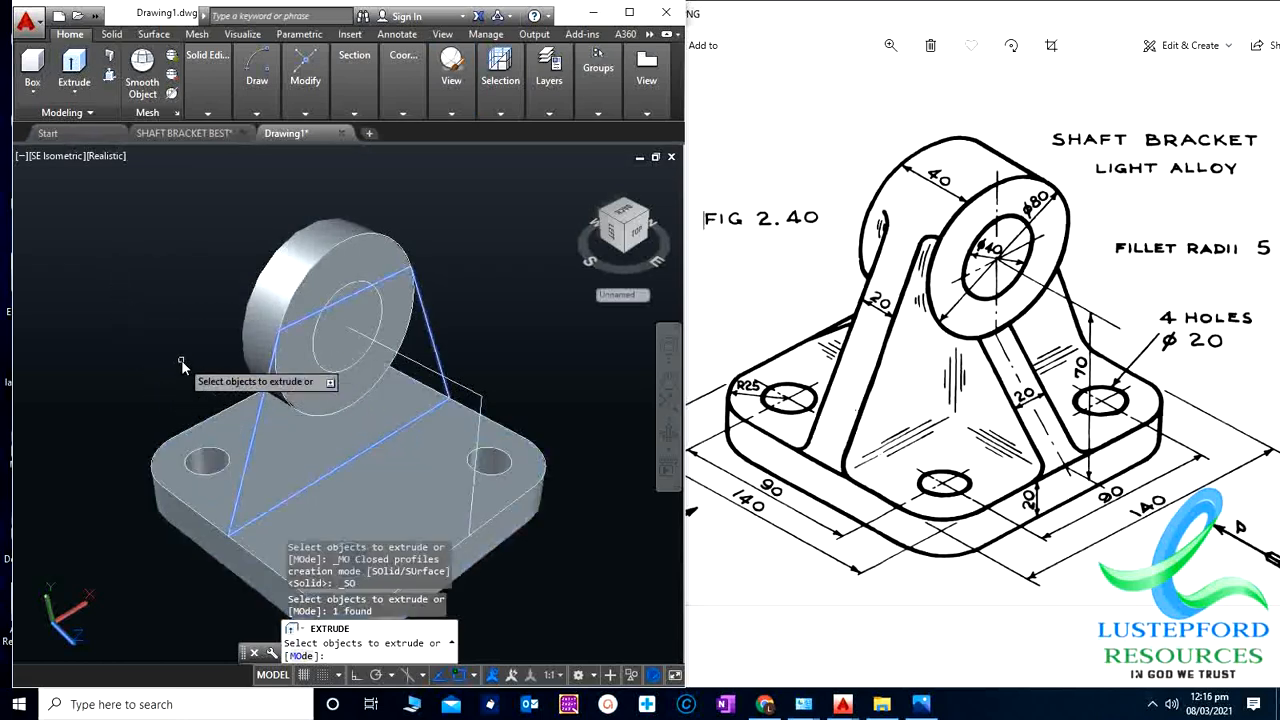
pyautogui.press('Return')
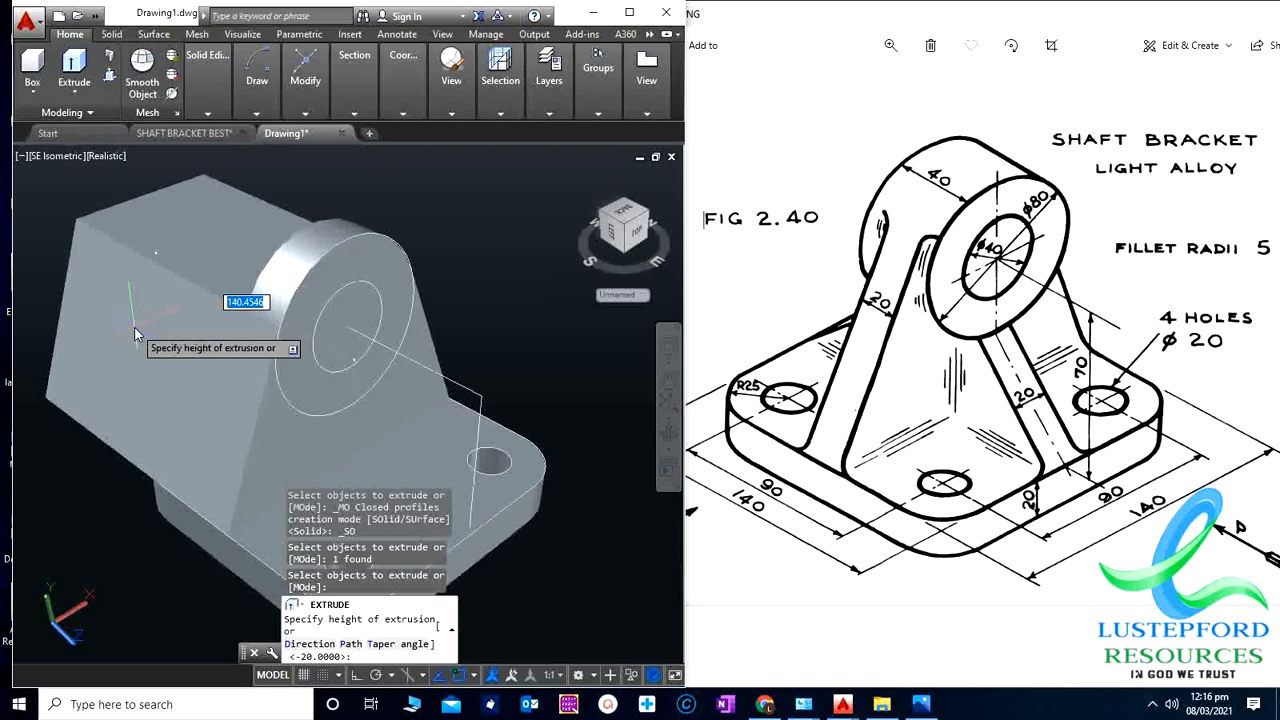
pyautogui.write('10')
pyautogui.press('Return')
pyautogui.press('Escape')
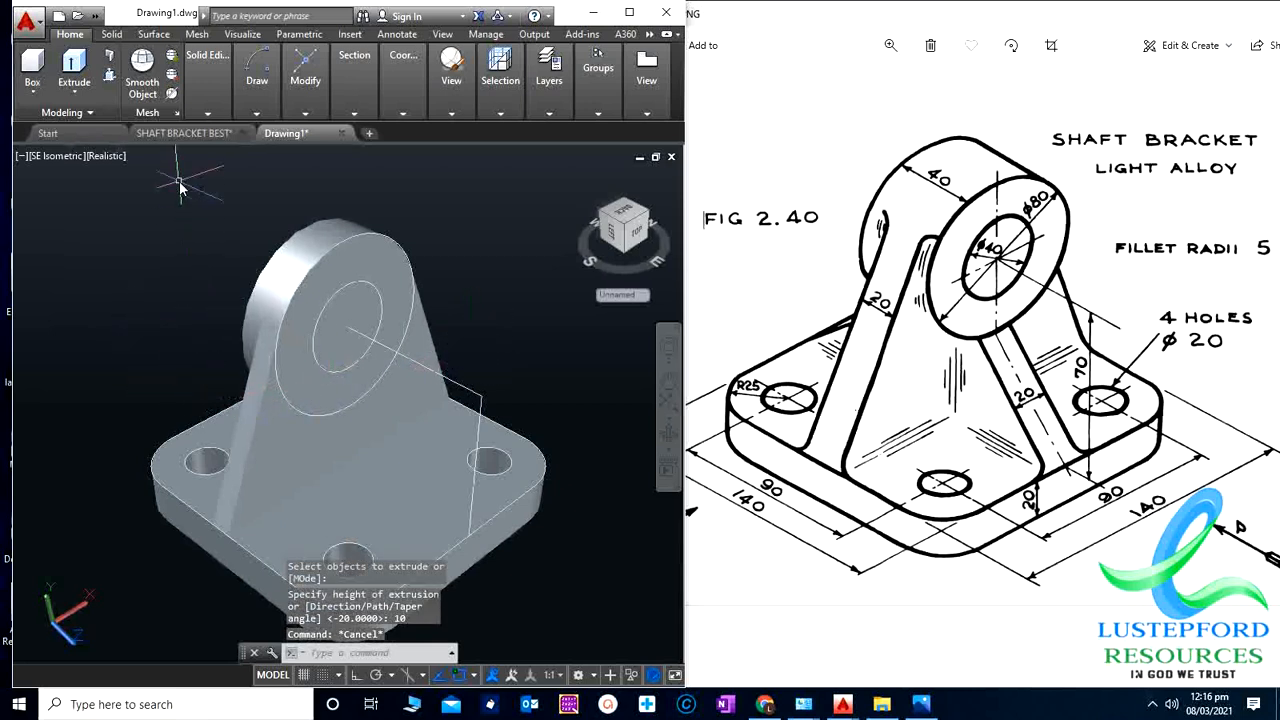
# Step: Union the shaft boss and the tapered web into one solid and clear the selection
pyautogui.click(200, 111)
pyautogui.click(195, 133)
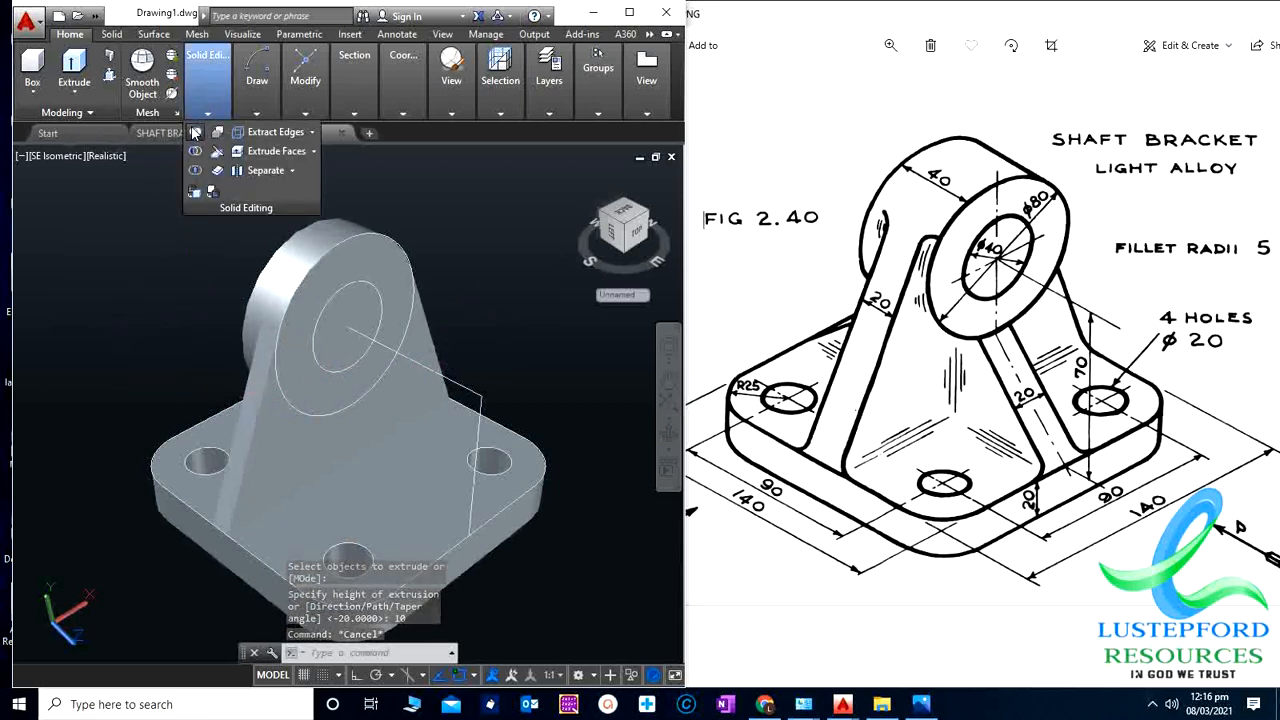
pyautogui.click(294, 297)
pyautogui.click(258, 440)
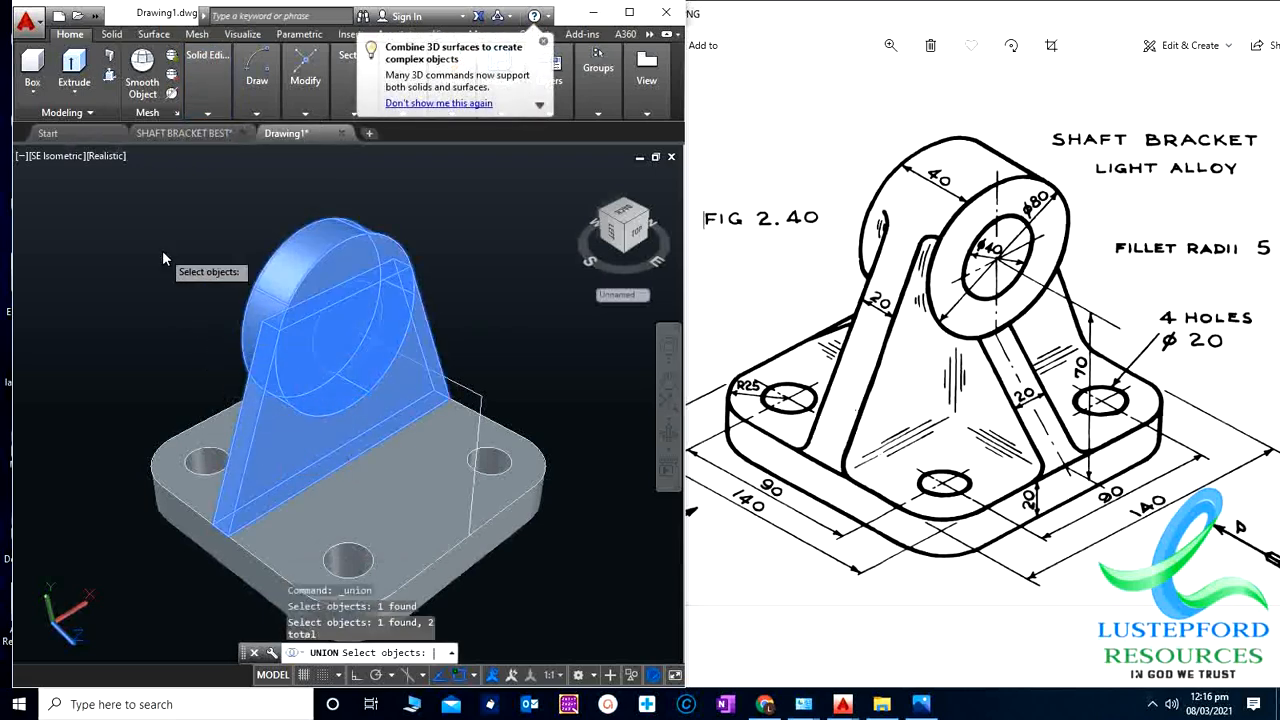
pyautogui.press('Return')
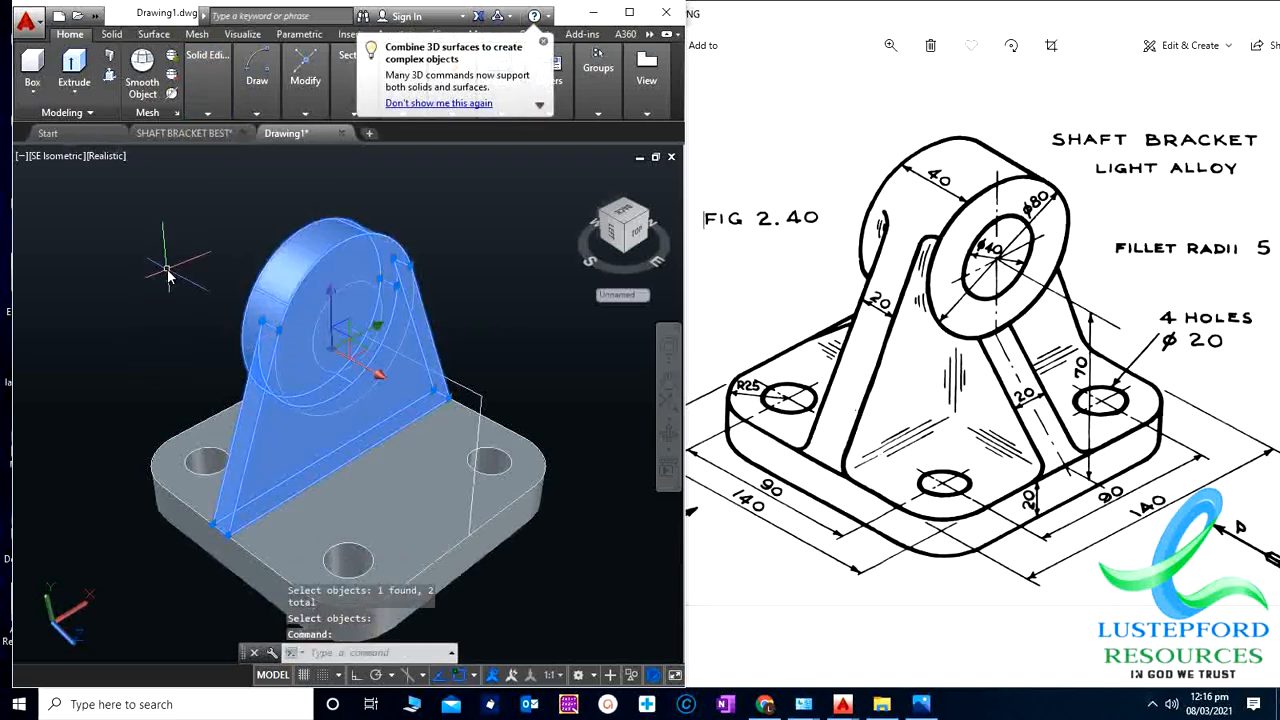
pyautogui.press('Escape')
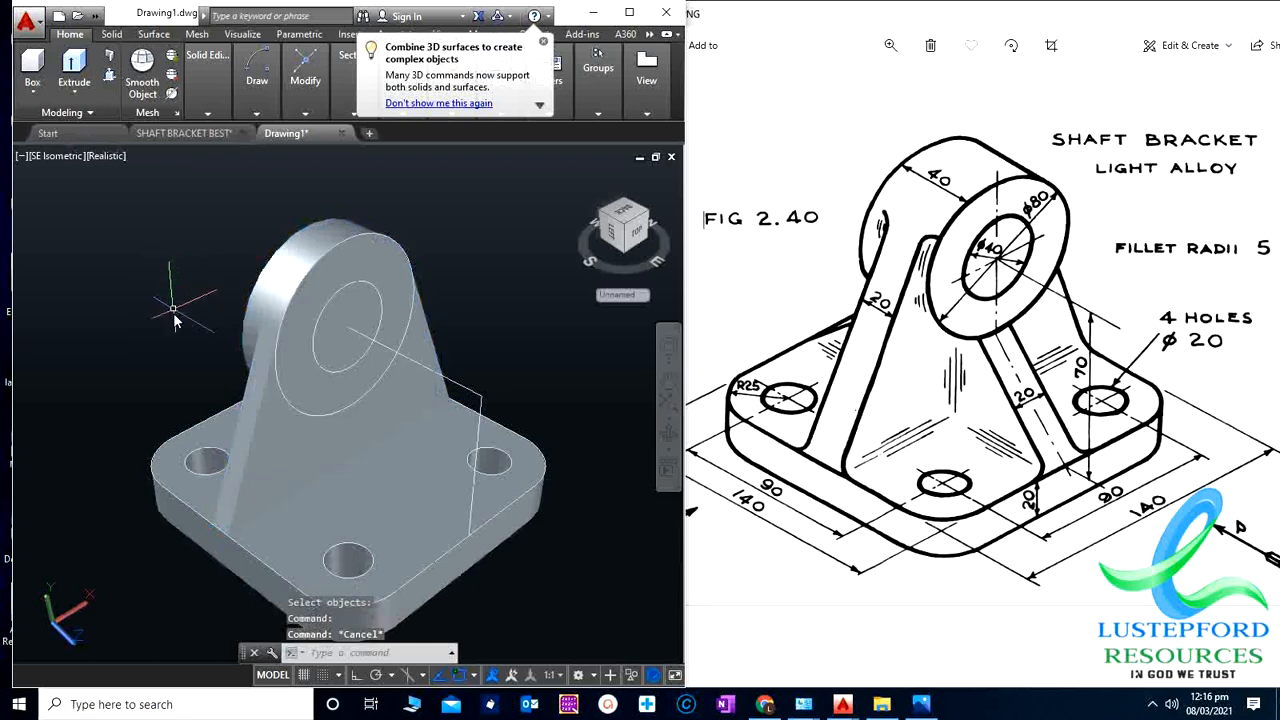
# Step: Presspull the 40 diameter circle 20 backward through the boss to cut the shaft hole
pyautogui.click(110, 79)
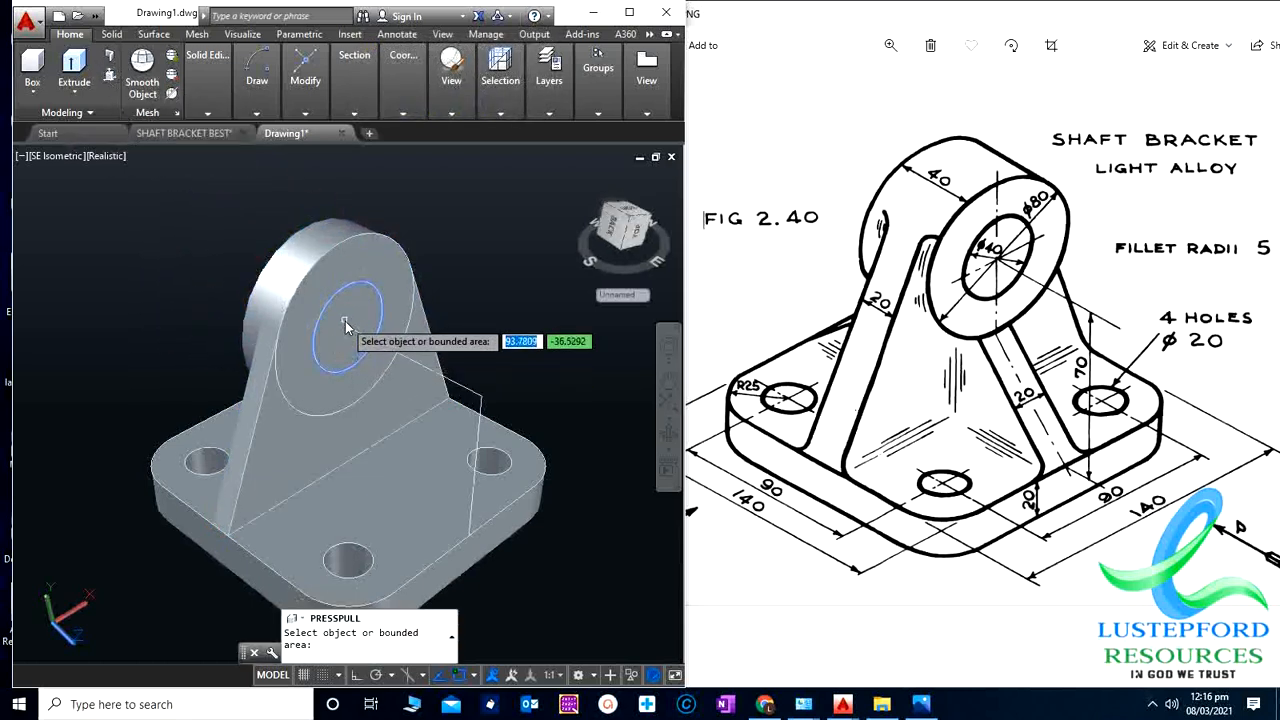
pyautogui.click(345, 320)
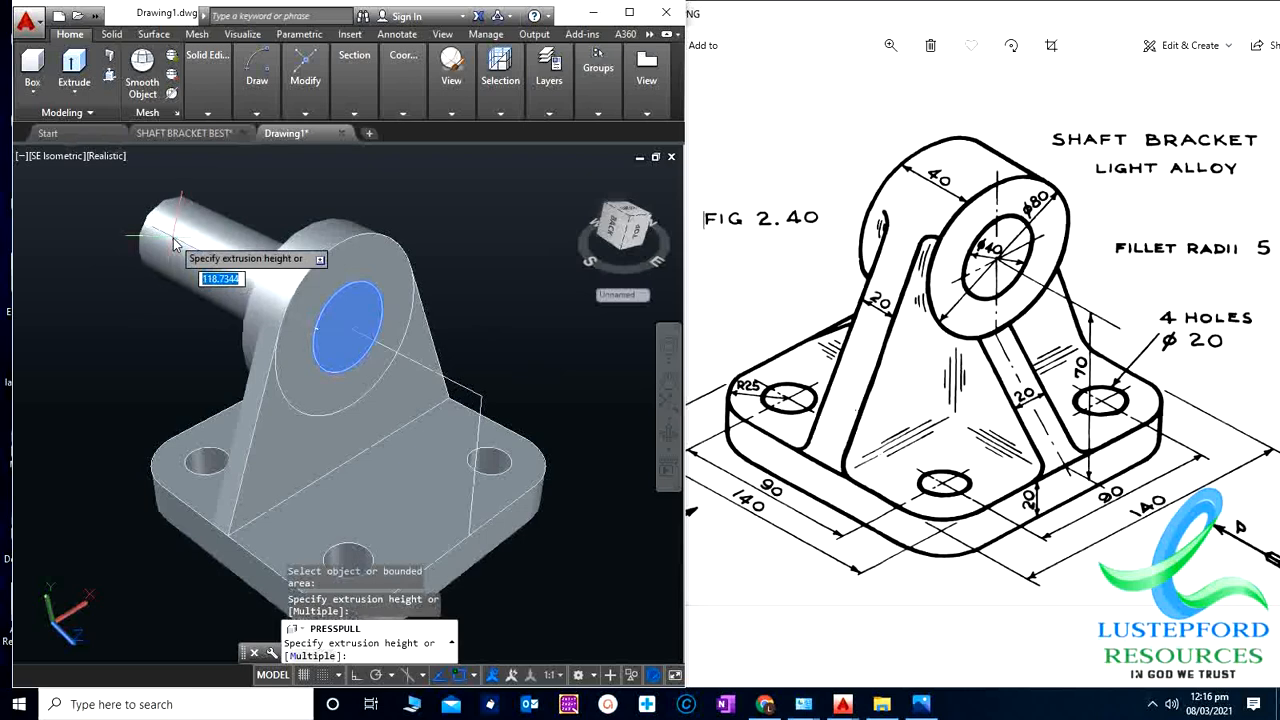
pyautogui.write('-40')
pyautogui.press('Return')
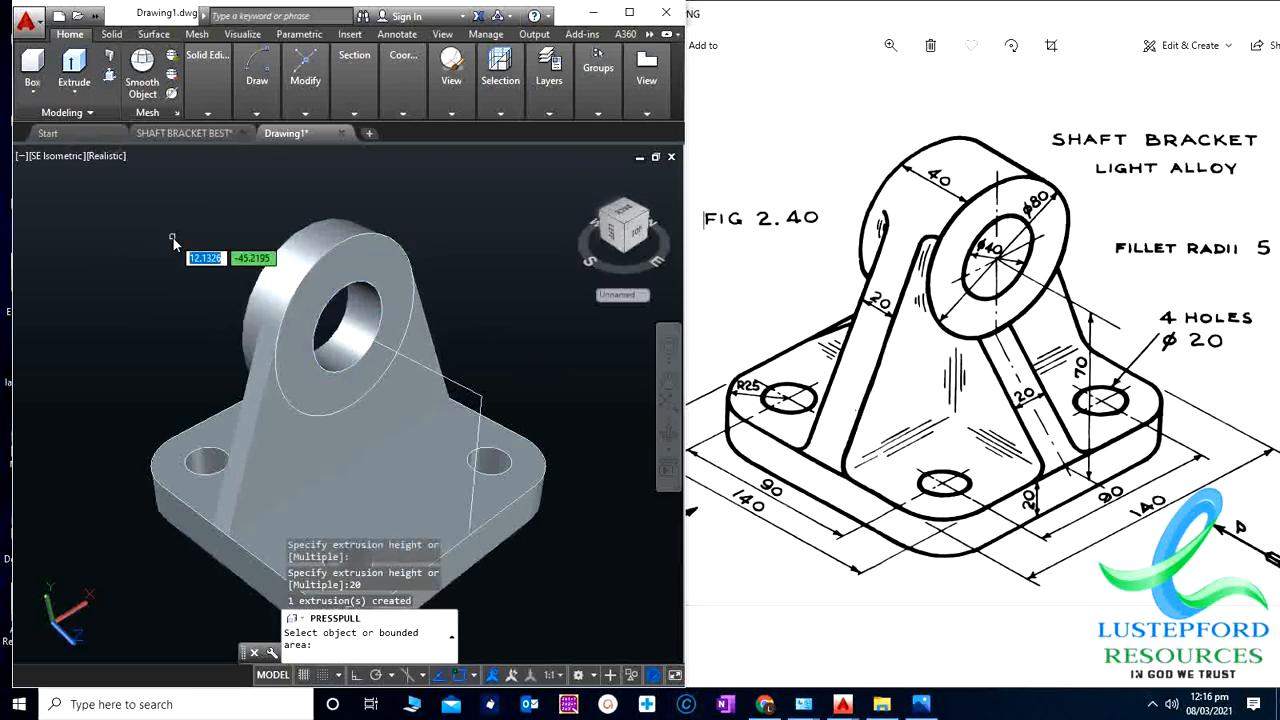
pyautogui.press('Escape')
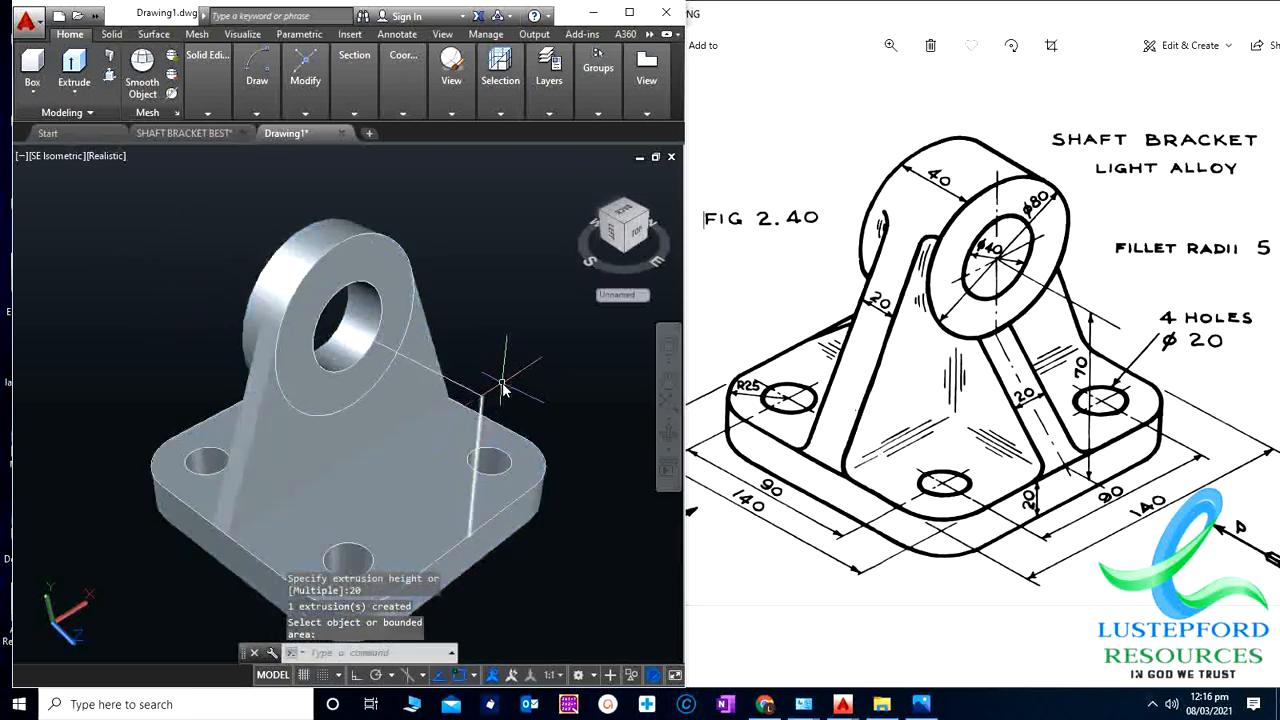
# Step: Delete the leftover construction lines running from the plate's edge up to the center of the shaft hole
pyautogui.scroll(2, 500, 390)
pyautogui.click(621, 348)
pyautogui.click(571, 404)
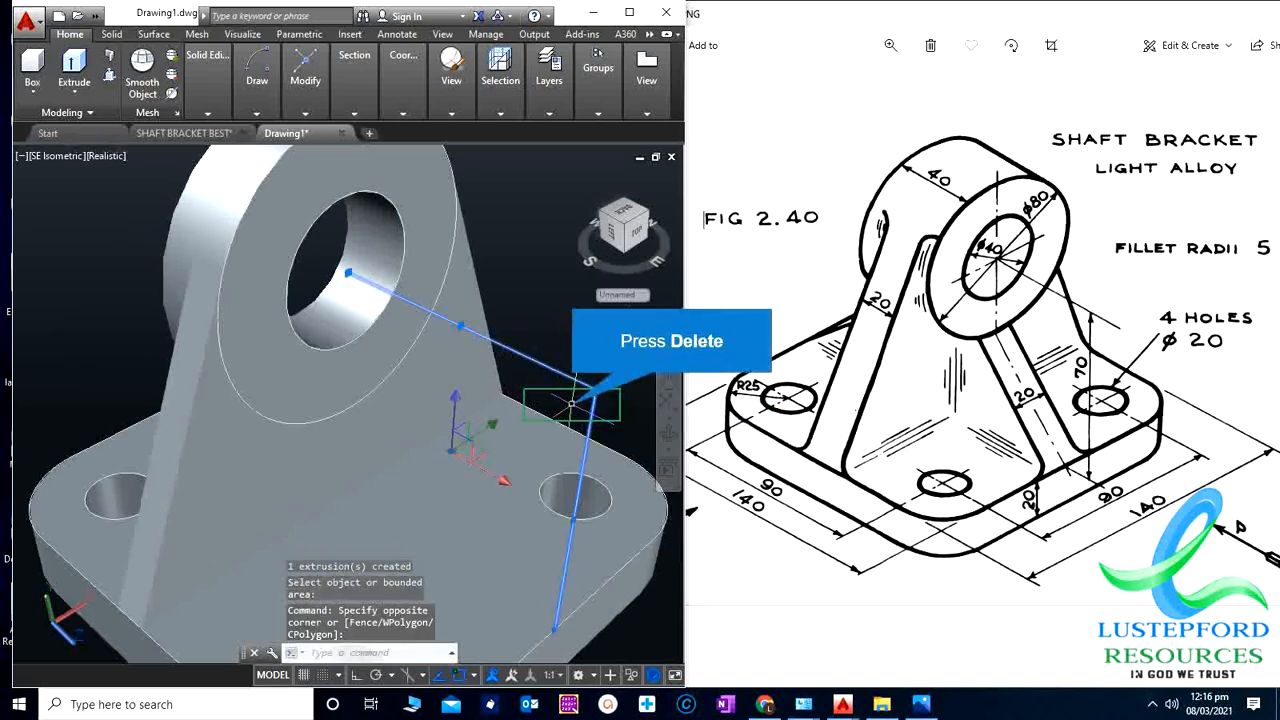
pyautogui.press('Delete')
pyautogui.scroll(-5, 500, 480)
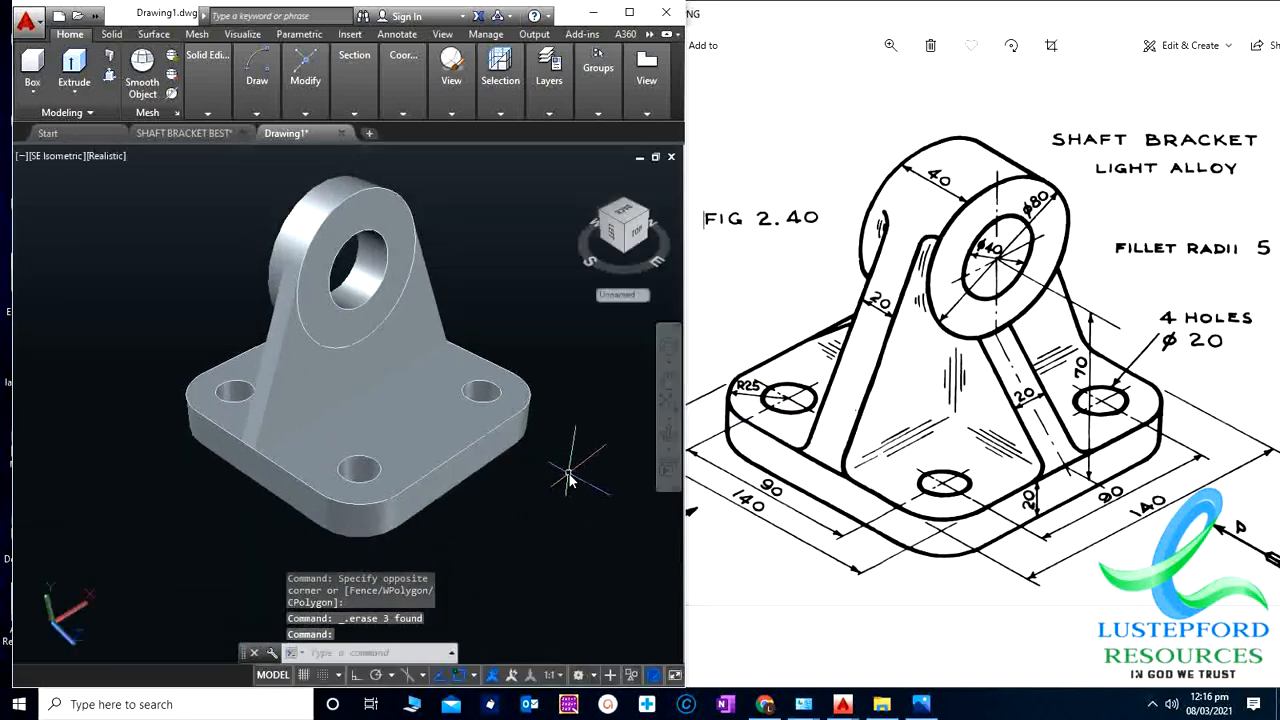
pyautogui.moveTo(562, 453); pyautogui.dragTo(553, 455, button='middle')
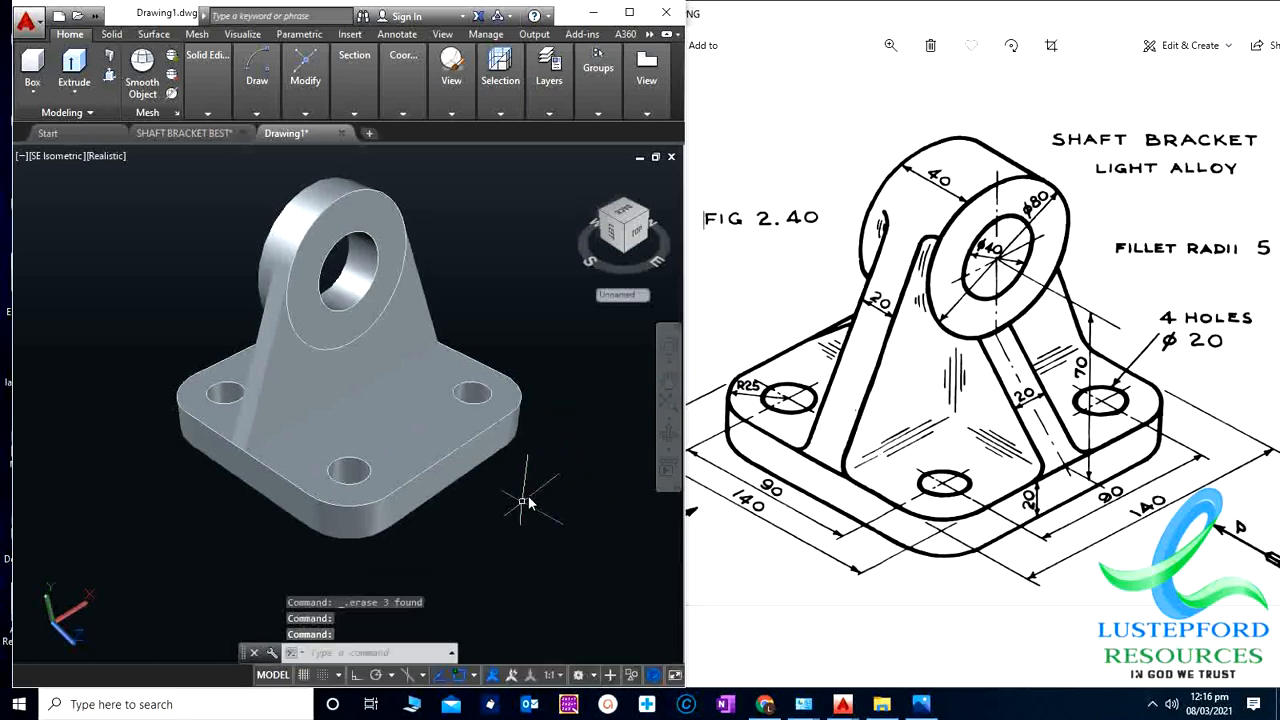
pyautogui.moveTo(473, 277); pyautogui.dragTo(490, 328, button='middle')
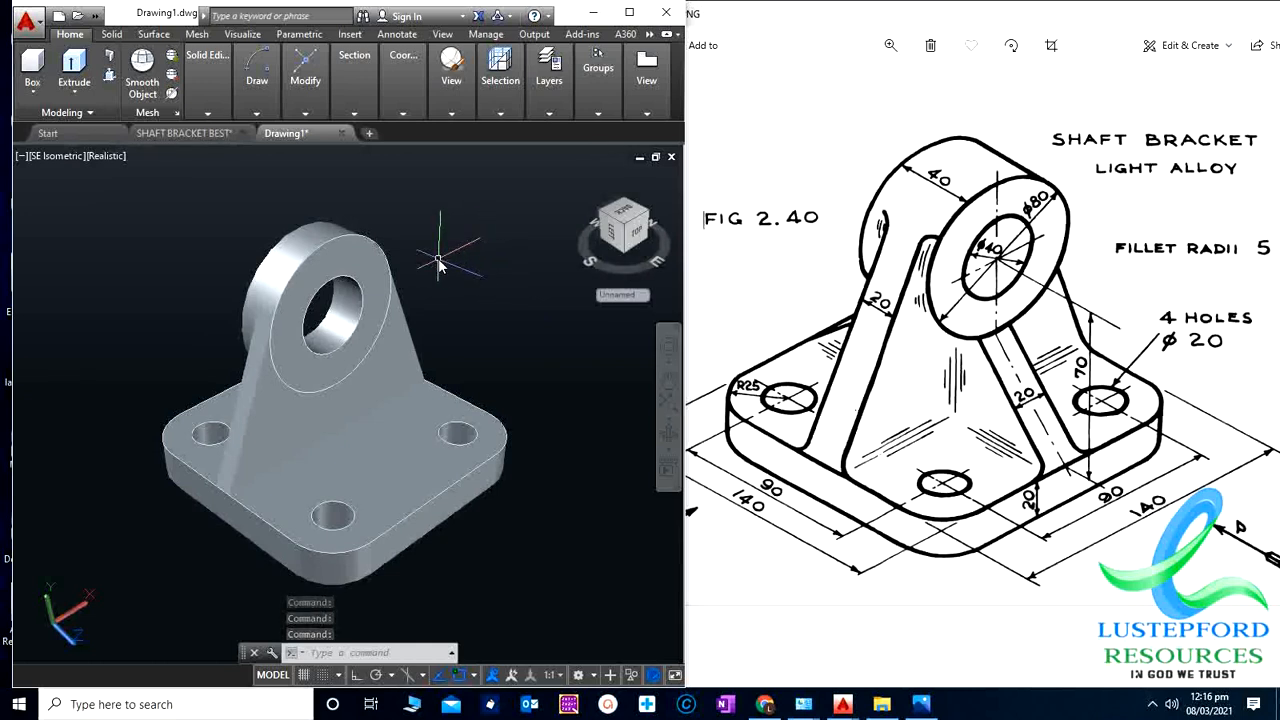
# Step: Mirror the boss-and-web half with 3D Mirror across the XY plane through the web's lower front corner on the plate, keeping the source object
pyautogui.click(395, 300)
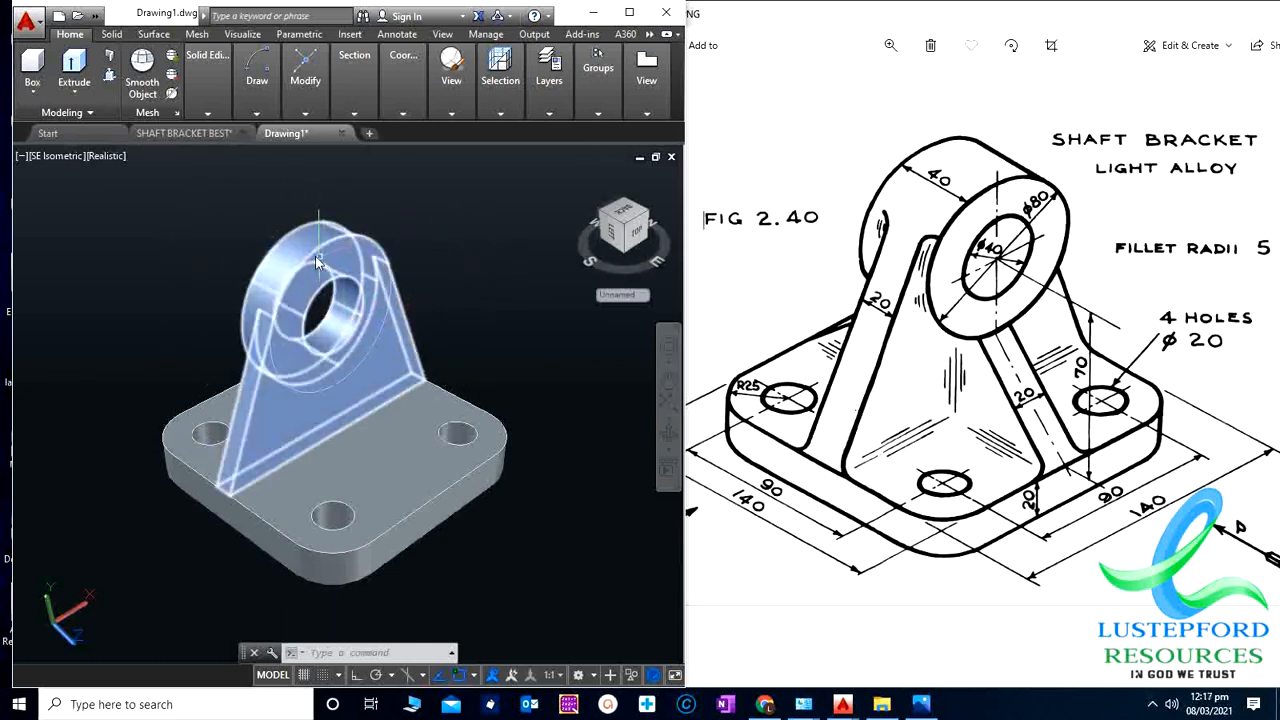
pyautogui.press('Escape')
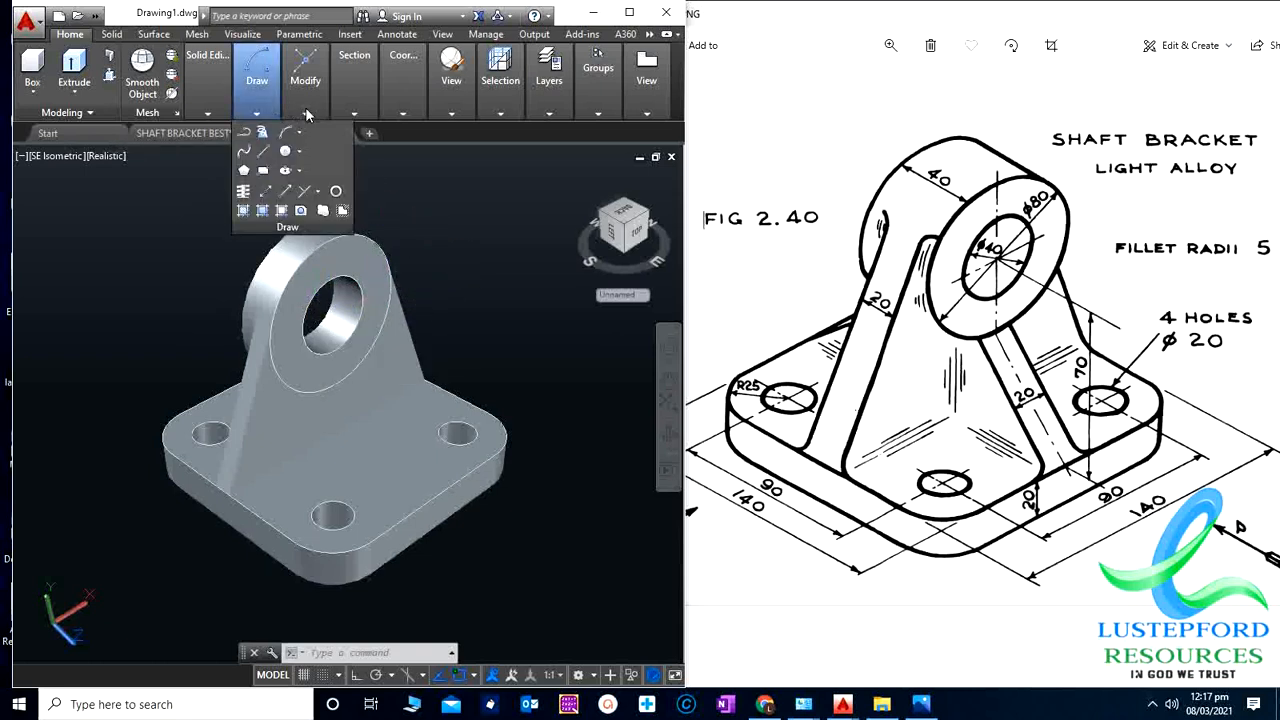
pyautogui.moveTo(308, 113)
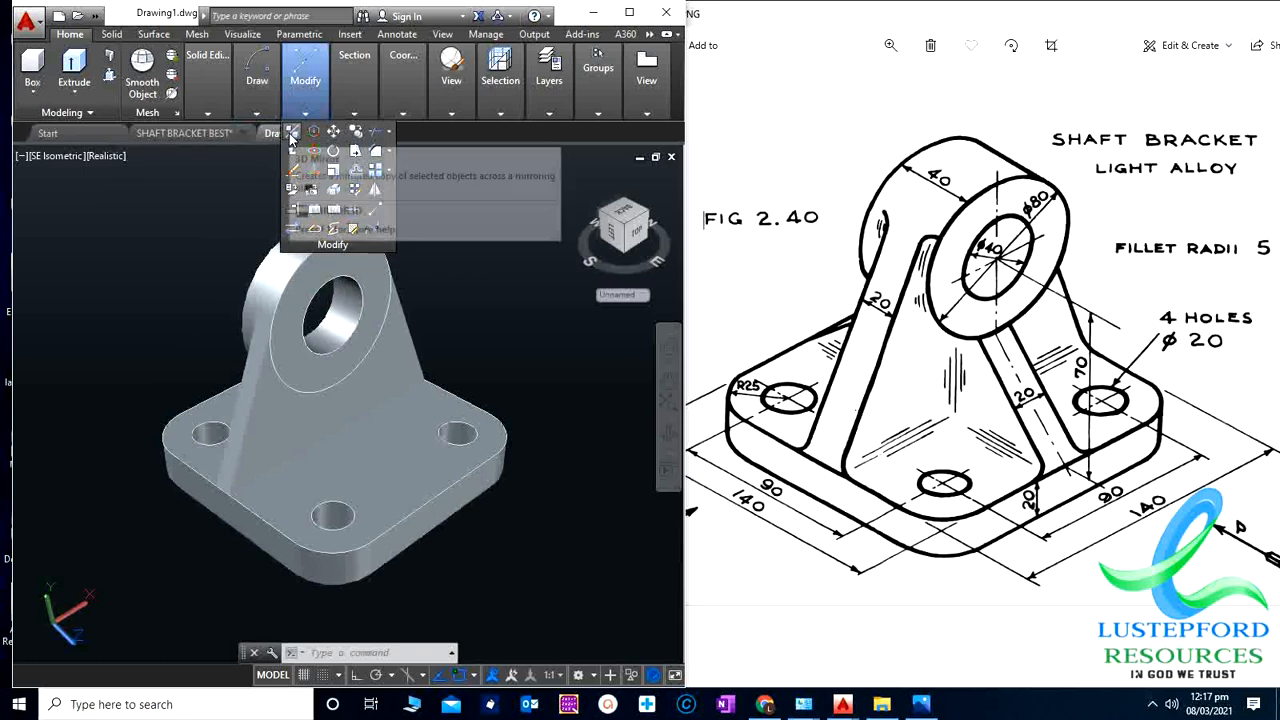
pyautogui.click(292, 134)
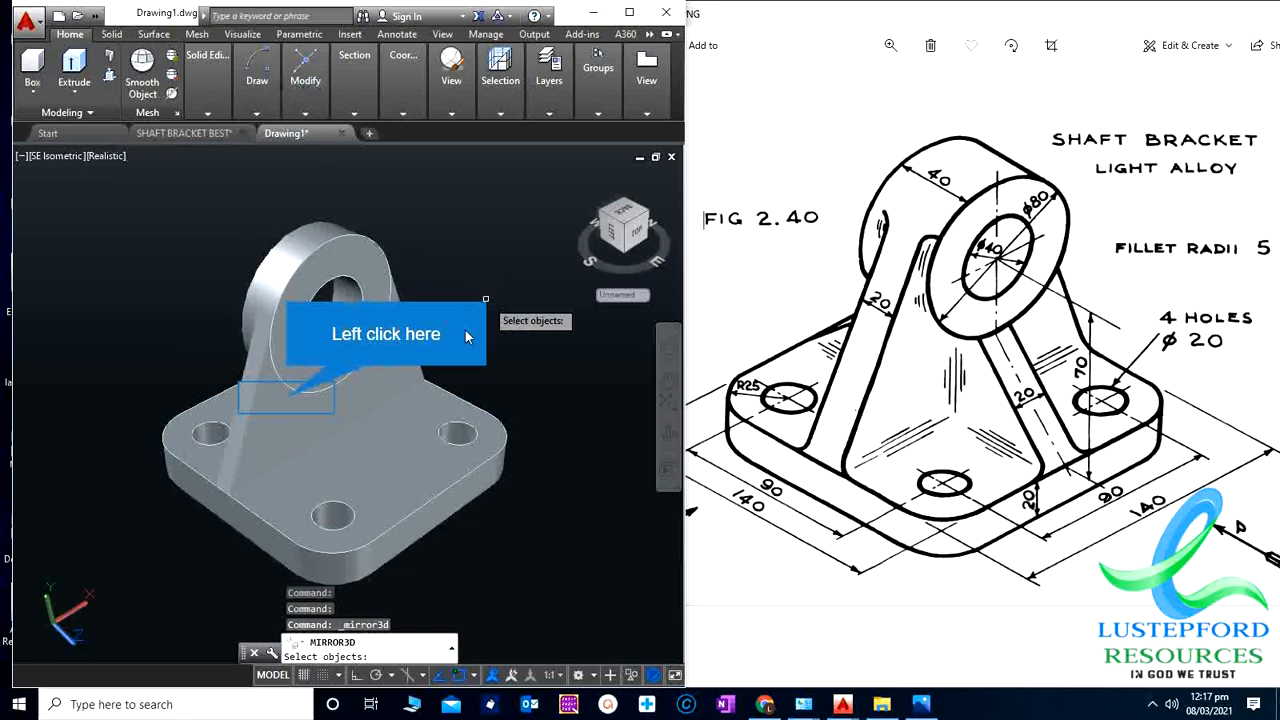
pyautogui.click(318, 376)
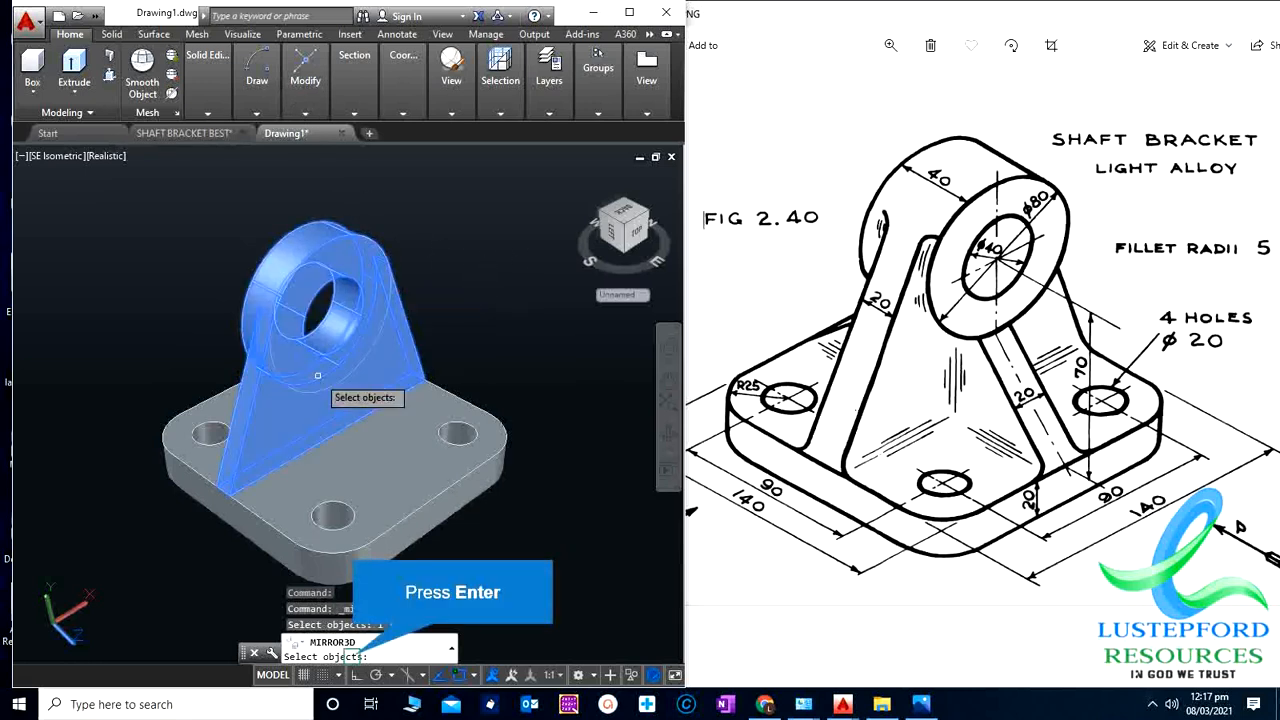
pyautogui.press('Return')
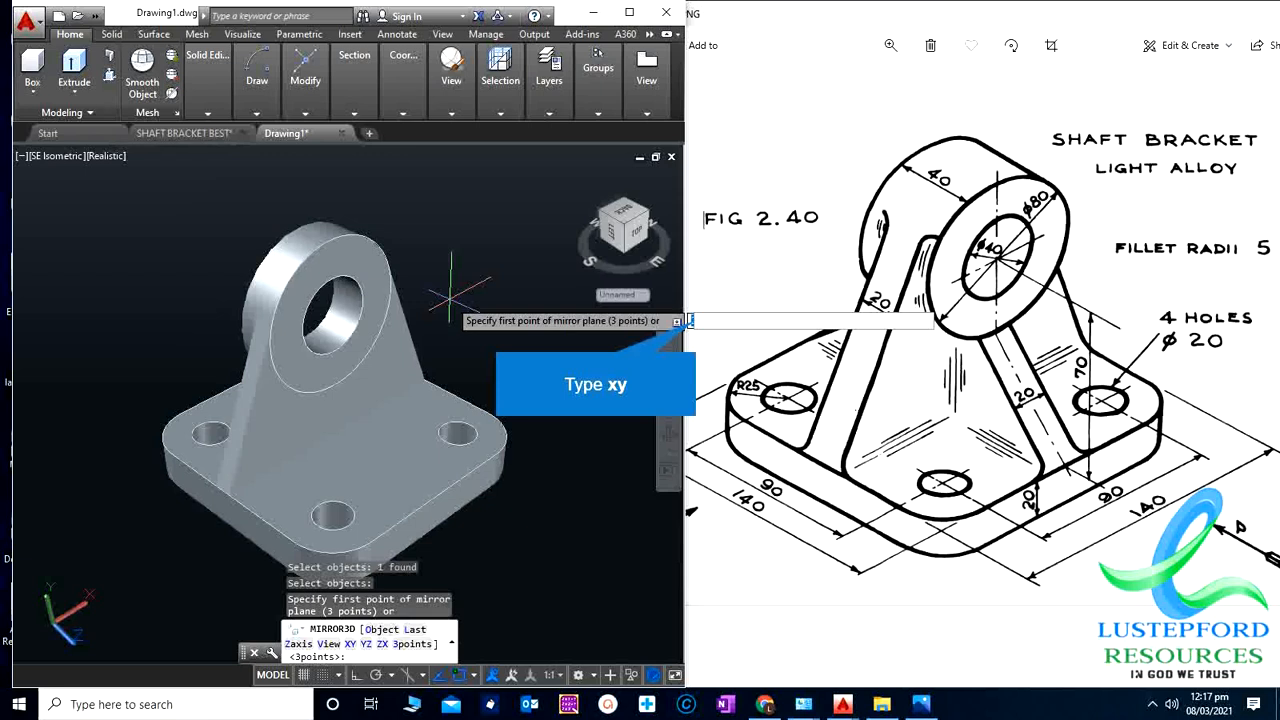
pyautogui.write('Xy')
pyautogui.press('Return')
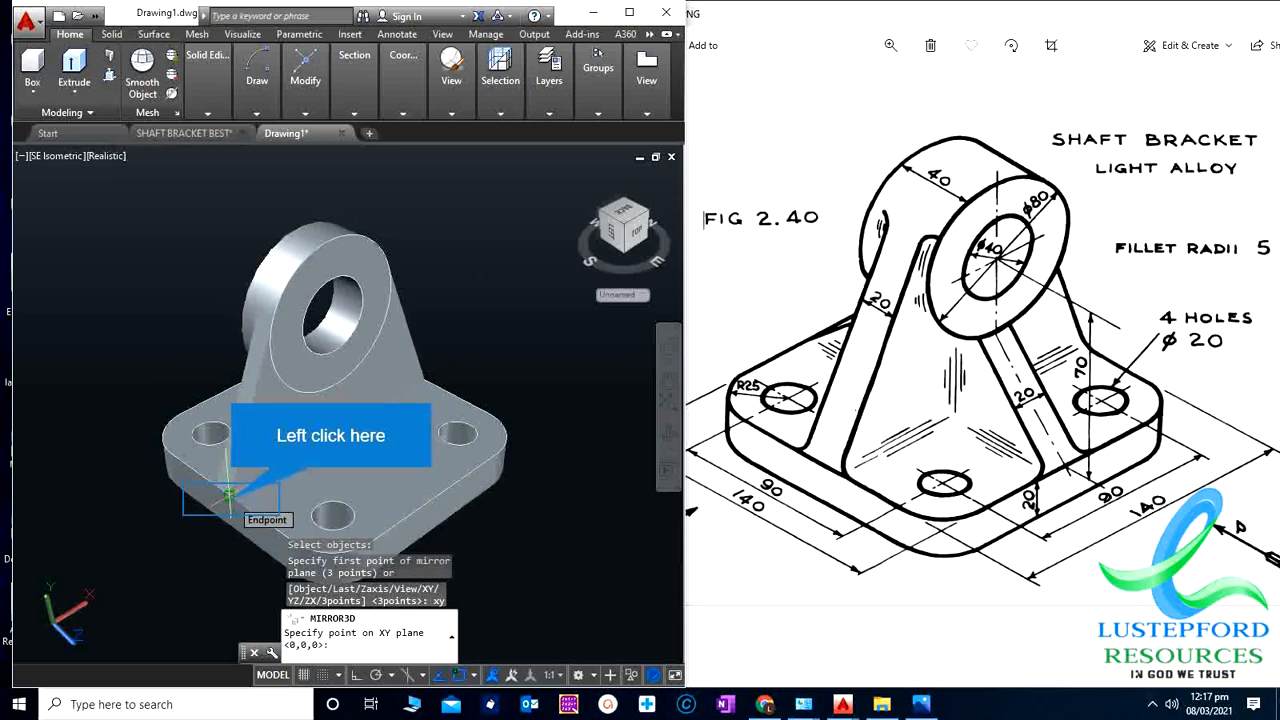
pyautogui.click(229, 494)
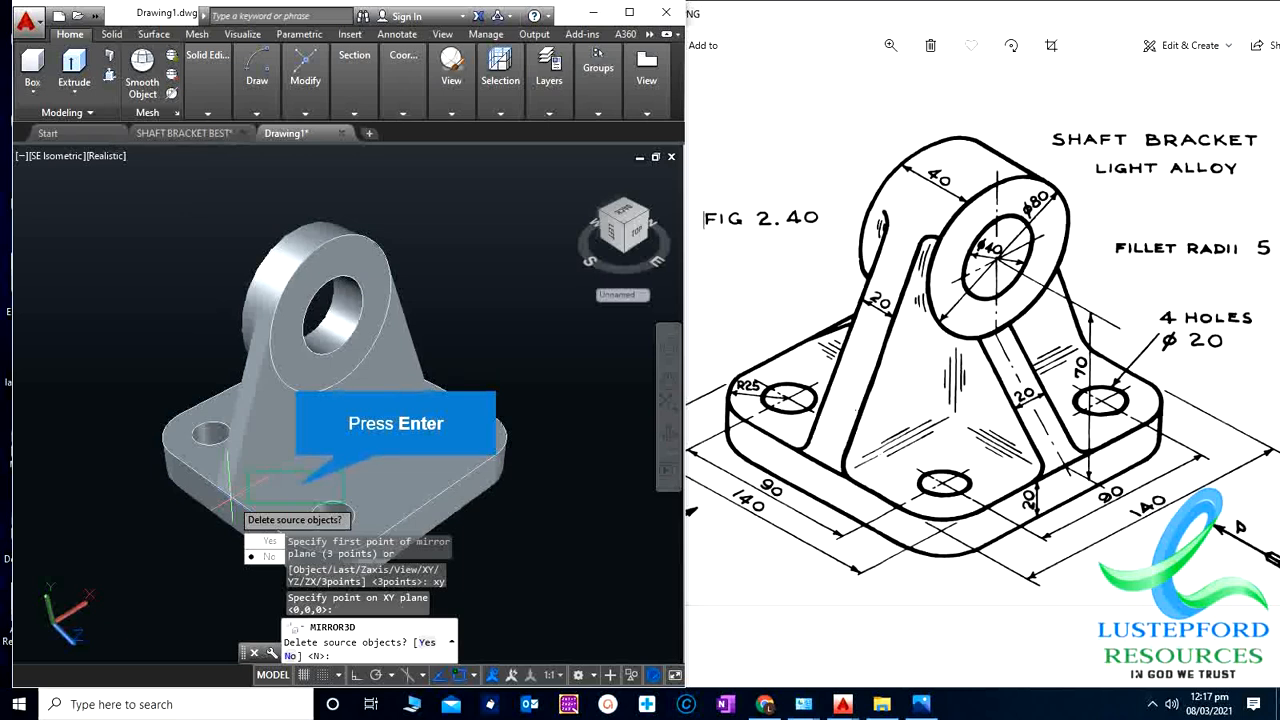
pyautogui.press('Return')
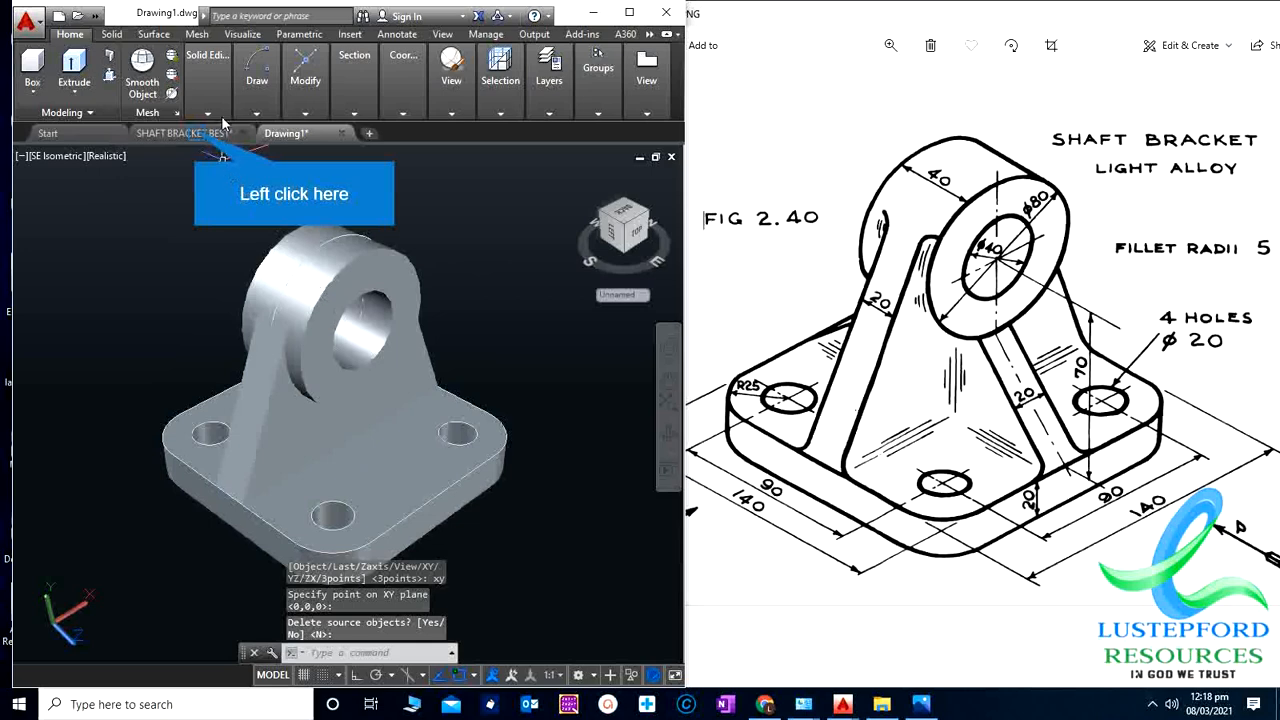
# Step: Union the two mirrored boss-and-web halves into one solid and clear the selection
pyautogui.click(207, 112)
pyautogui.click(195, 131)
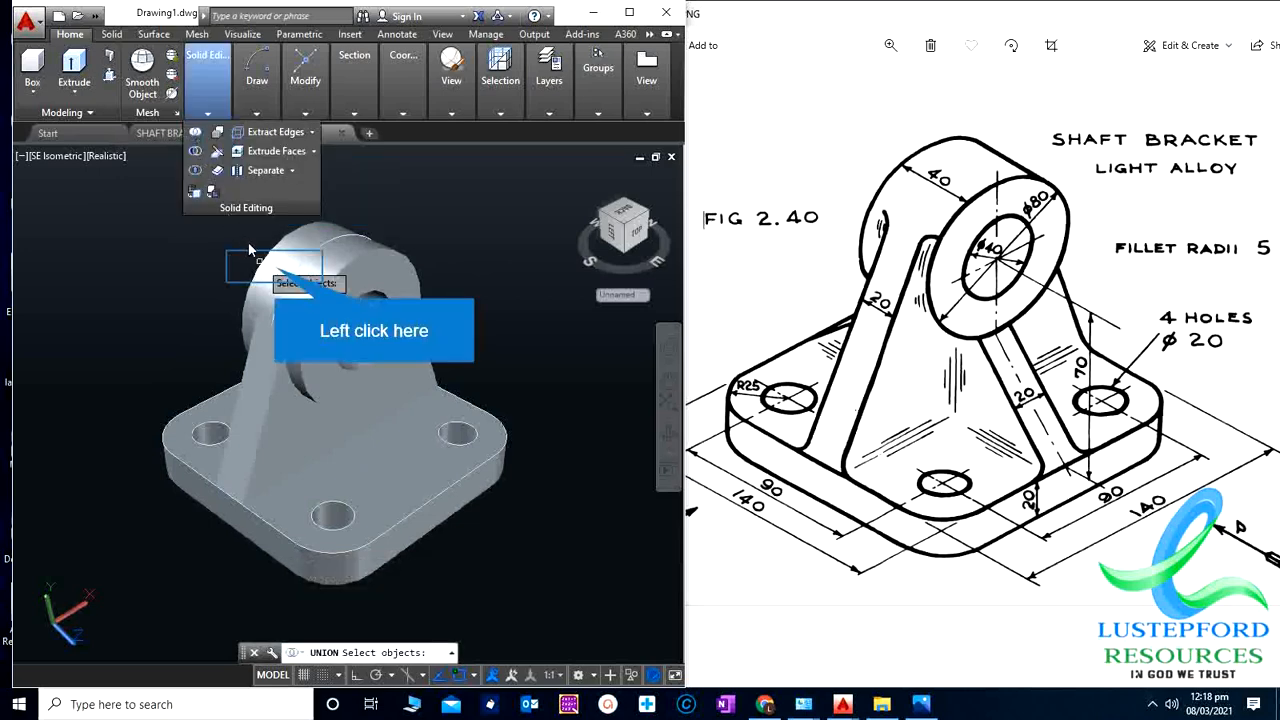
pyautogui.click(357, 263)
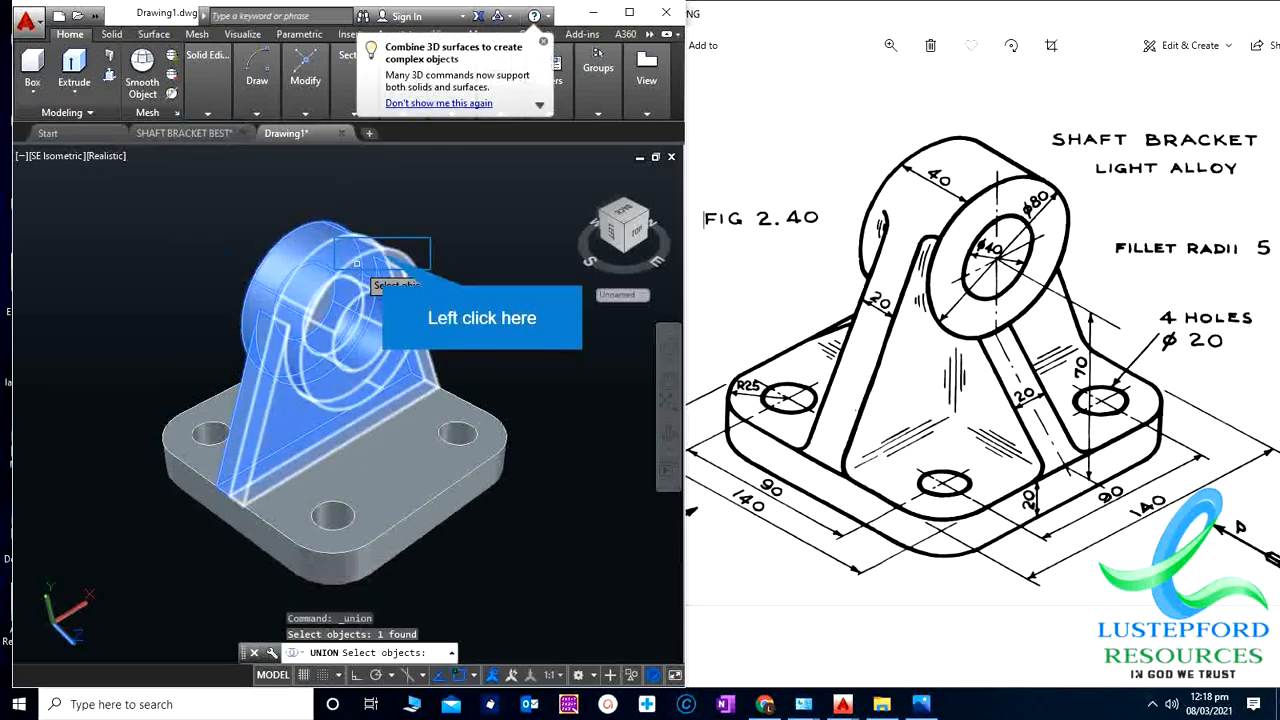
pyautogui.click(435, 322)
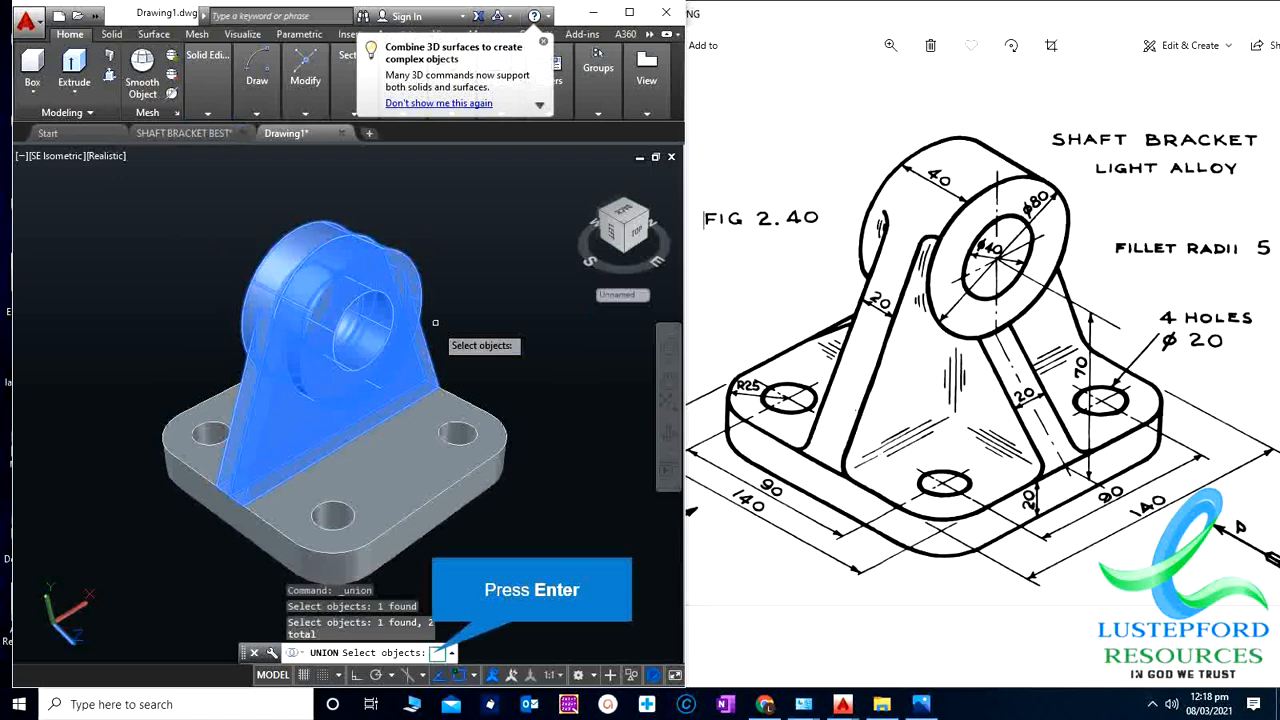
pyautogui.press('Return')
pyautogui.click(319, 263)
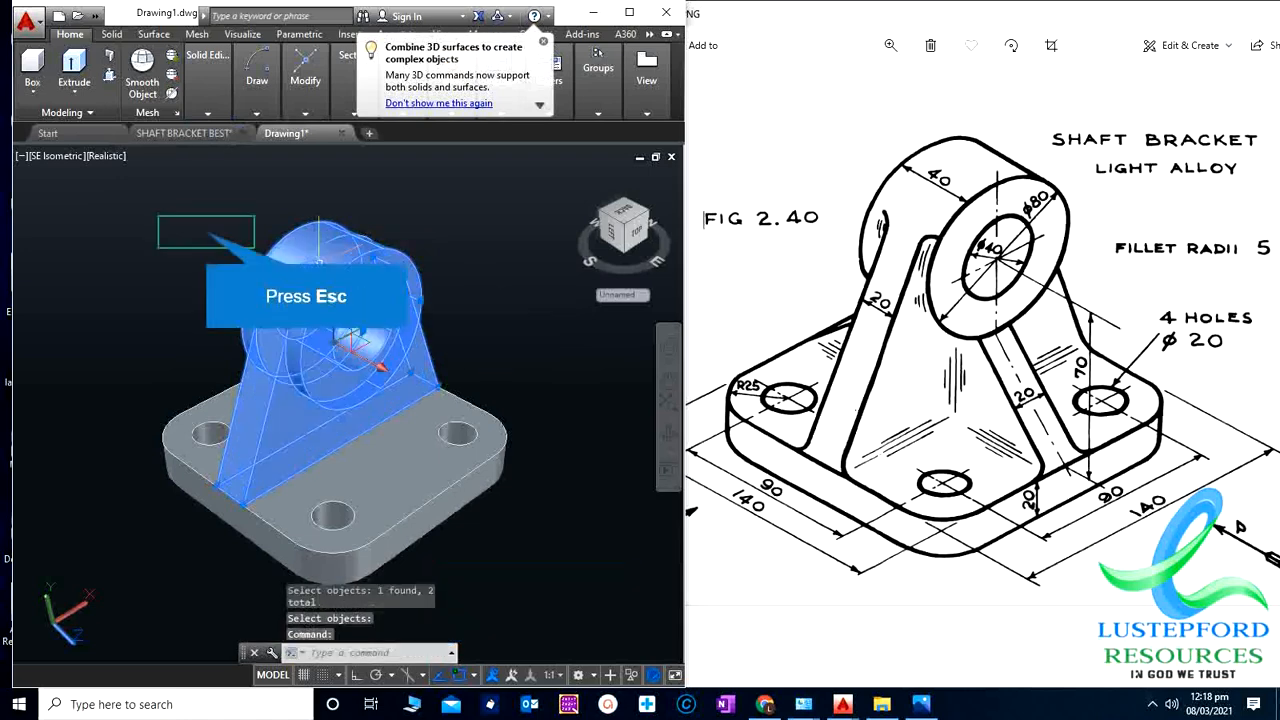
pyautogui.press('Escape')
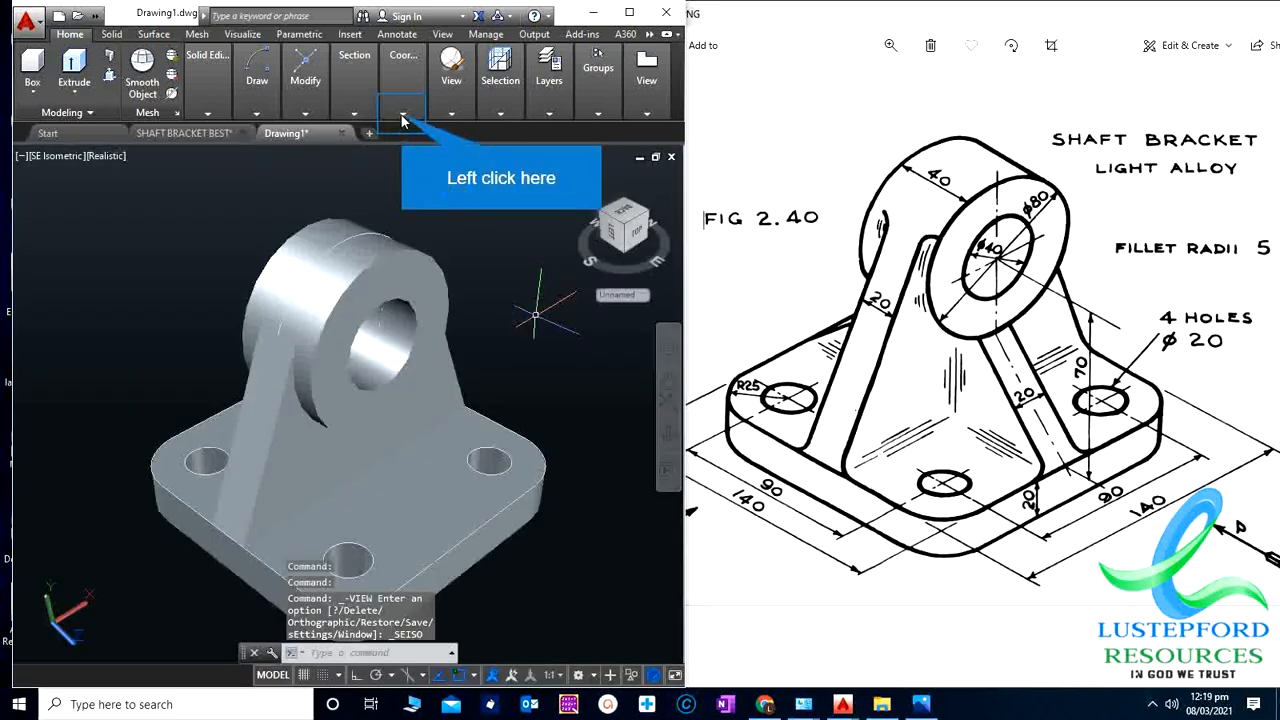
# Step: Set the UCS to Front and draw a closed rib polyline joining opposite plate edge midpoints to the lowest points of both boss faces
pyautogui.click(402, 113)
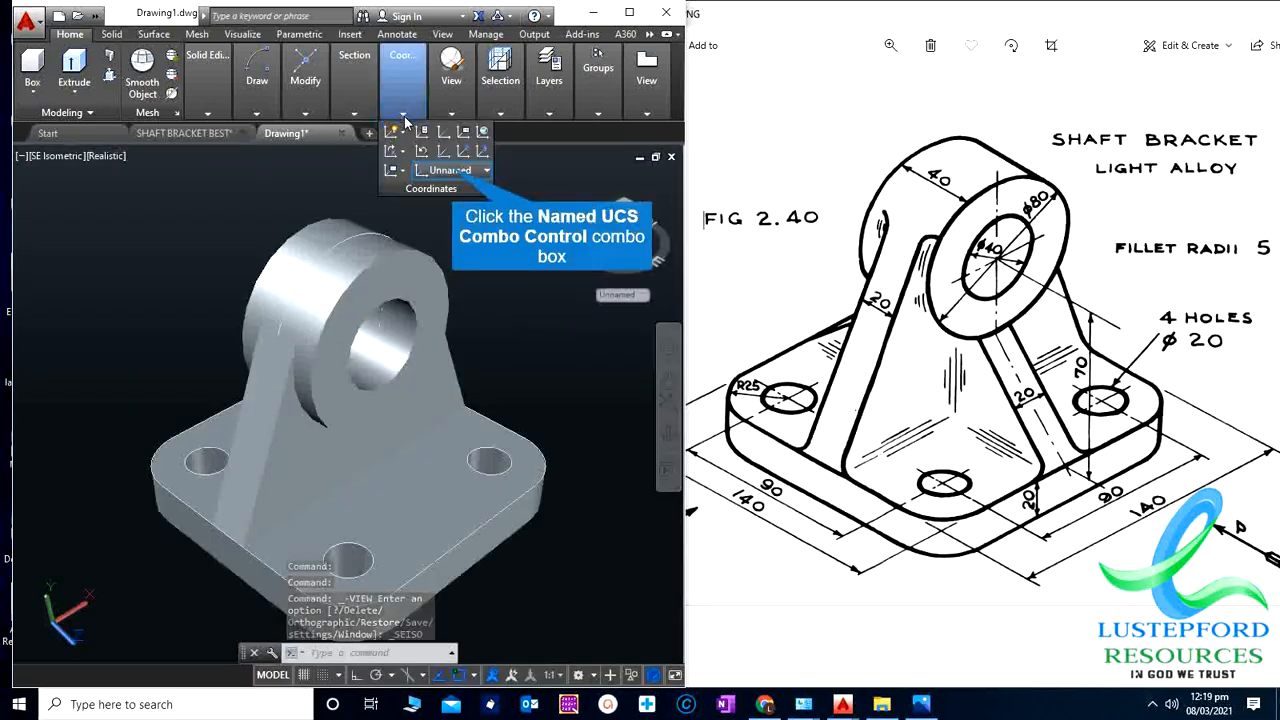
pyautogui.click(452, 170)
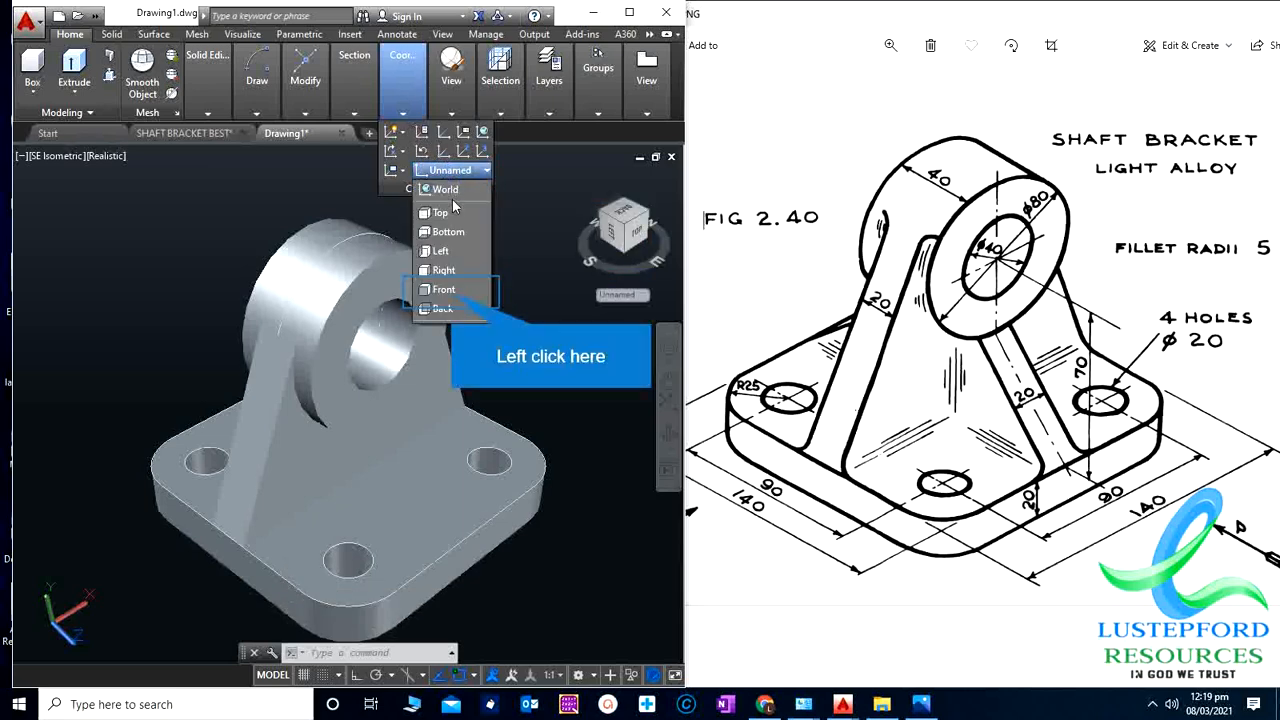
pyautogui.click(452, 289)
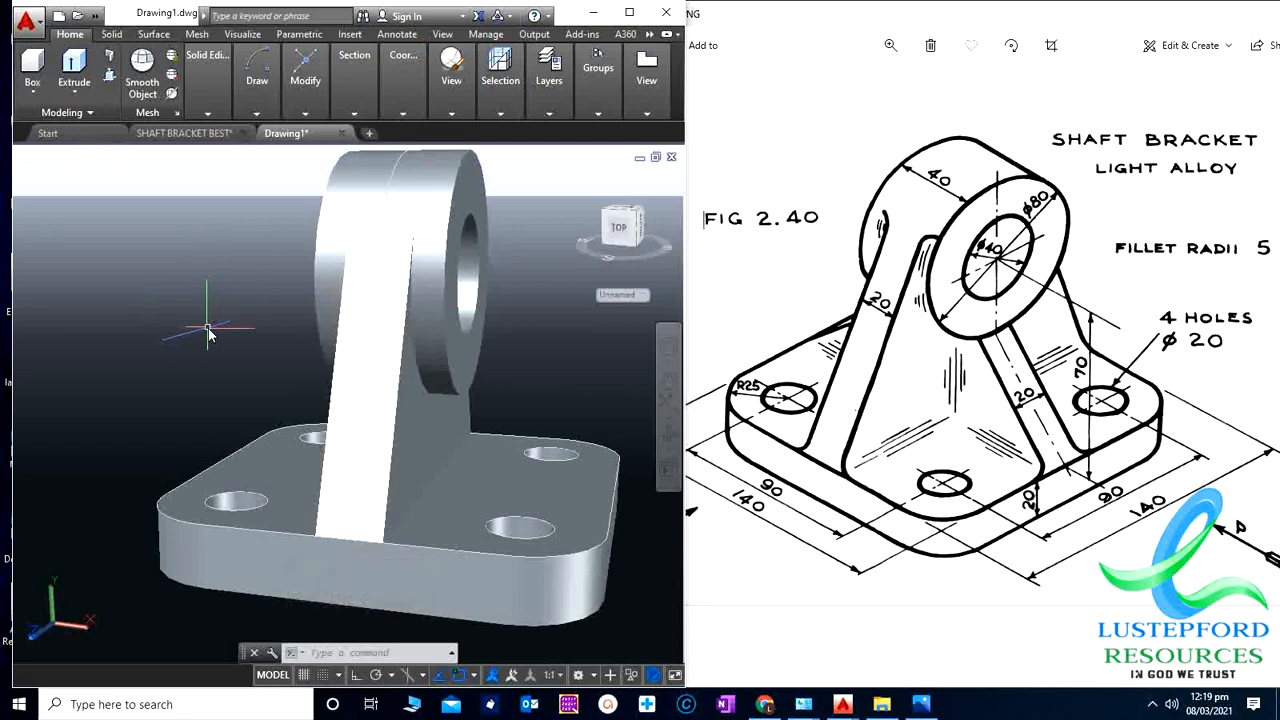
pyautogui.write('pl')
pyautogui.press('Return')
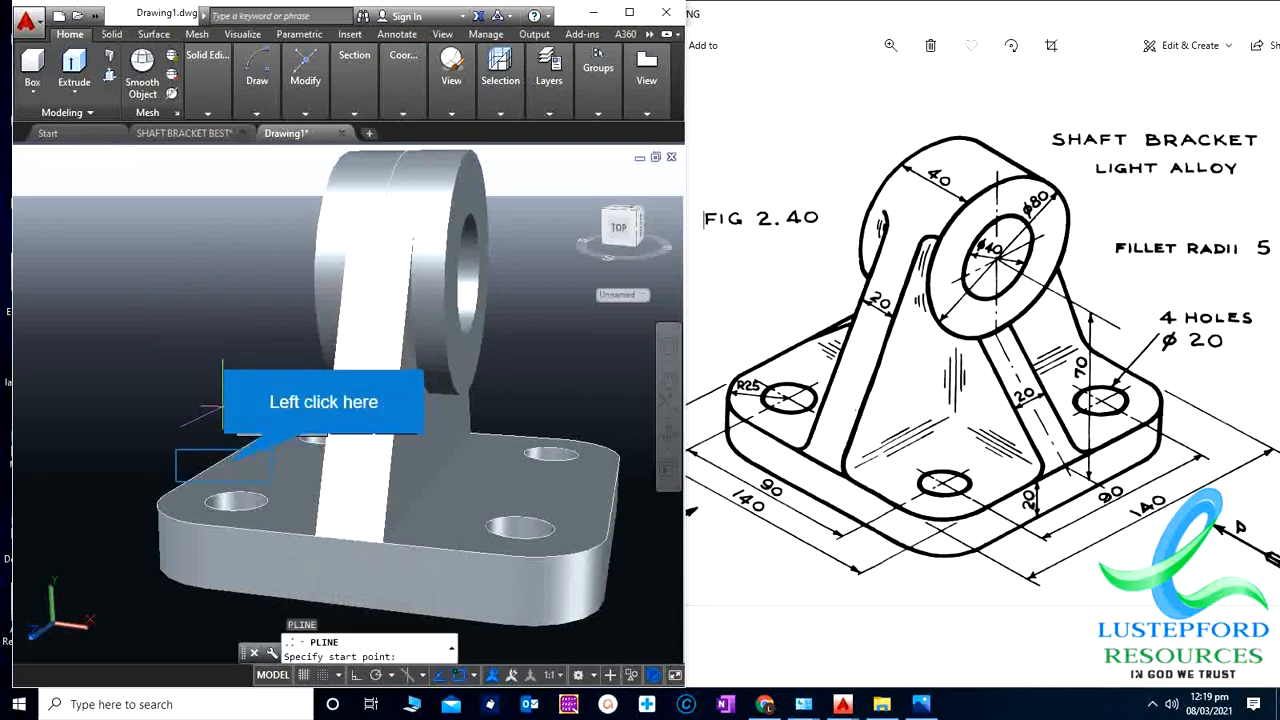
pyautogui.click(224, 462)
pyautogui.click(616, 482)
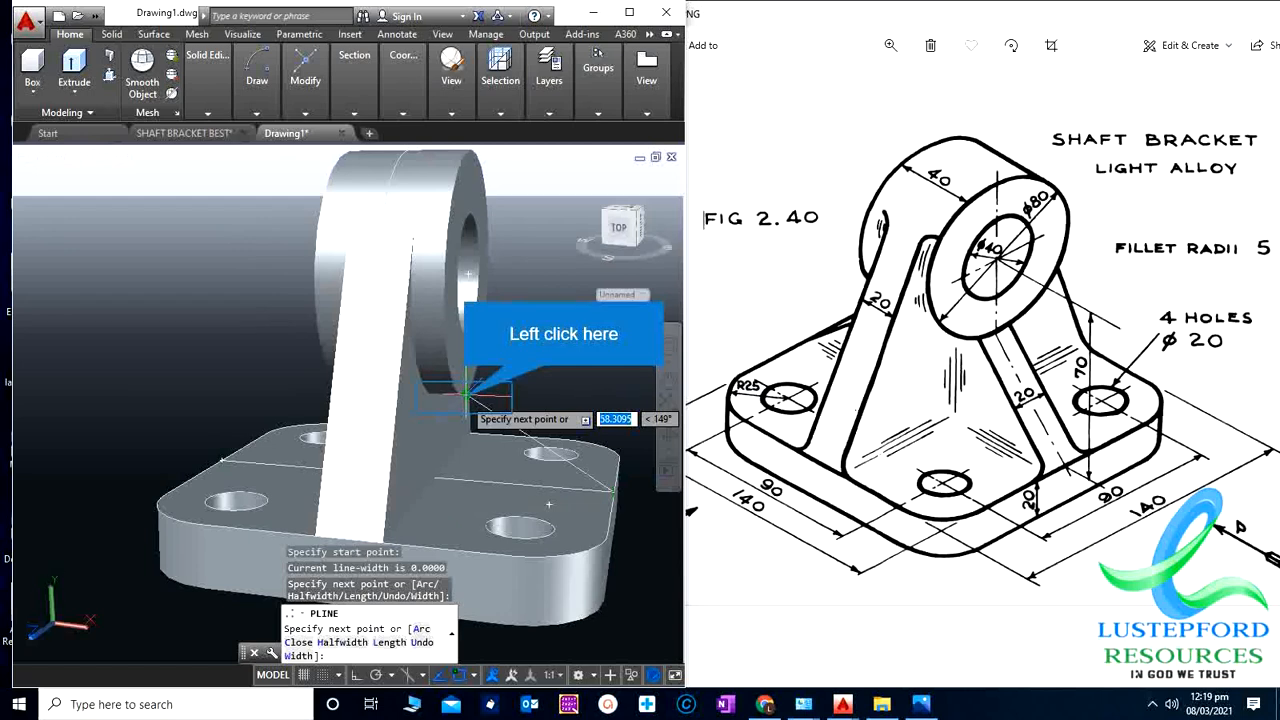
pyautogui.keyDown('shift'); pyautogui.moveTo(466, 395); pyautogui.dragTo(307, 388, button='middle'); pyautogui.keyUp('shift')
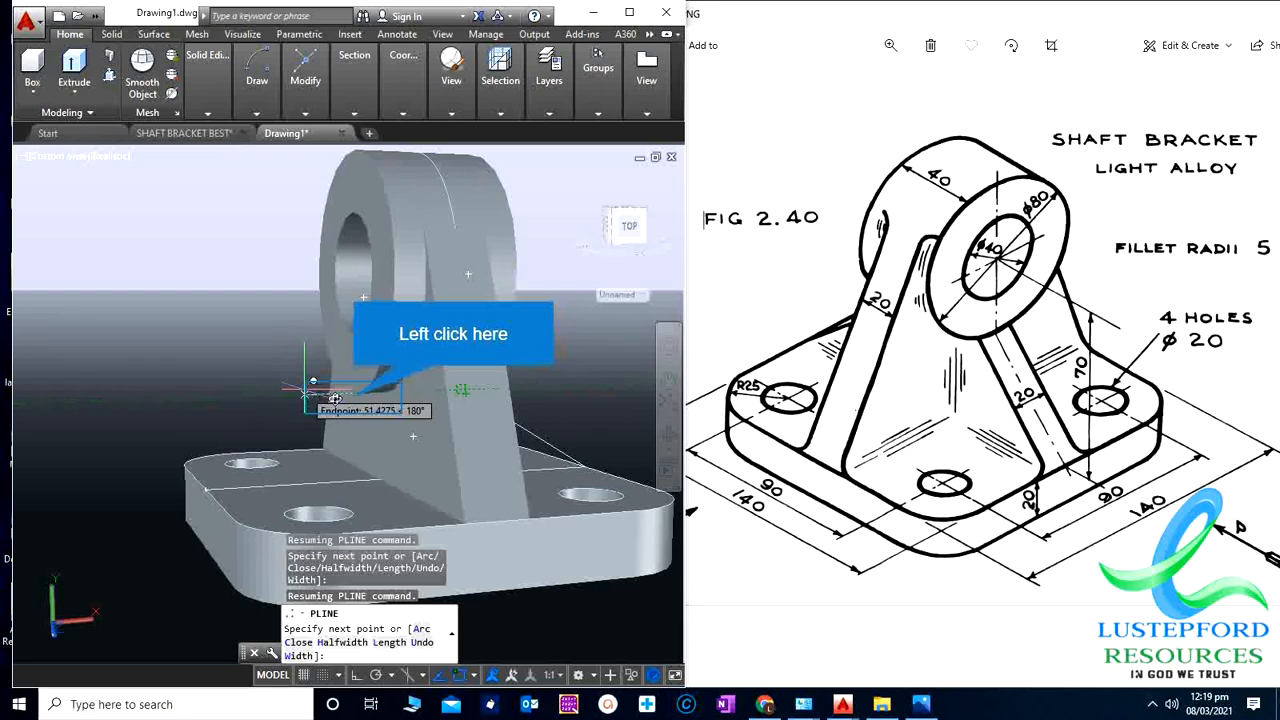
pyautogui.click(348, 399)
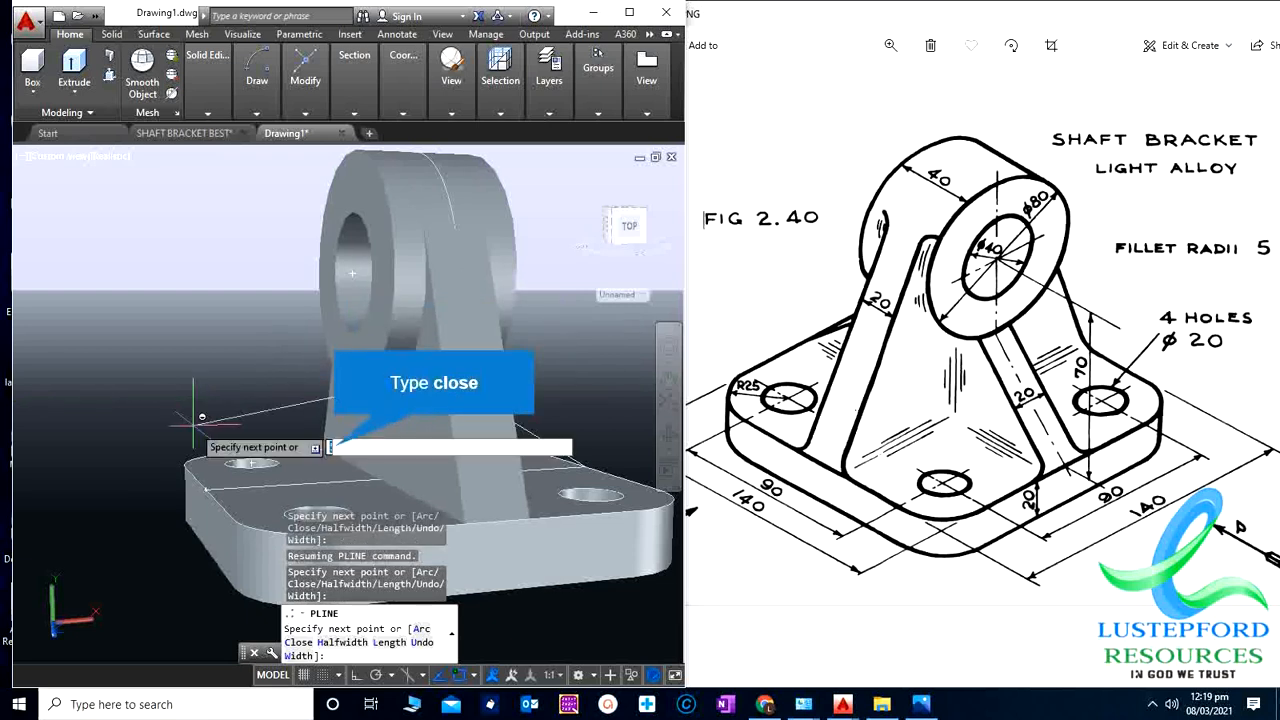
pyautogui.write('Close')
pyautogui.press('Return')
pyautogui.press('Escape')
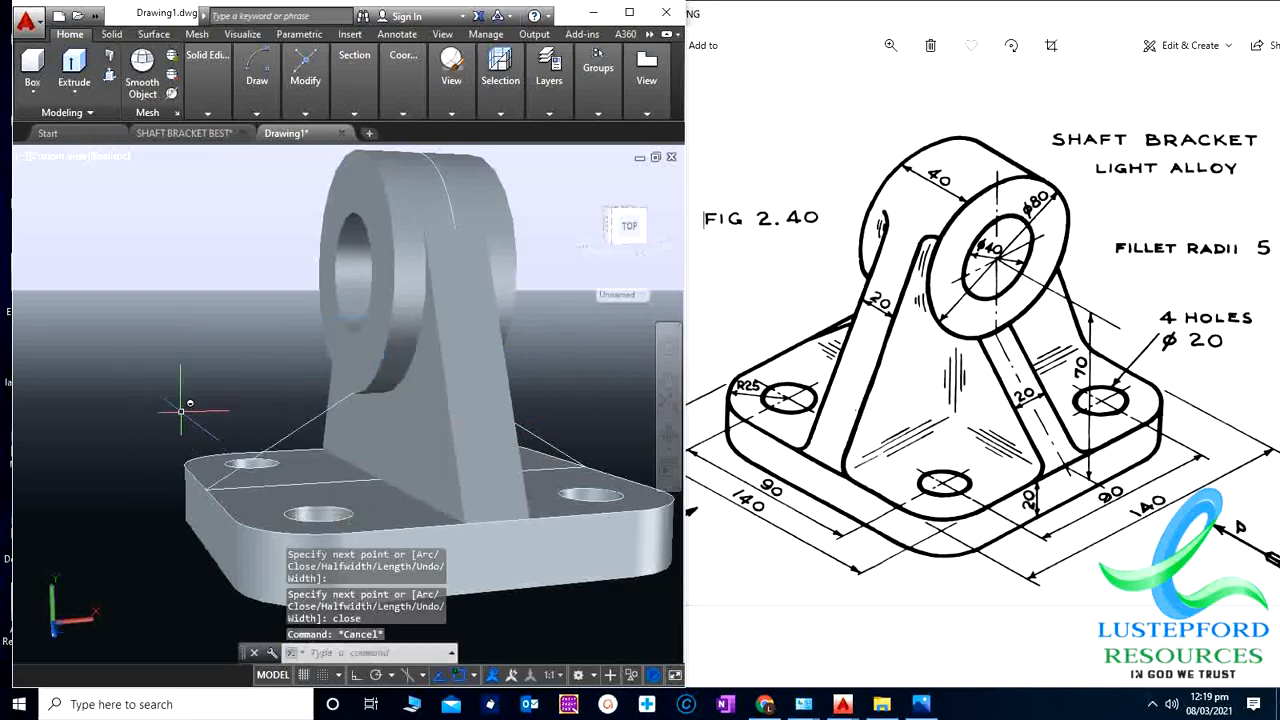
# Step: Return to the SE Isometric view and extrude the closed rib polyline 10 toward the rear as a solid
pyautogui.scroll(-2, 181, 411)
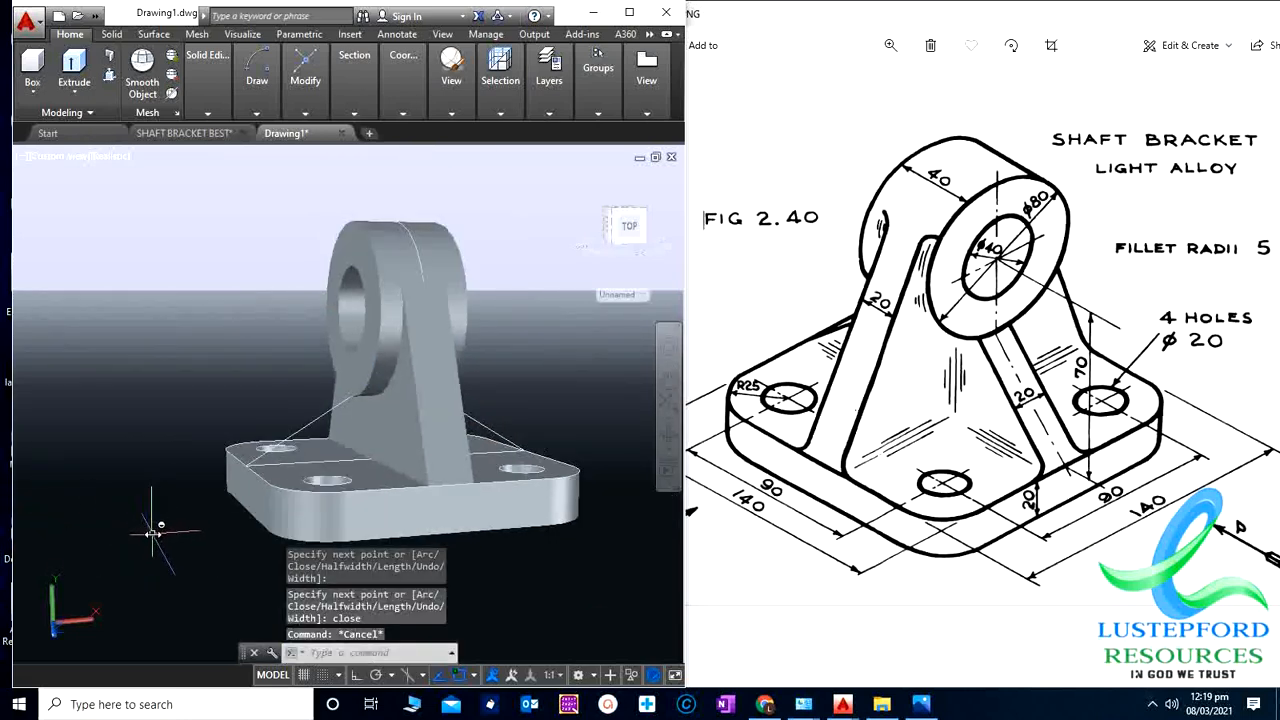
pyautogui.keyDown('shift'); pyautogui.moveTo(154, 532); pyautogui.dragTo(180, 545, button='middle'); pyautogui.keyUp('shift')
pyautogui.click(455, 114)
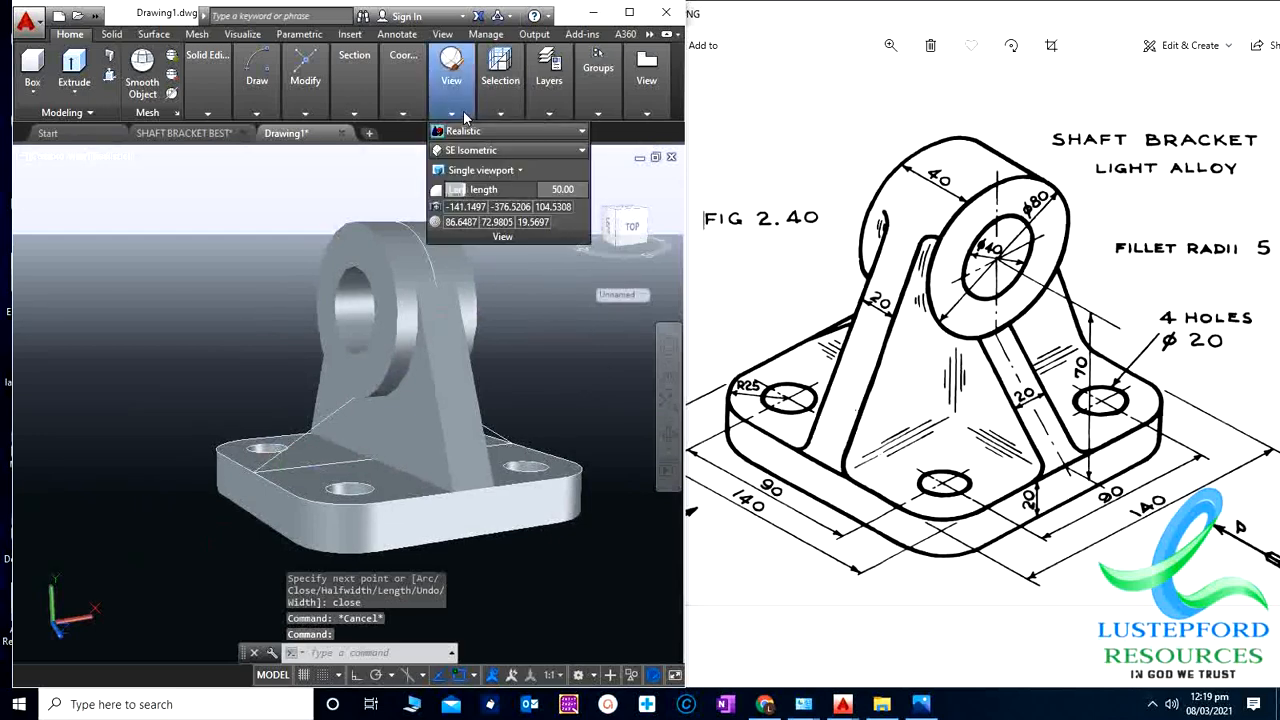
pyautogui.click(485, 150)
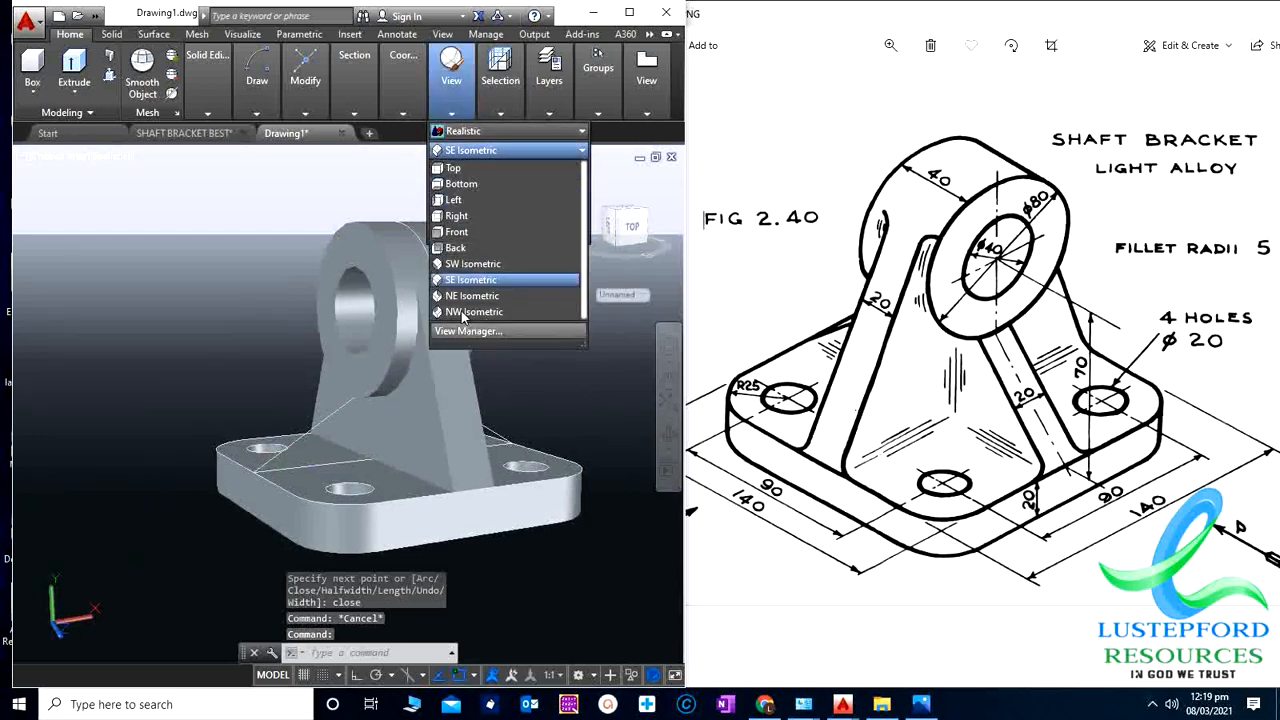
pyautogui.click(465, 282)
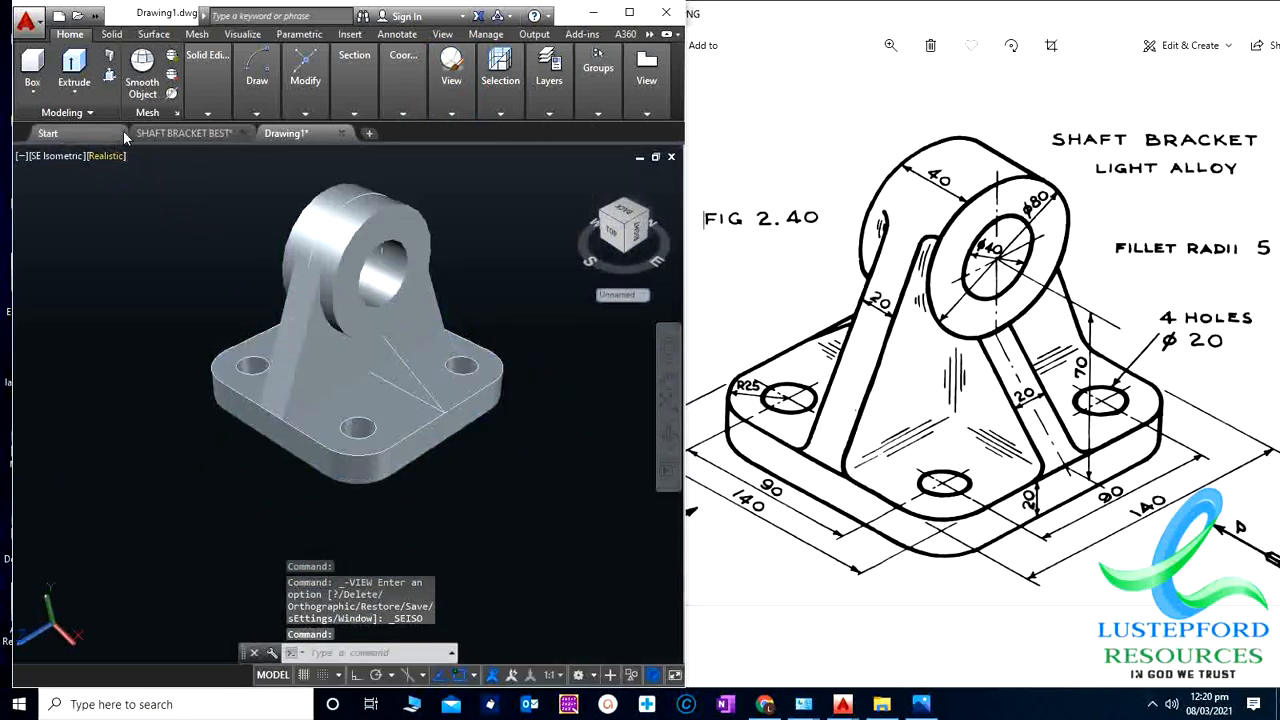
pyautogui.click(73, 68)
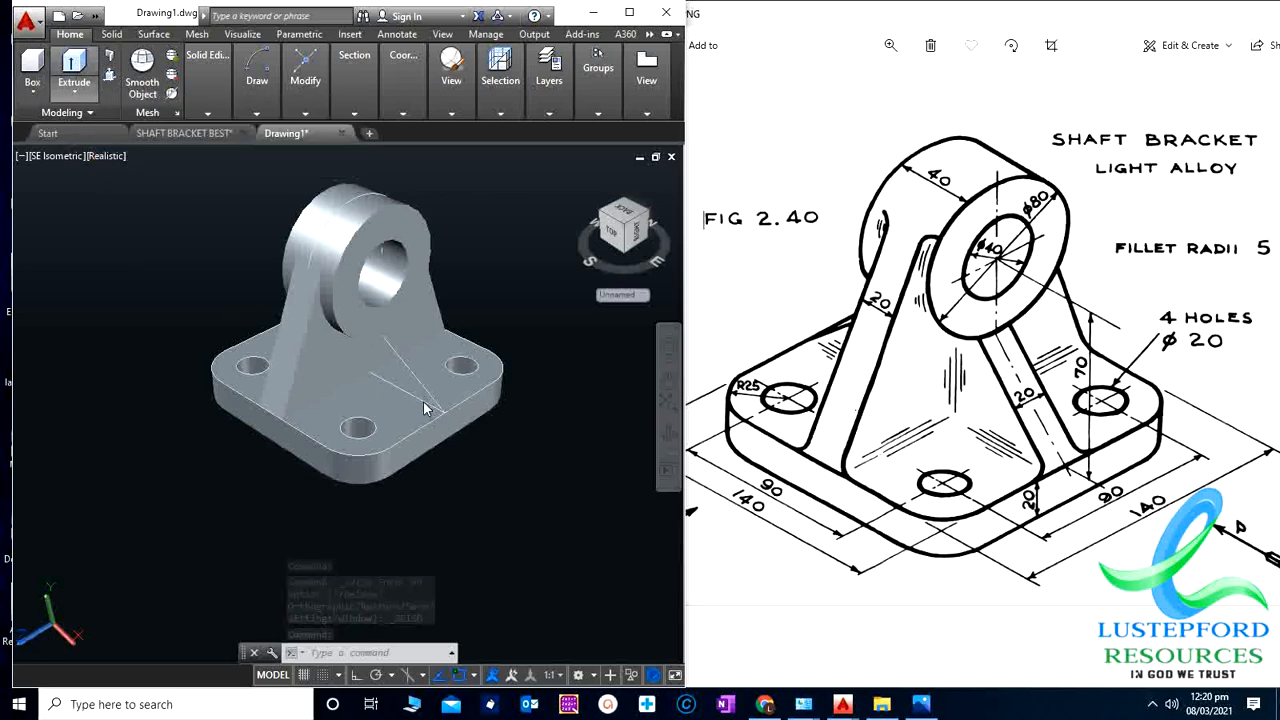
pyautogui.scroll(2, 422, 350)
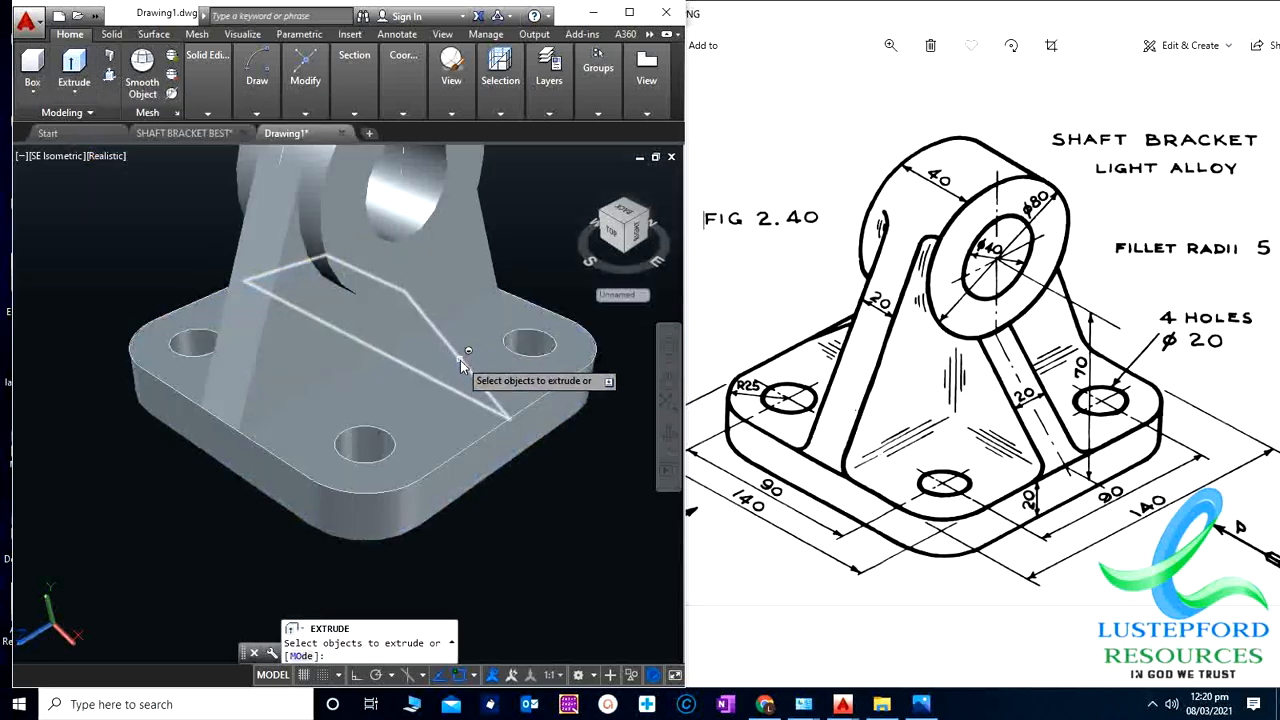
pyautogui.click(460, 360)
pyautogui.press('Return')
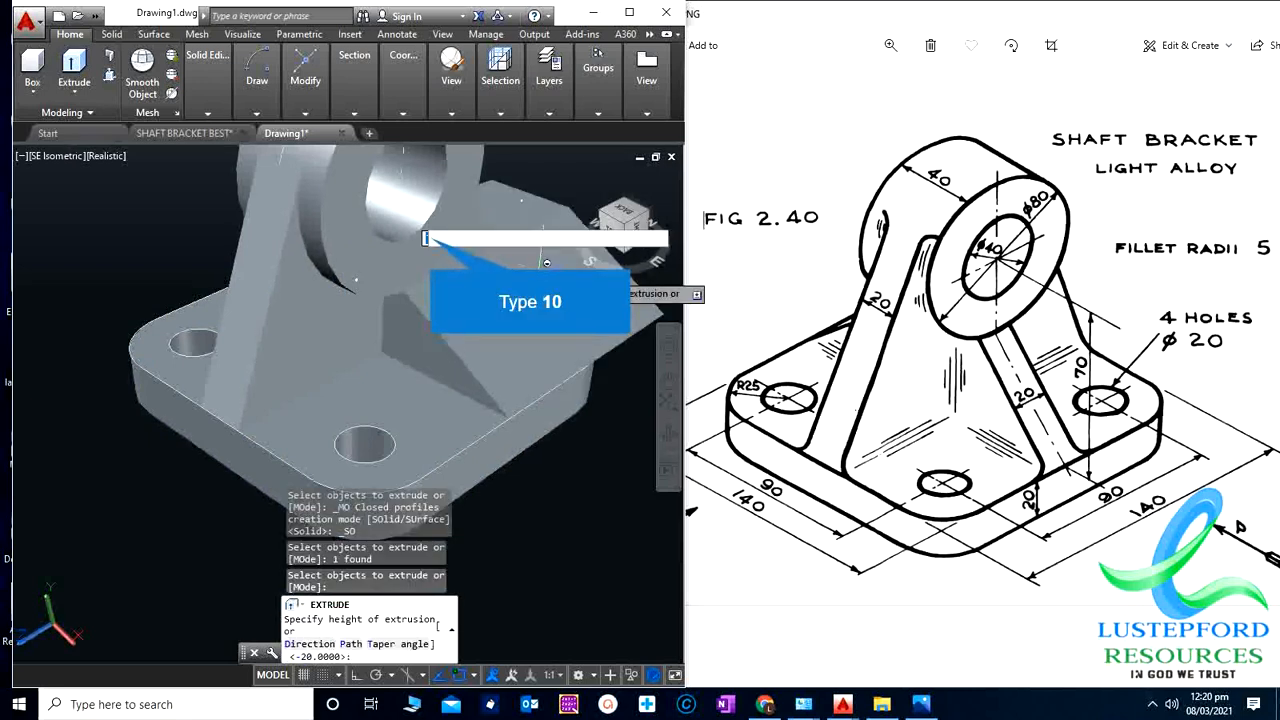
pyautogui.write('10')
pyautogui.press('Return')
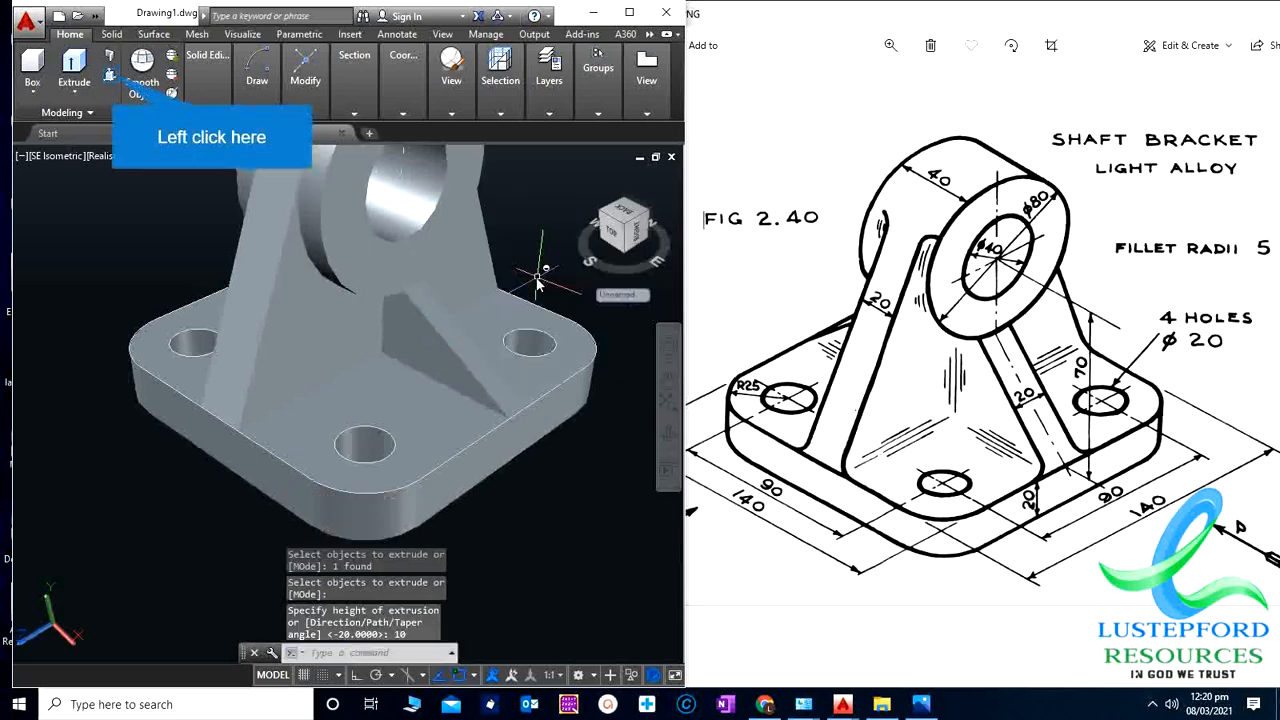
# Step: Presspull the rib profile 10 toward the front to complete the rib's other half
pyautogui.click(110, 77)
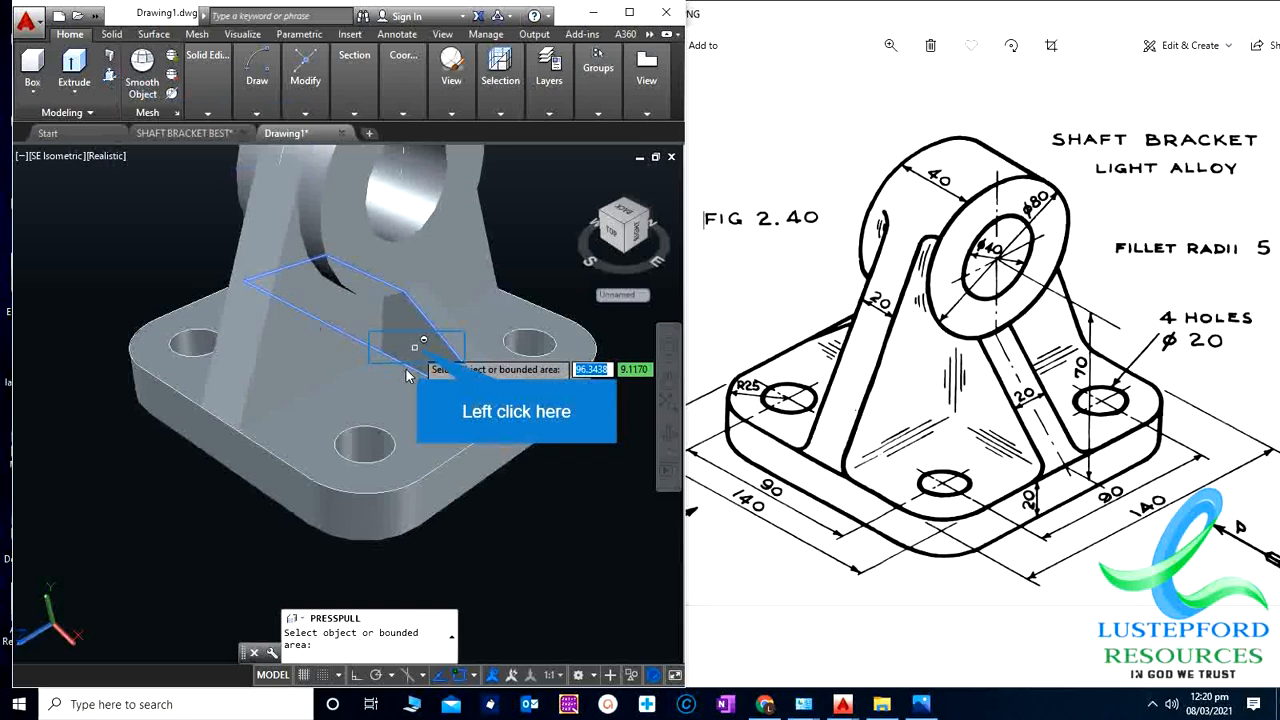
pyautogui.click(420, 350)
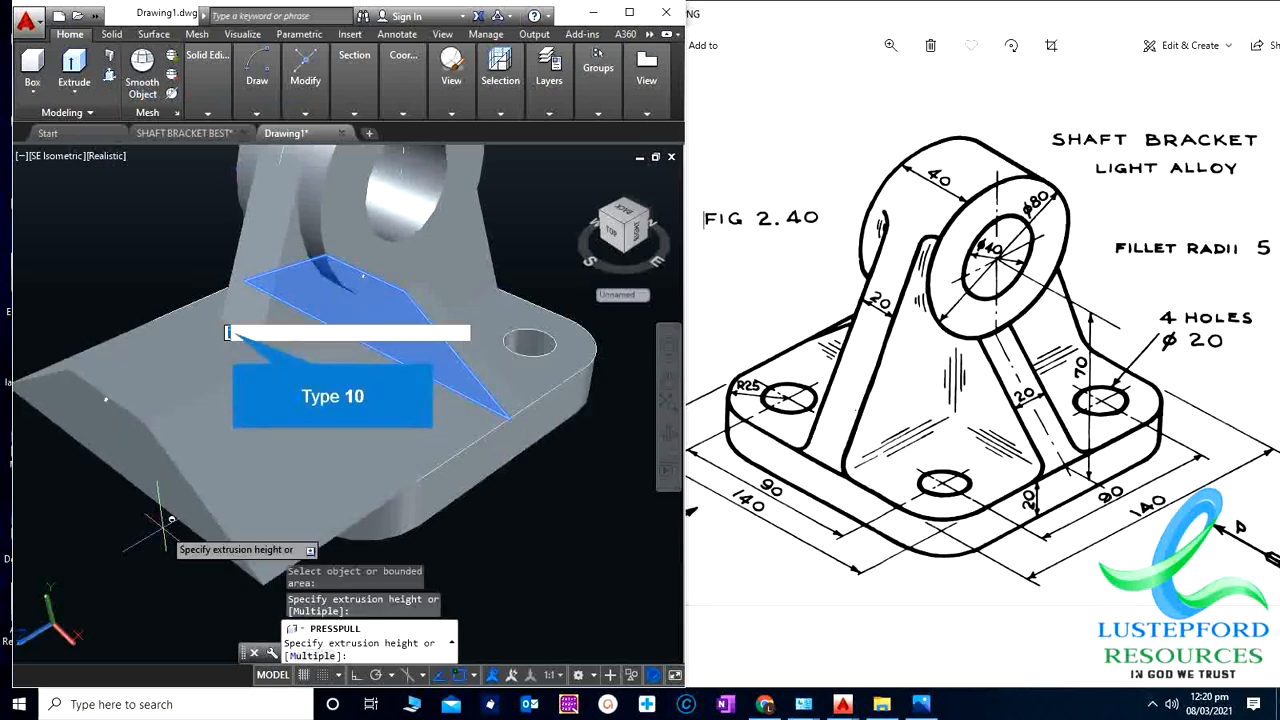
pyautogui.write('10')
pyautogui.press('Return')
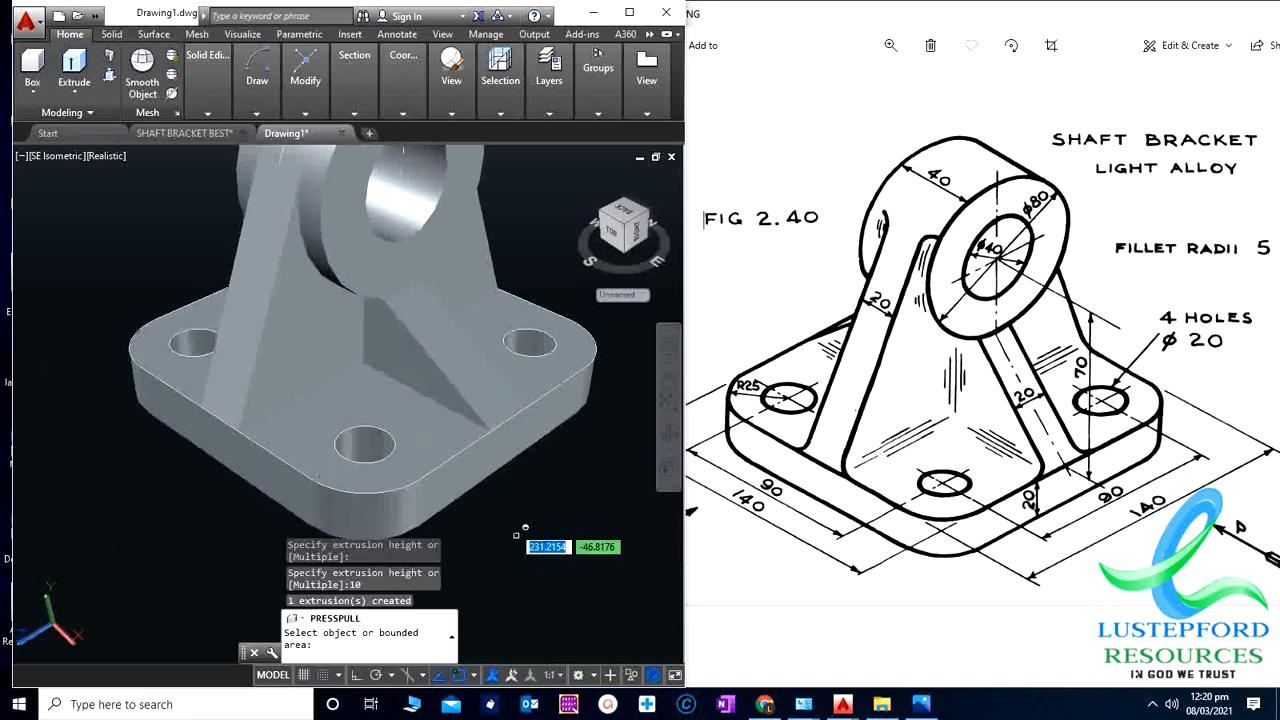
pyautogui.scroll(-2, 525, 527)
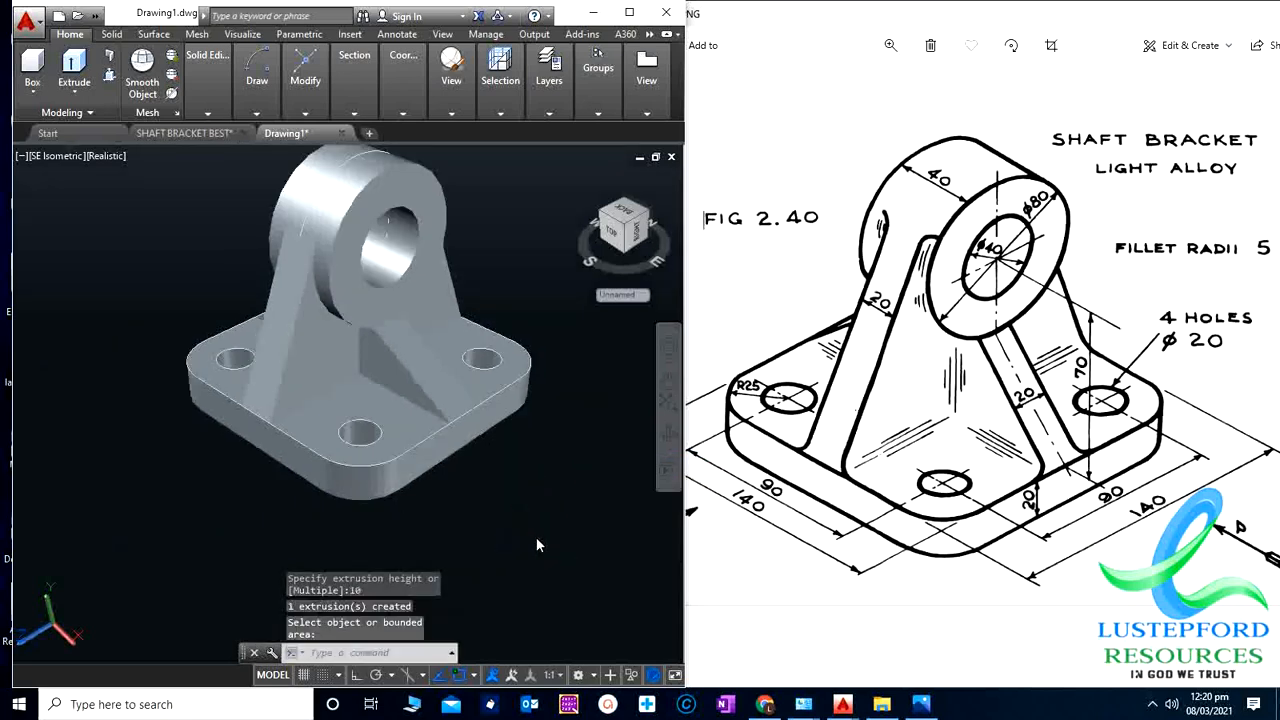
pyautogui.moveTo(547, 519); pyautogui.dragTo(574, 523, button='middle')
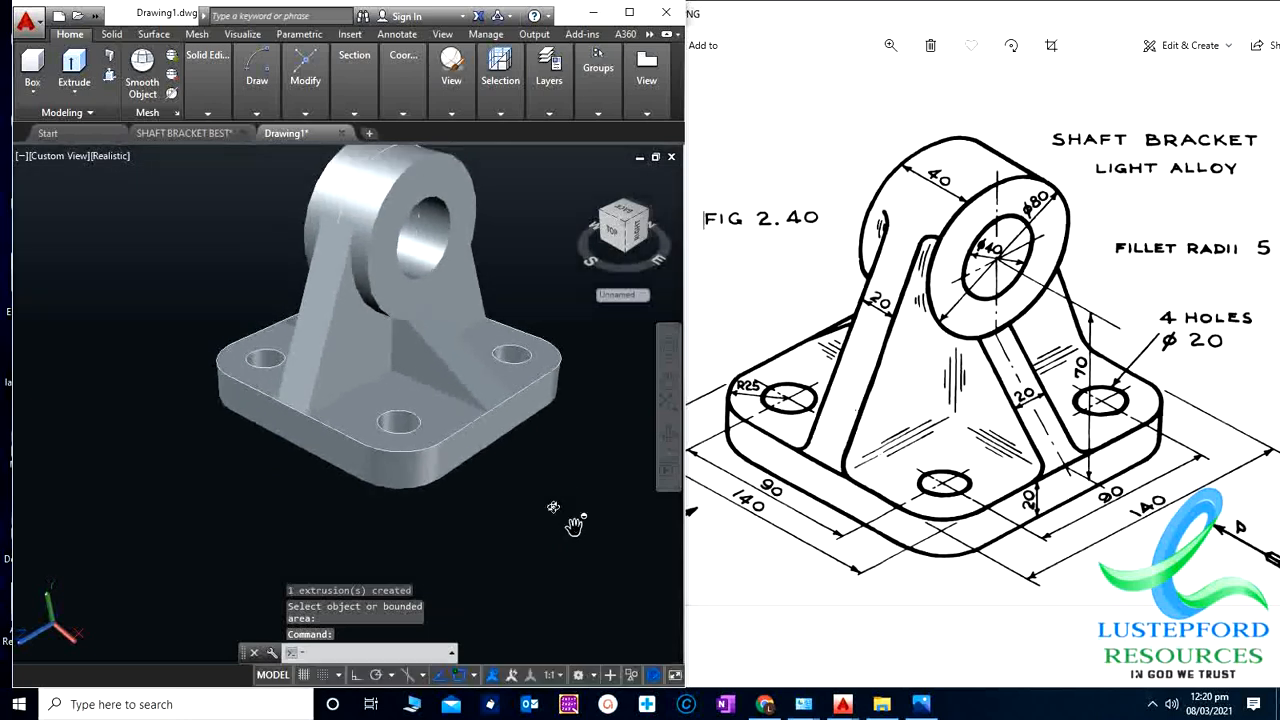
pyautogui.scroll(3, 558, 392)
pyautogui.scroll(-3, 564, 400)
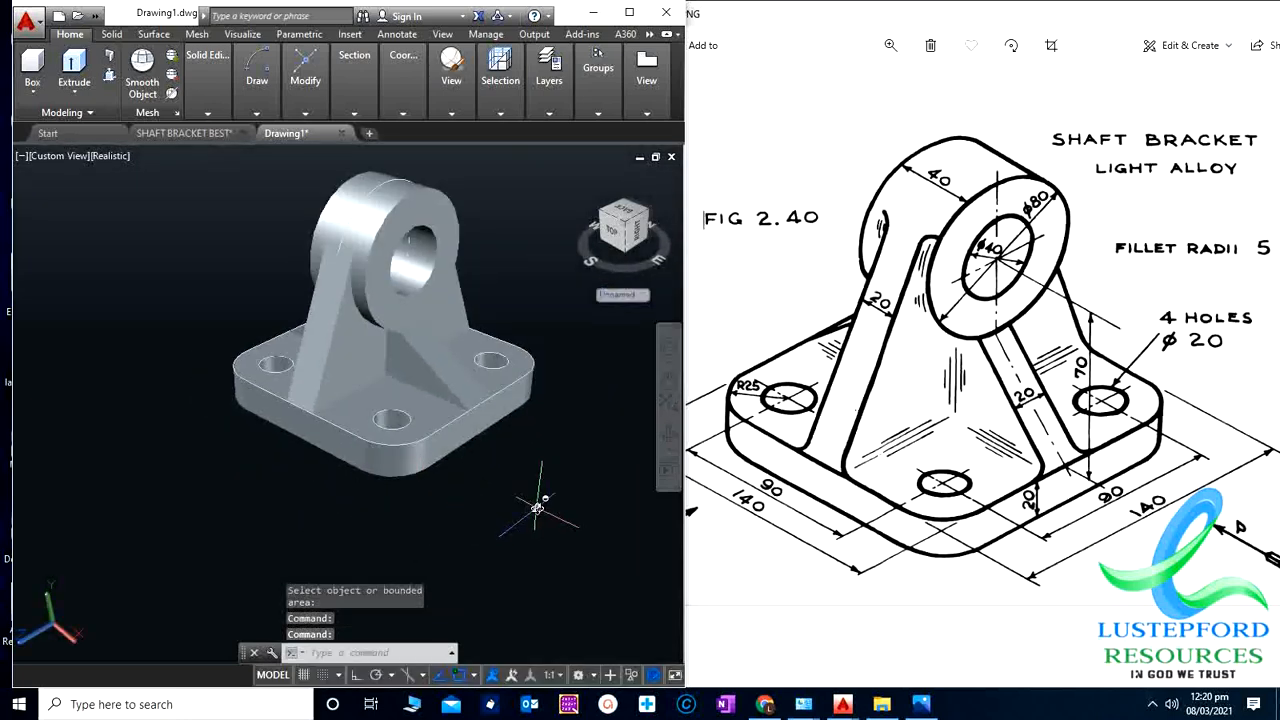
pyautogui.scroll(1, 466, 433)
pyautogui.keyDown('shift'); pyautogui.moveTo(520, 508); pyautogui.dragTo(411, 500, button='middle'); pyautogui.keyUp('shift')
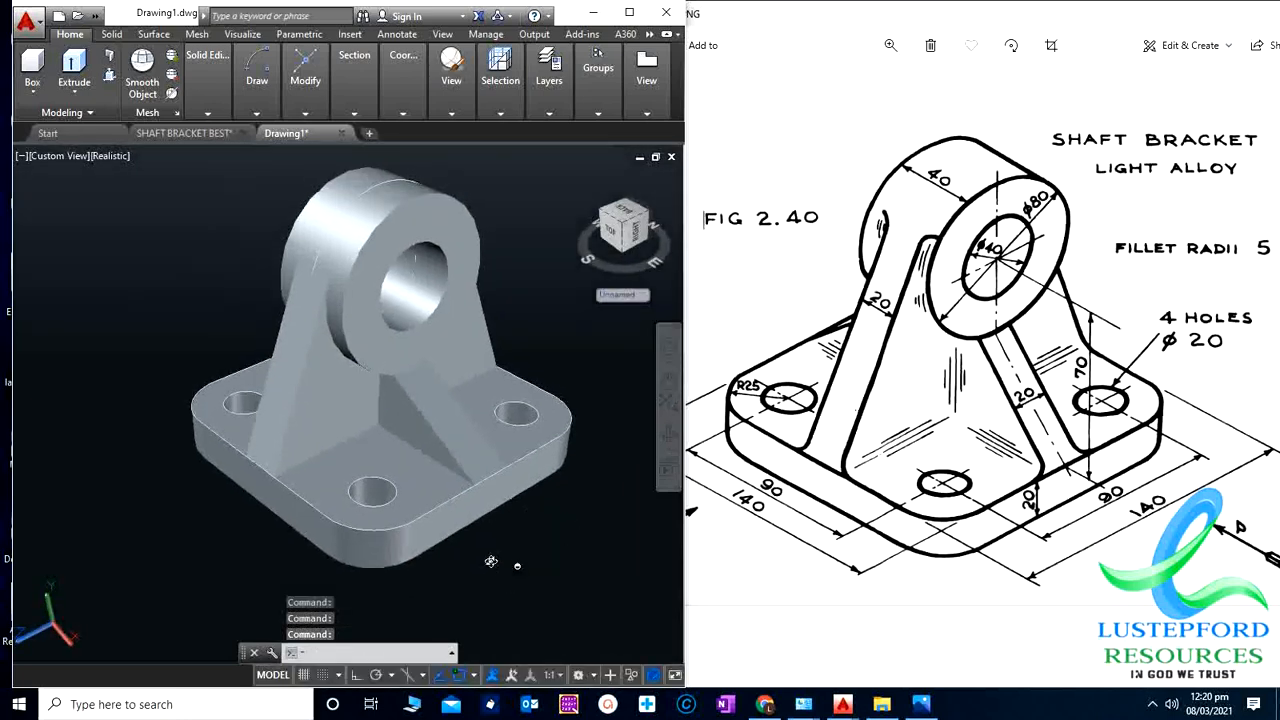
pyautogui.click(302, 436)
pyautogui.press('Escape')
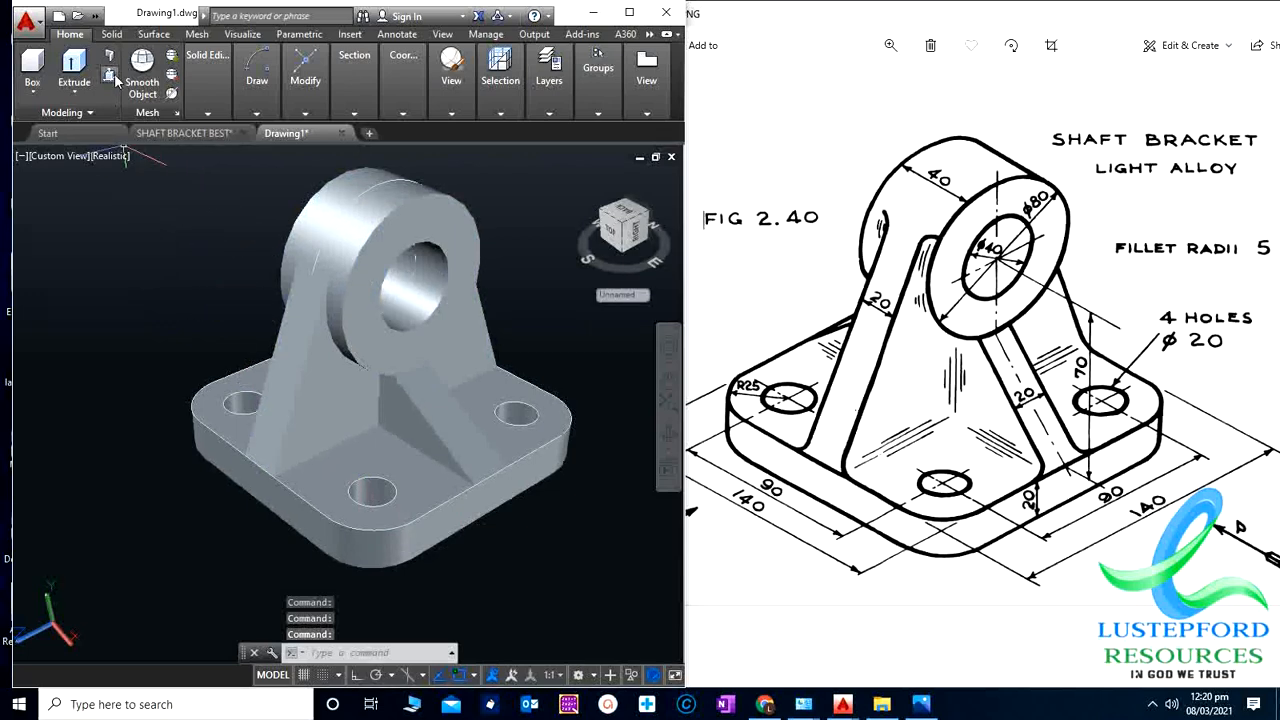
# Step: Union the base plate, the boss-and-web body and the rib solid into one solid, check it and clear the selection
pyautogui.click(112, 35)
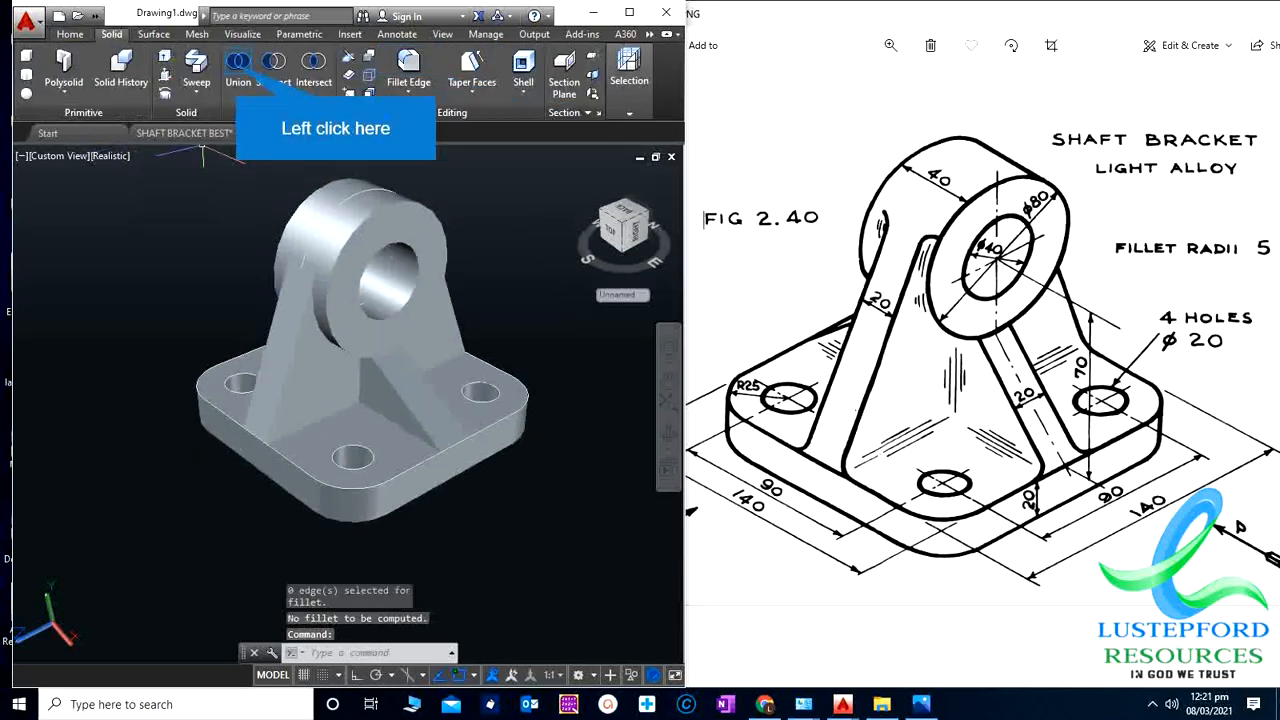
pyautogui.click(238, 62)
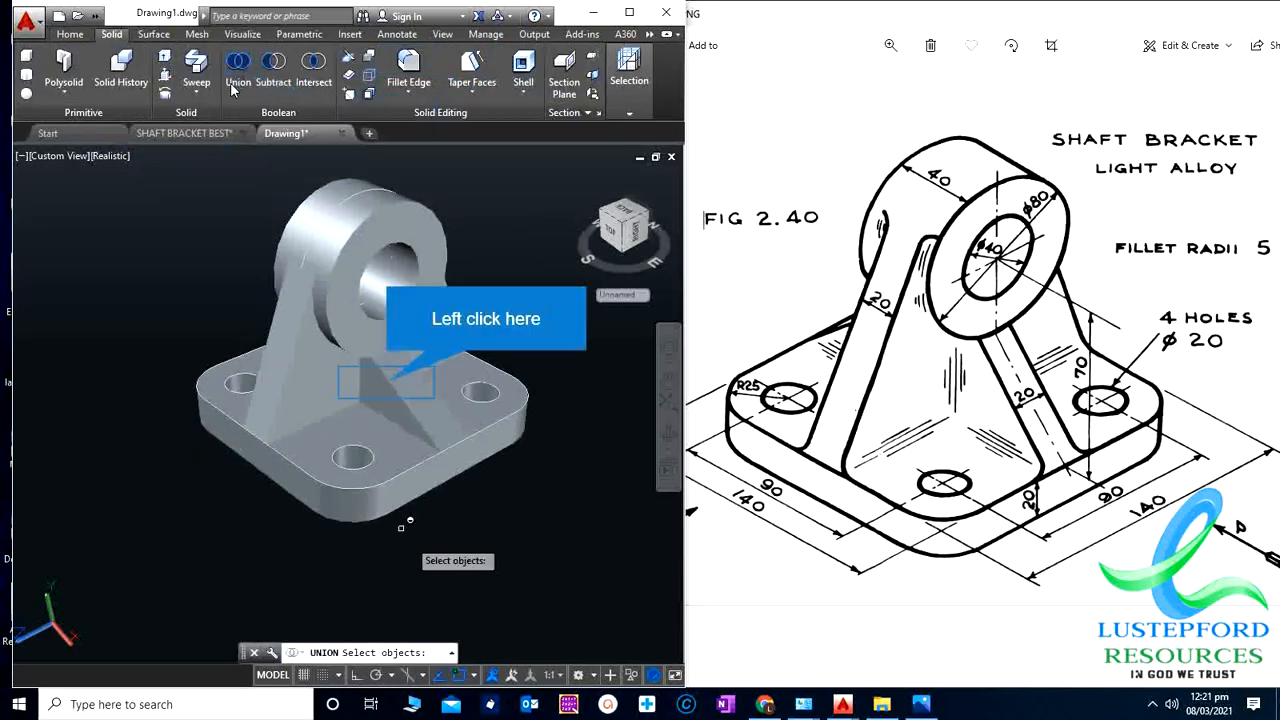
pyautogui.click(386, 381)
pyautogui.click(296, 428)
pyautogui.click(296, 428)
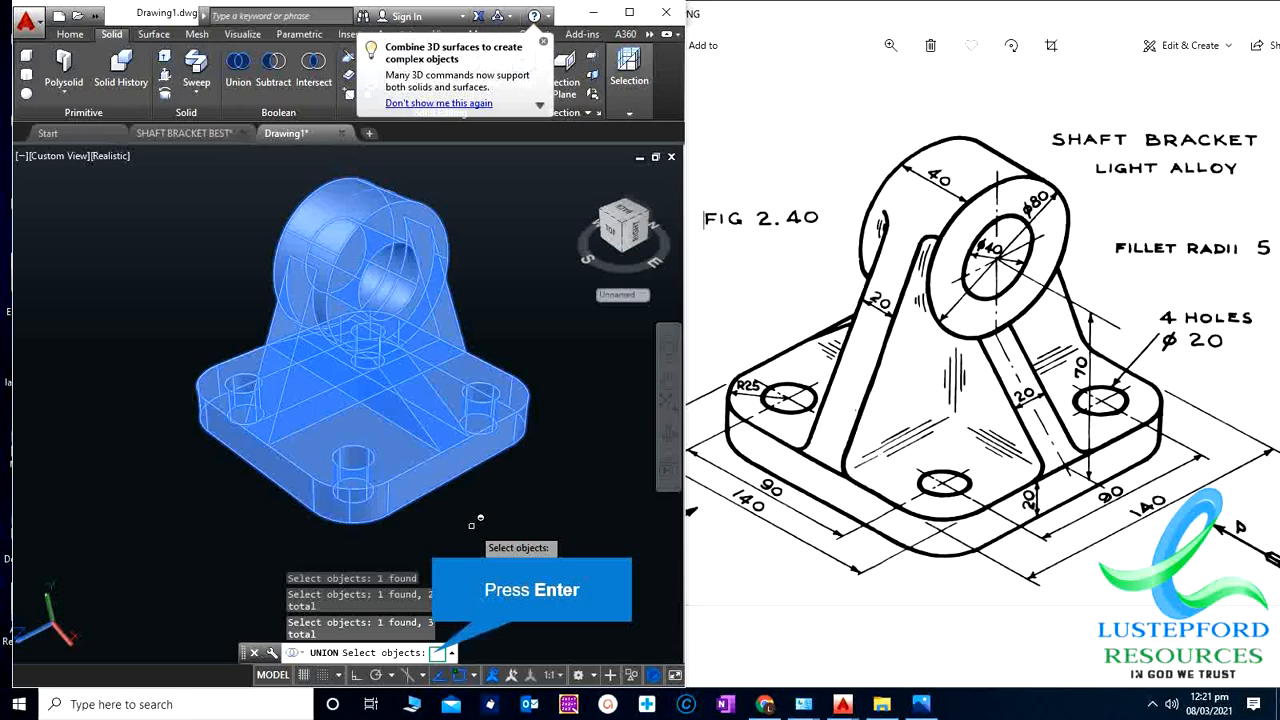
pyautogui.press('Return')
pyautogui.click(346, 410)
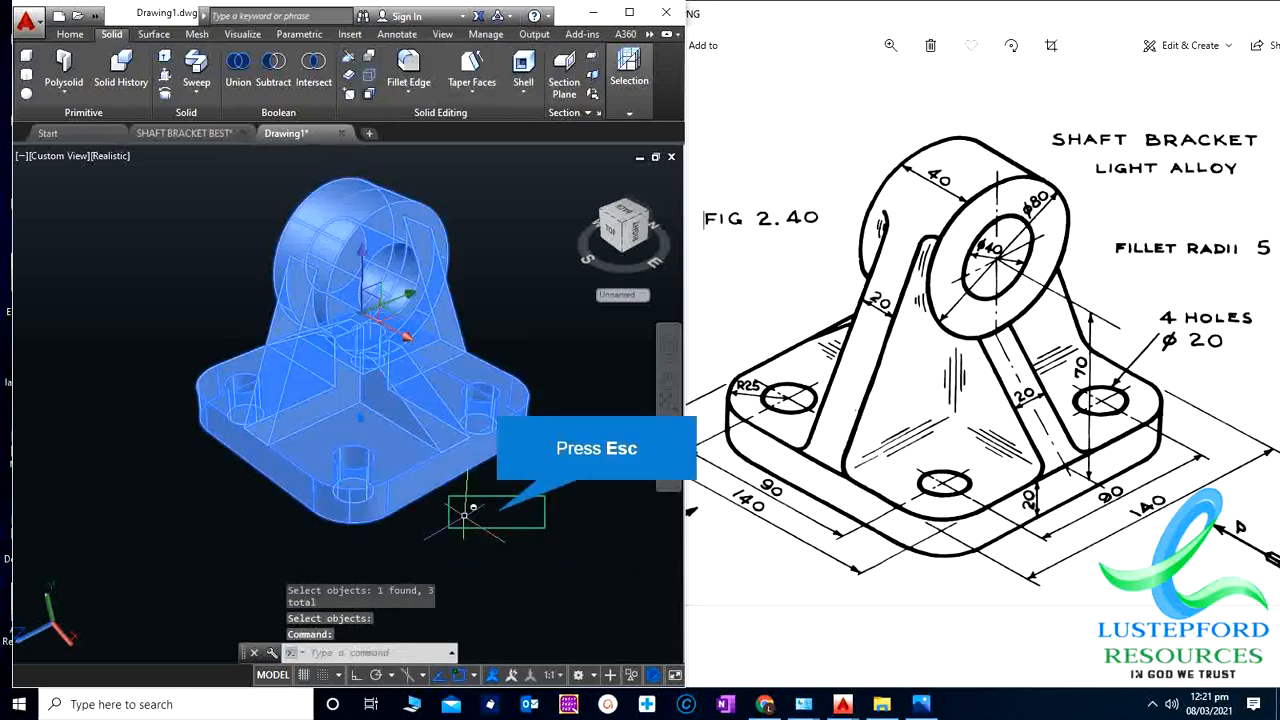
pyautogui.press('Escape')
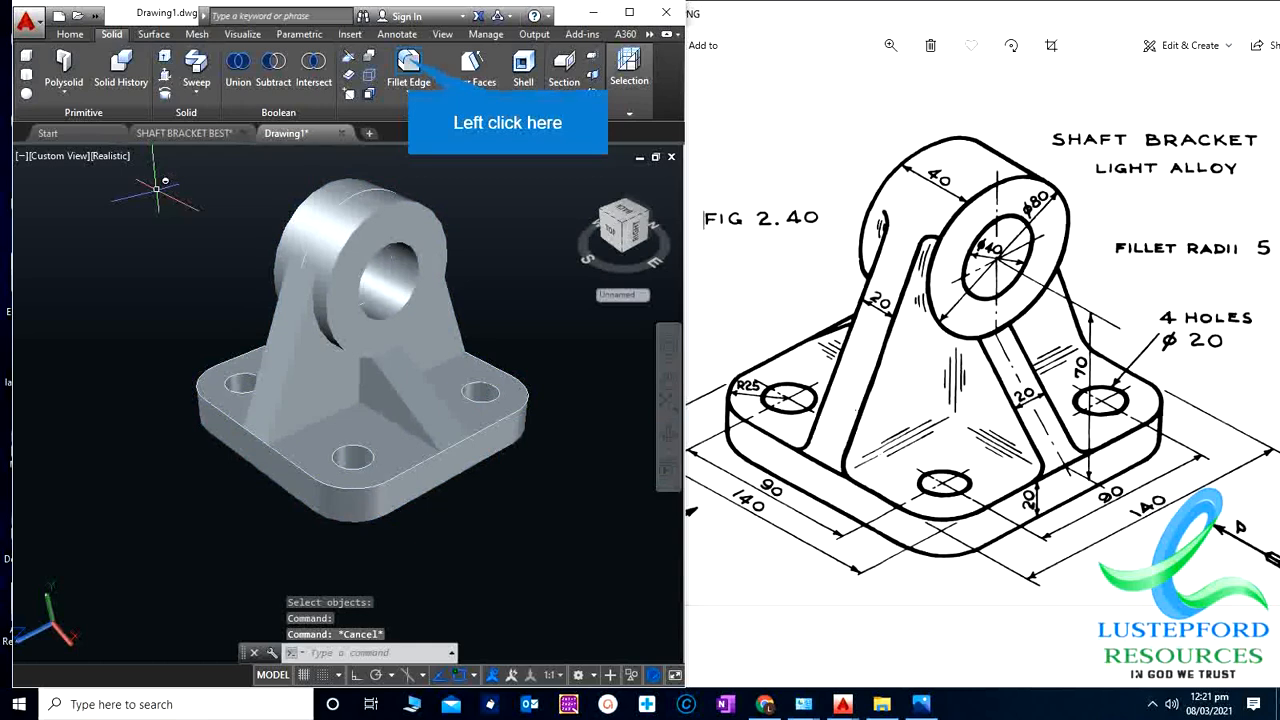
# Step: Start an edge fillet of radius 5 with chain selection and pick the rib, web and base plate junction edges at the first inner corner
pyautogui.click(408, 66)
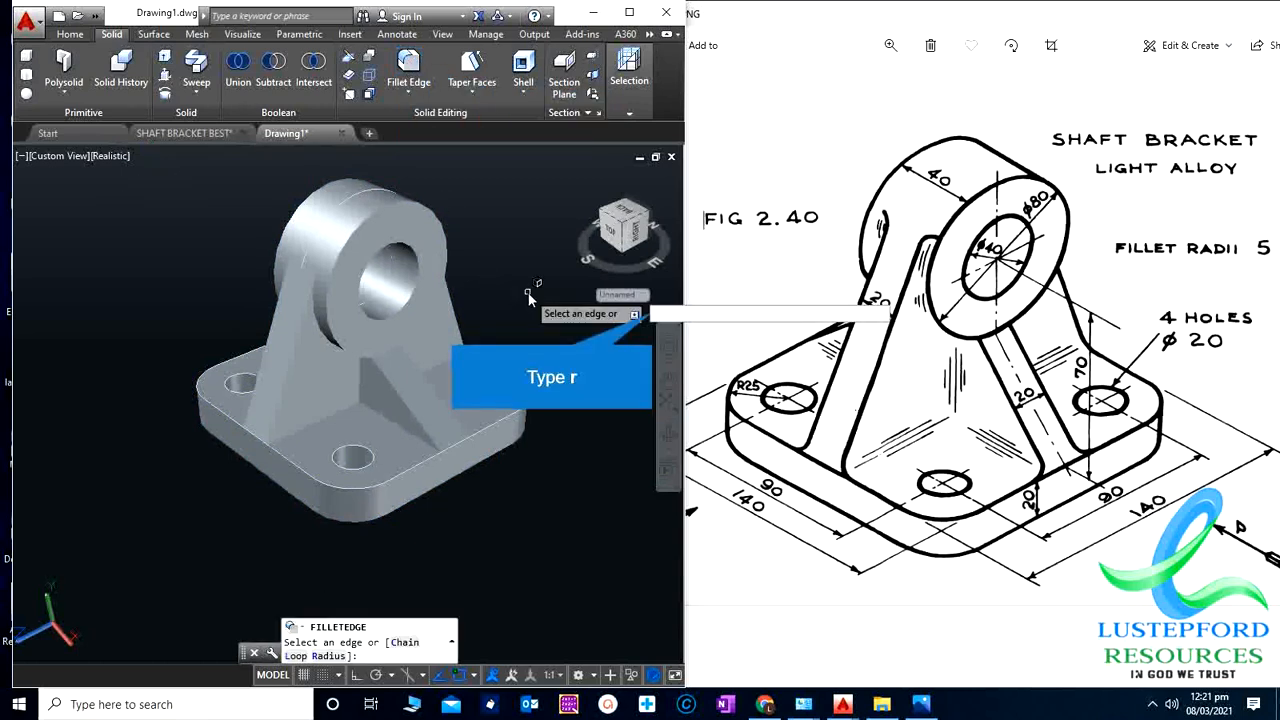
pyautogui.write('r')
pyautogui.press('Return')
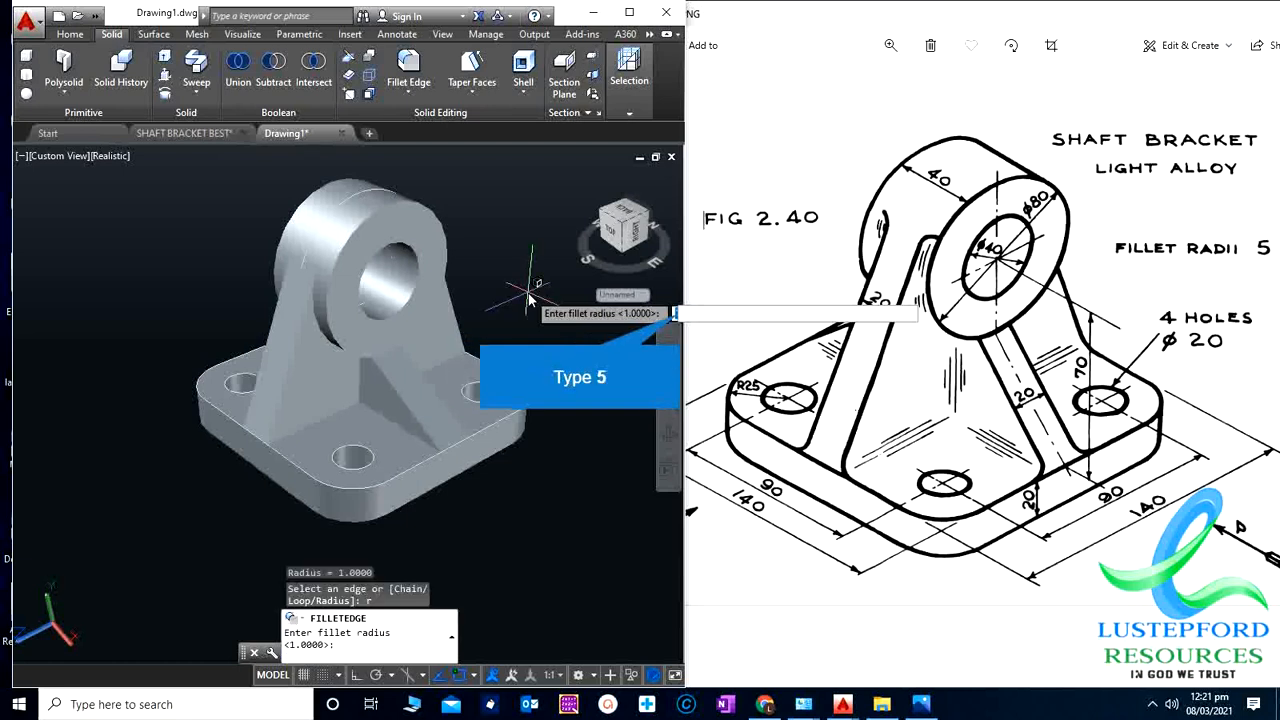
pyautogui.write('5')
pyautogui.press('Return')
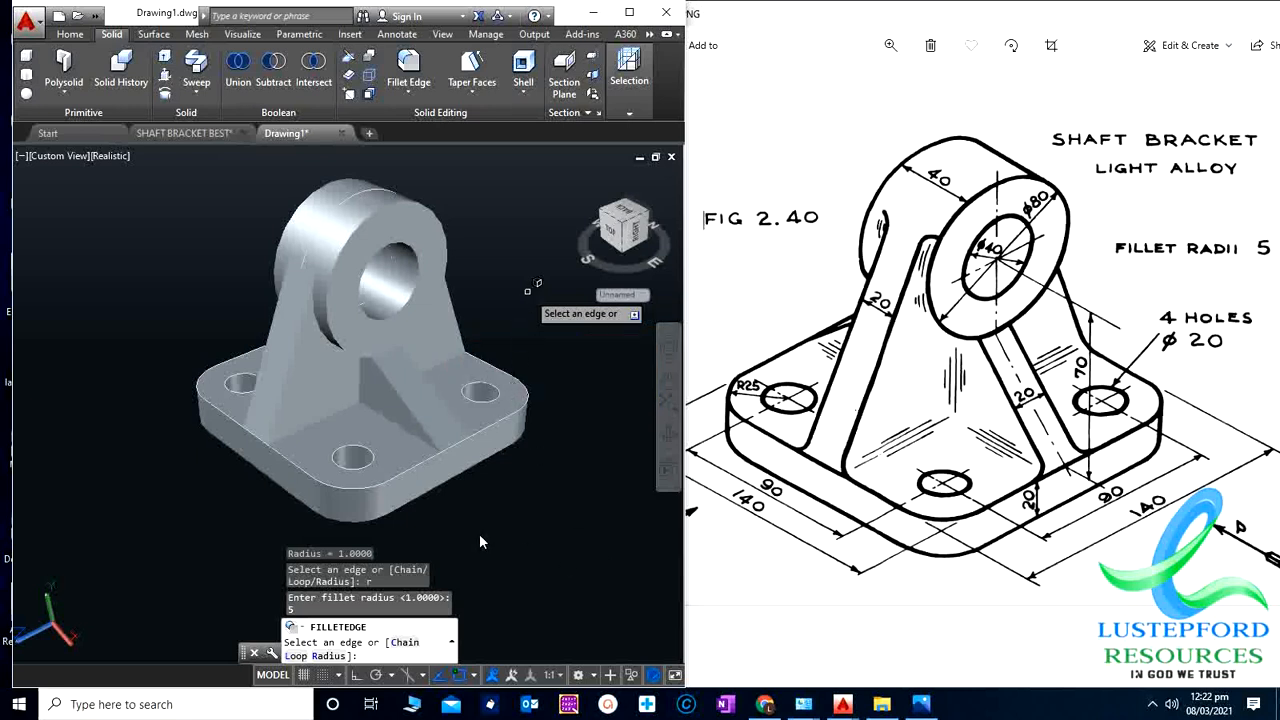
pyautogui.write('c')
pyautogui.press('Return')
pyautogui.scroll(2, 354, 381)
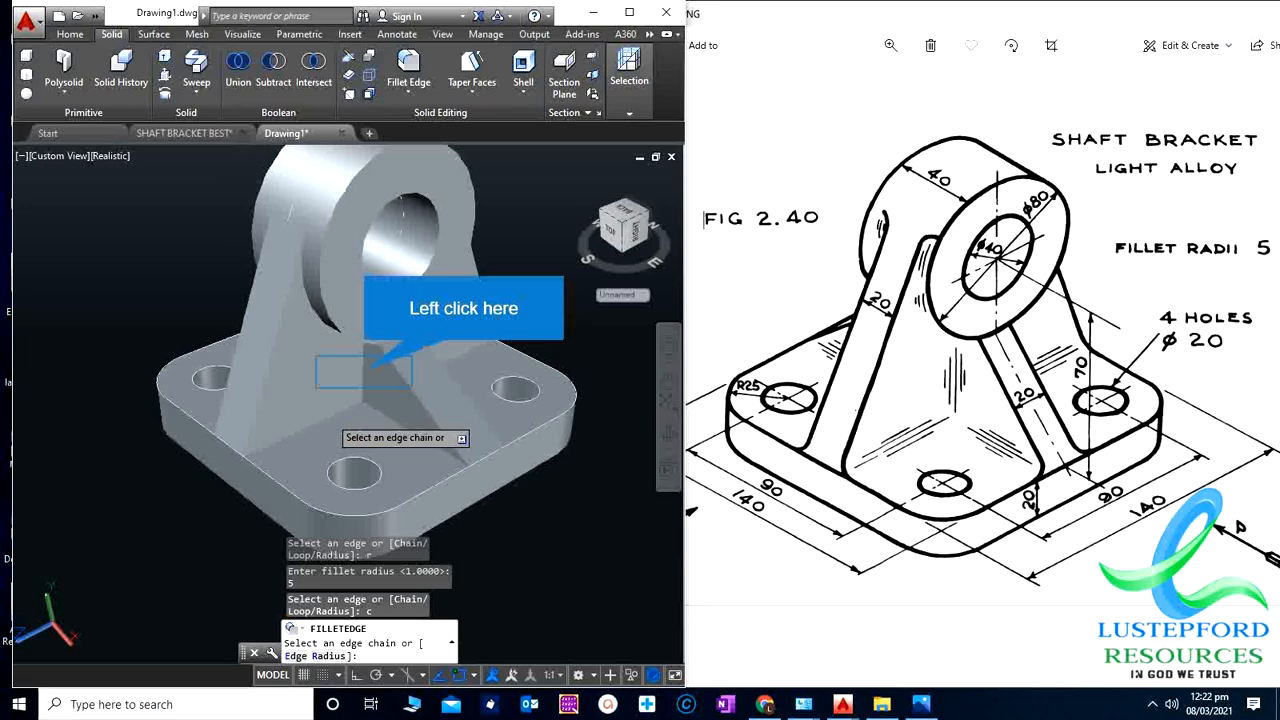
pyautogui.click(328, 416)
pyautogui.click(364, 372)
# Step: Add the rib, web and base plate junction edges of the next two inner corners to the fillet selection
pyautogui.keyDown('shift'); pyautogui.moveTo(372, 387); pyautogui.dragTo(288, 405, button='middle'); pyautogui.keyUp('shift')
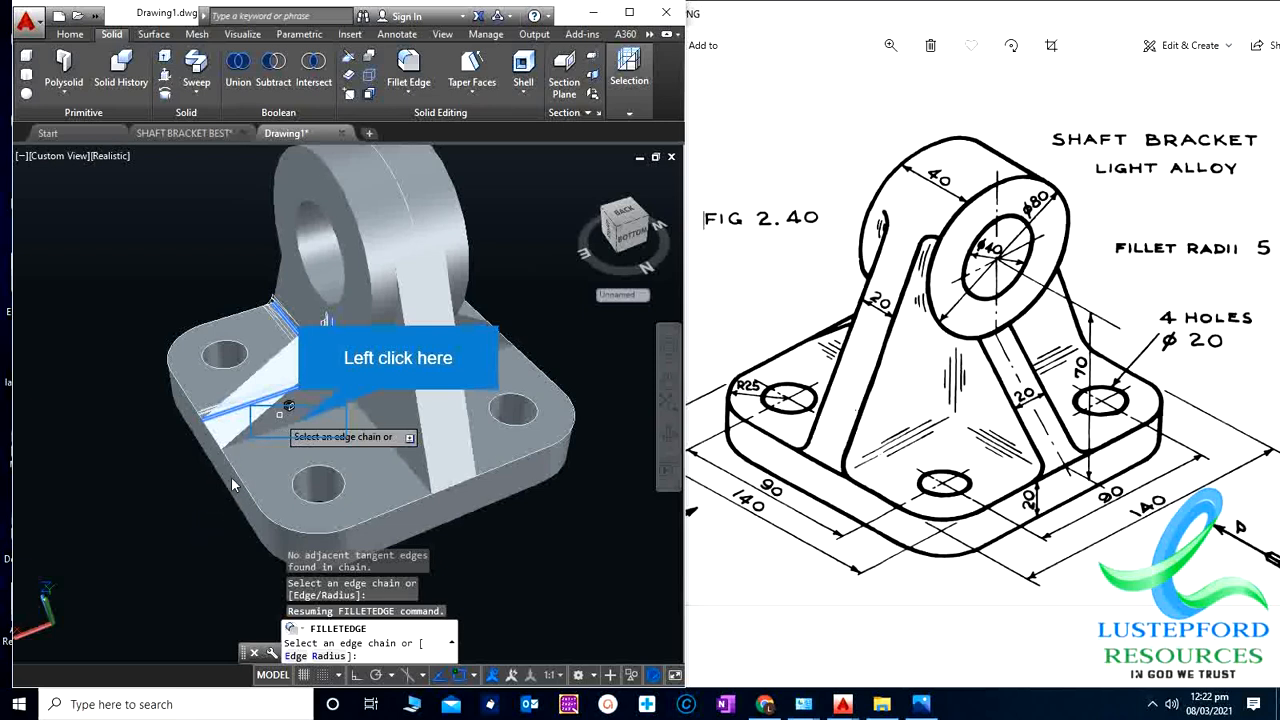
pyautogui.click(297, 420)
pyautogui.click(355, 400)
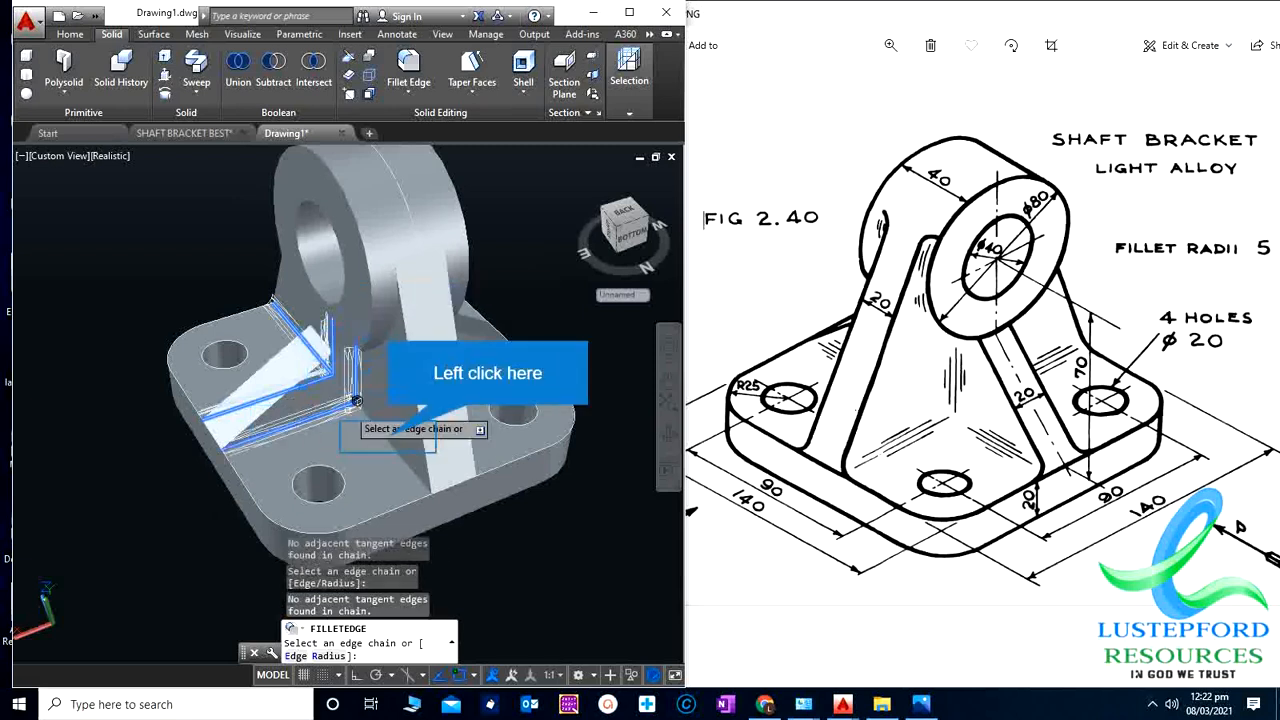
pyautogui.click(388, 437)
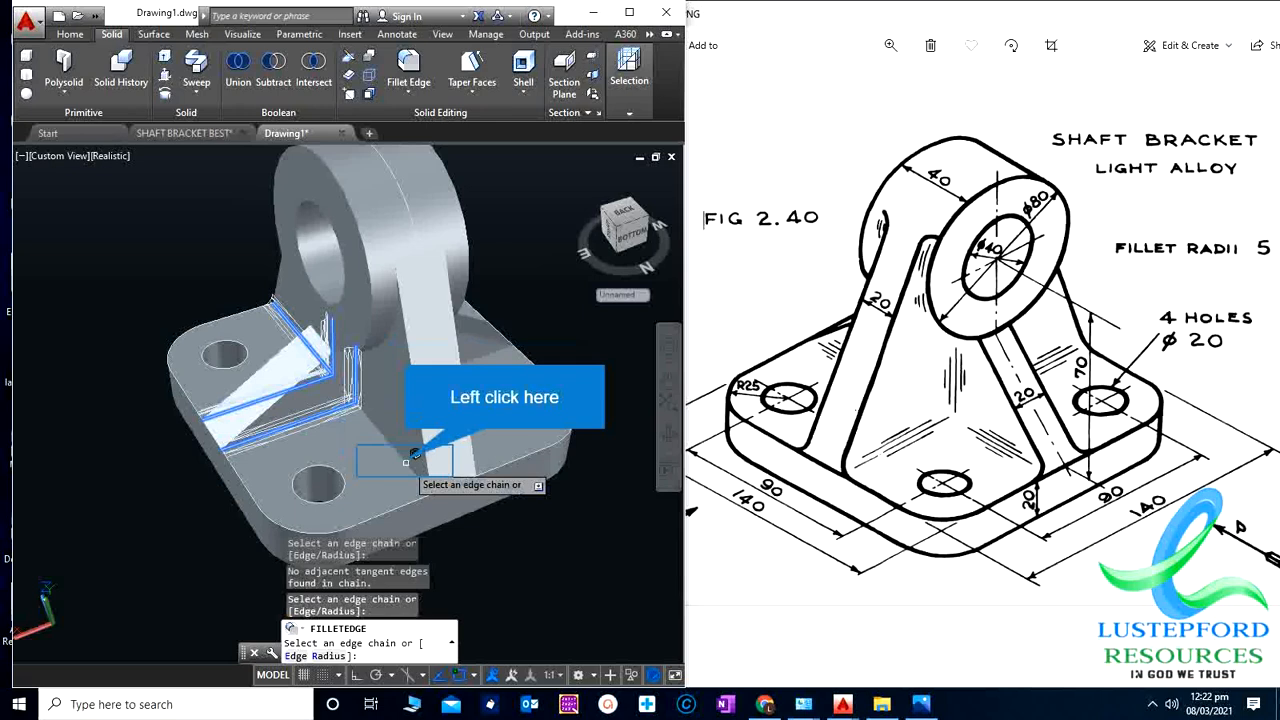
pyautogui.keyDown('shift'); pyautogui.moveTo(405, 462); pyautogui.dragTo(326, 545, button='middle'); pyautogui.keyUp('shift')
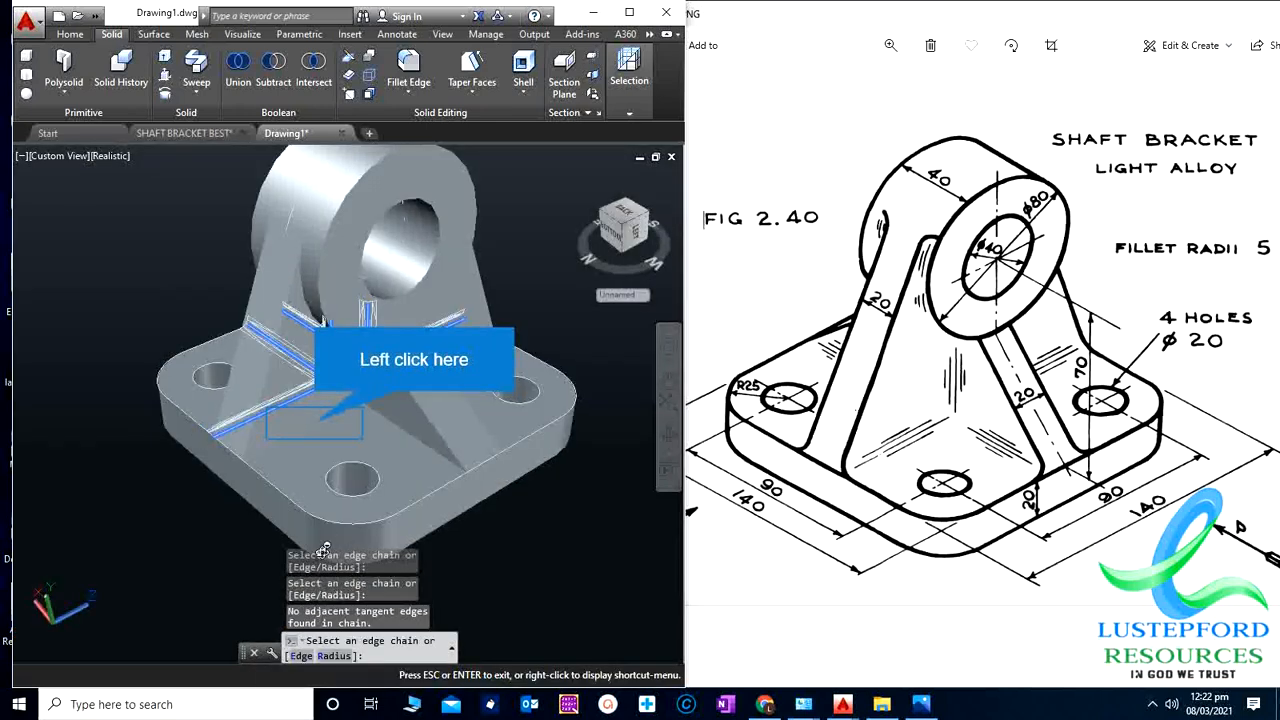
pyautogui.click(314, 428)
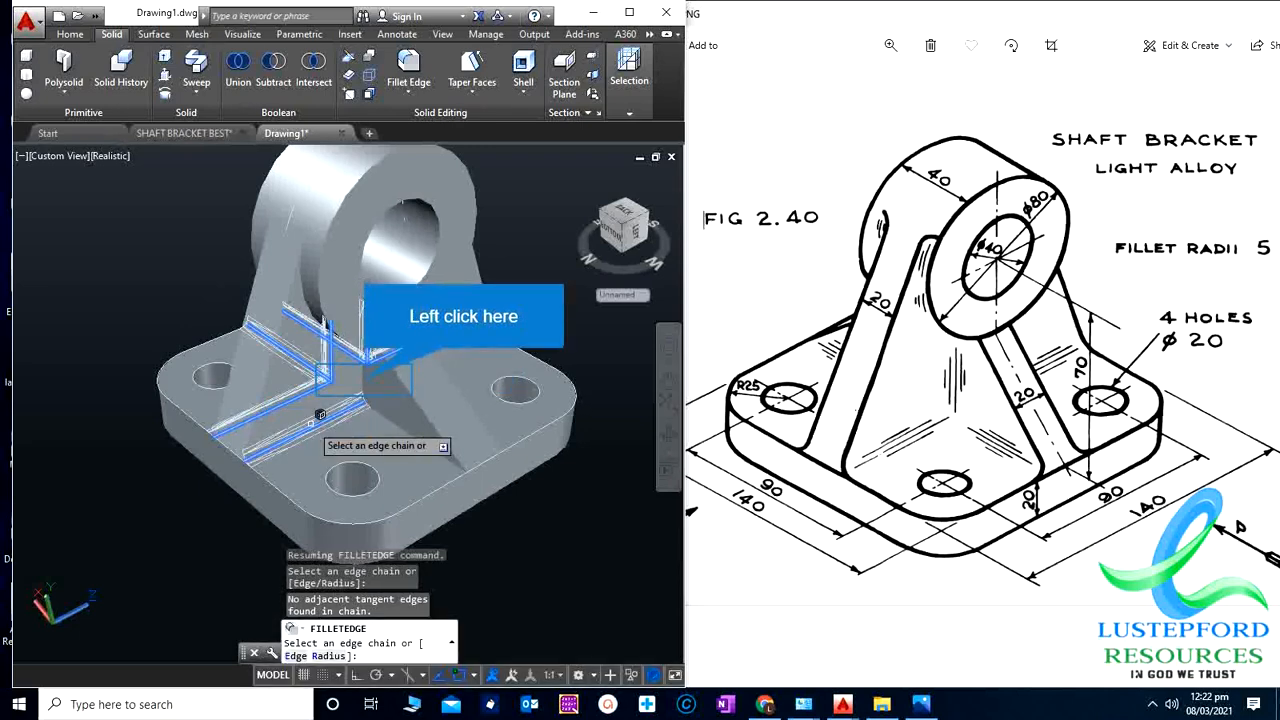
pyautogui.click(393, 431)
# Step: Add the junction edges of the last inner corner and apply the fillet to all the picked edges
pyautogui.keyDown('shift'); pyautogui.moveTo(393, 431); pyautogui.dragTo(311, 530, button='middle'); pyautogui.keyUp('shift')
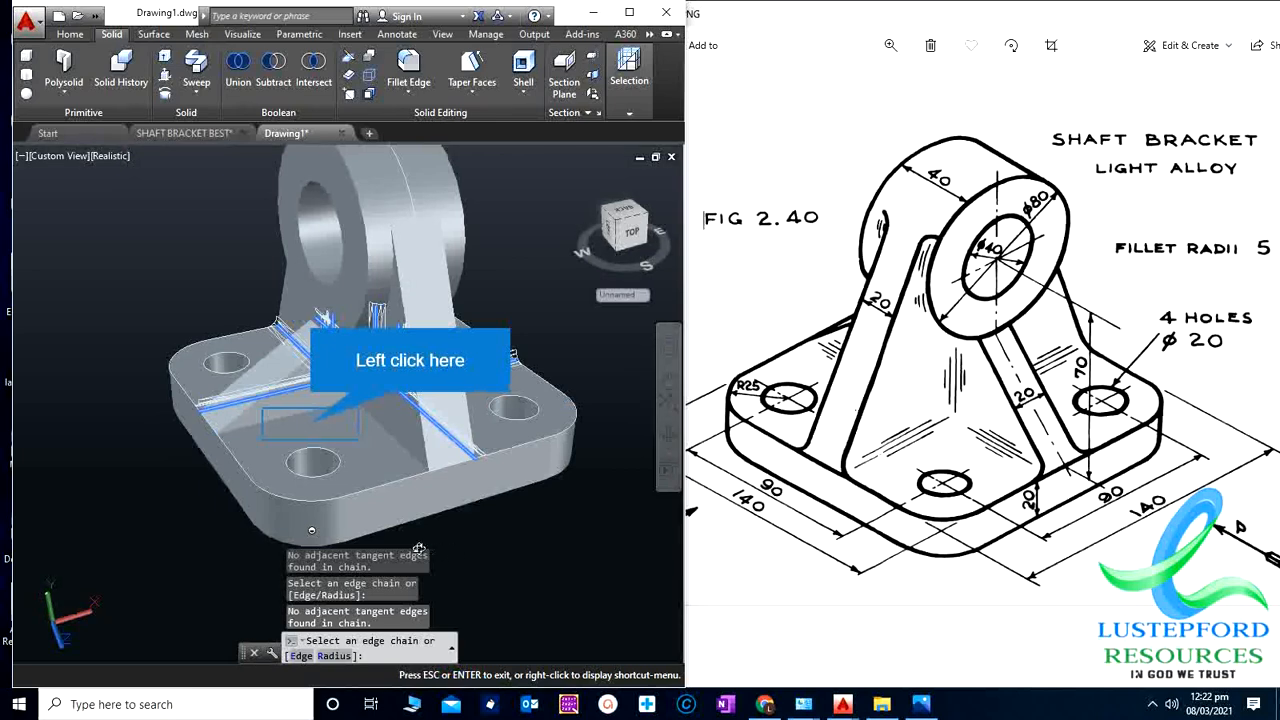
pyautogui.keyDown('shift'); pyautogui.moveTo(313, 520); pyautogui.dragTo(354, 390, button='middle'); pyautogui.keyUp('shift')
pyautogui.click(416, 411)
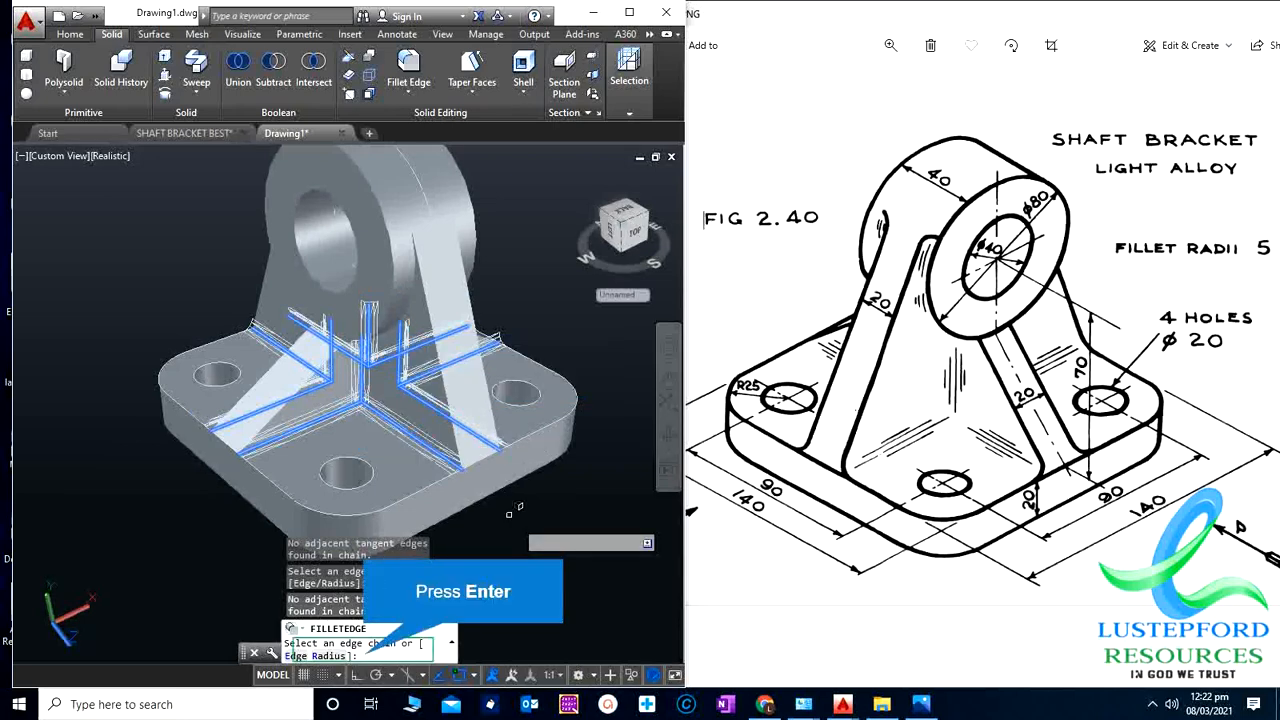
pyautogui.press('Return')
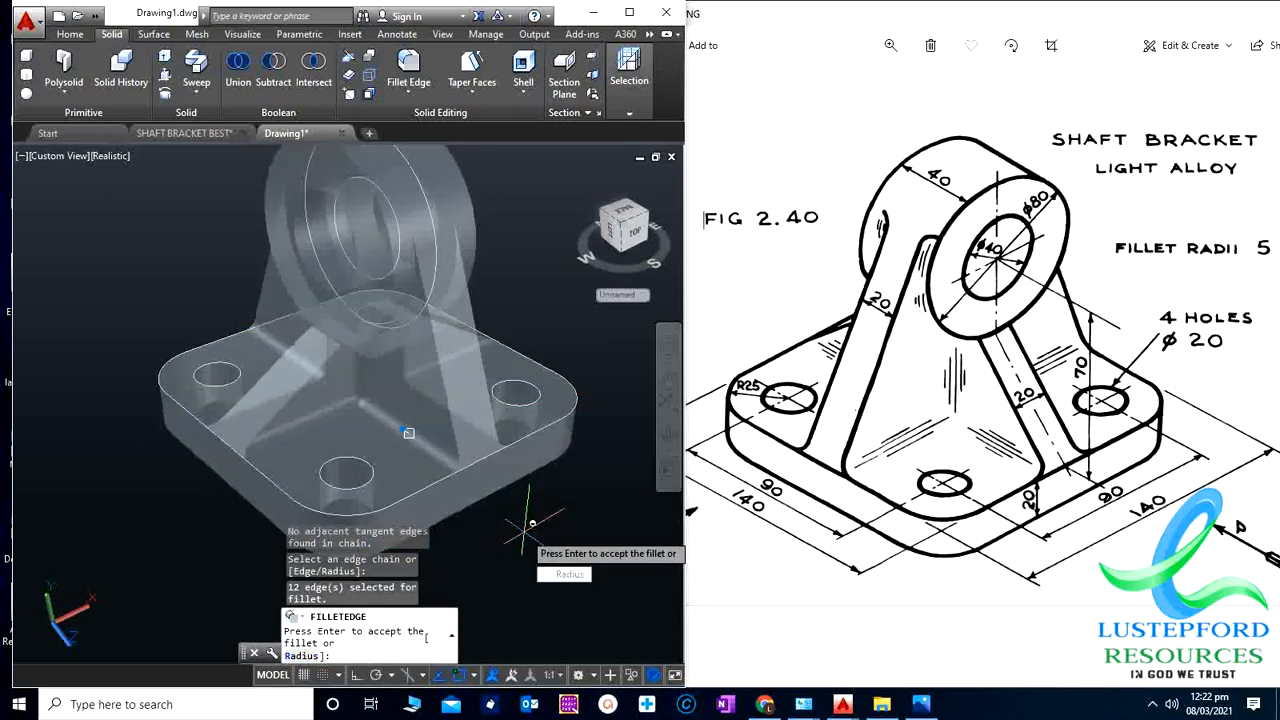
pyautogui.press('Return')
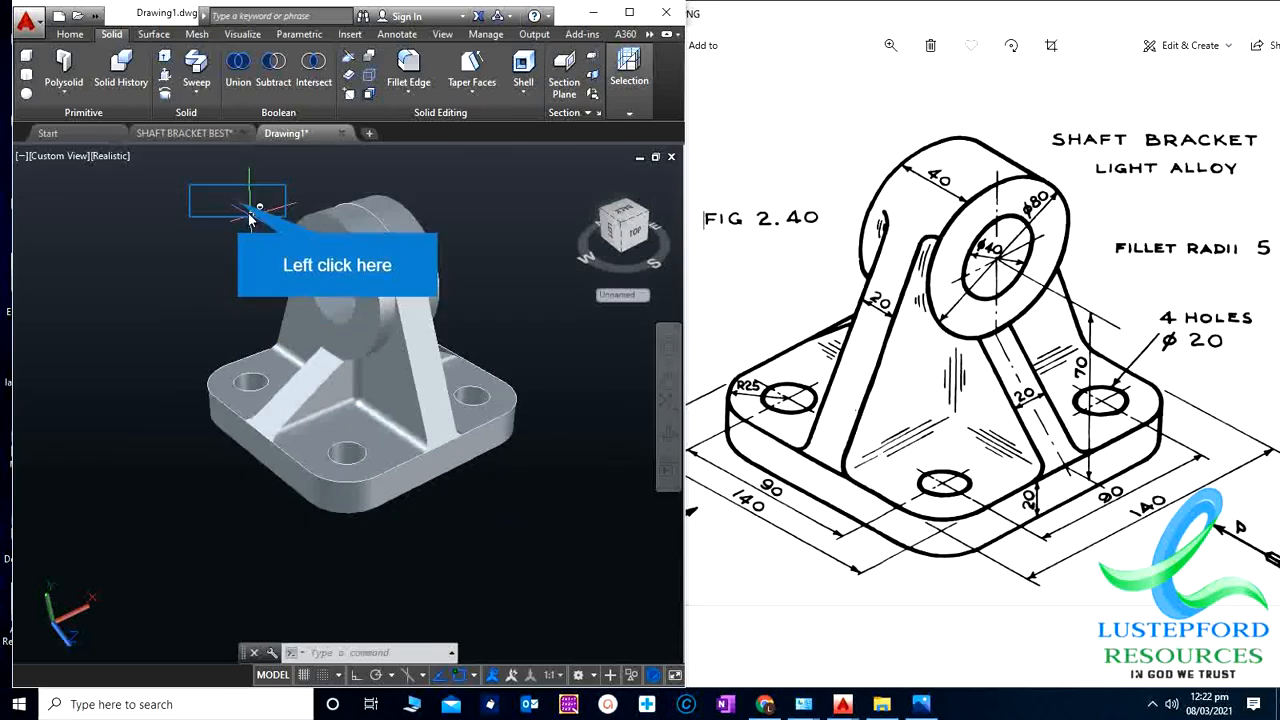
# Step: Return the model to the SE Isometric view
pyautogui.click(237, 177)
pyautogui.click(282, 180)
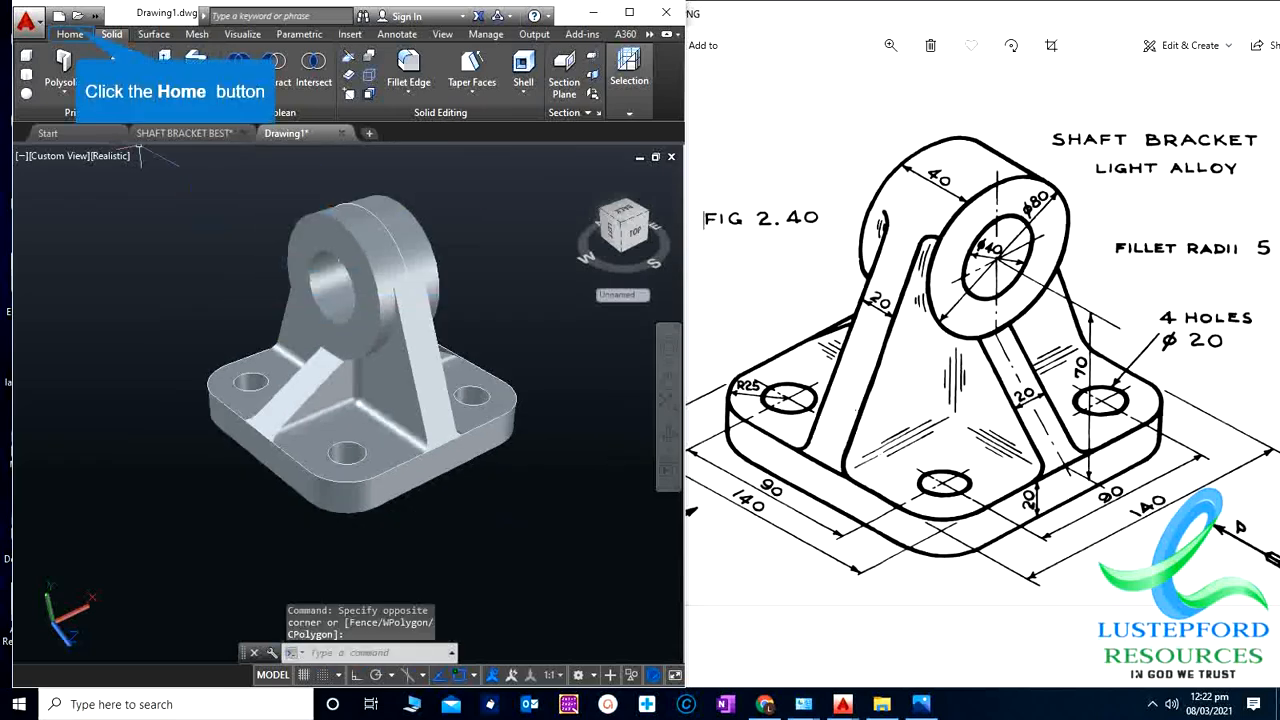
pyautogui.click(73, 35)
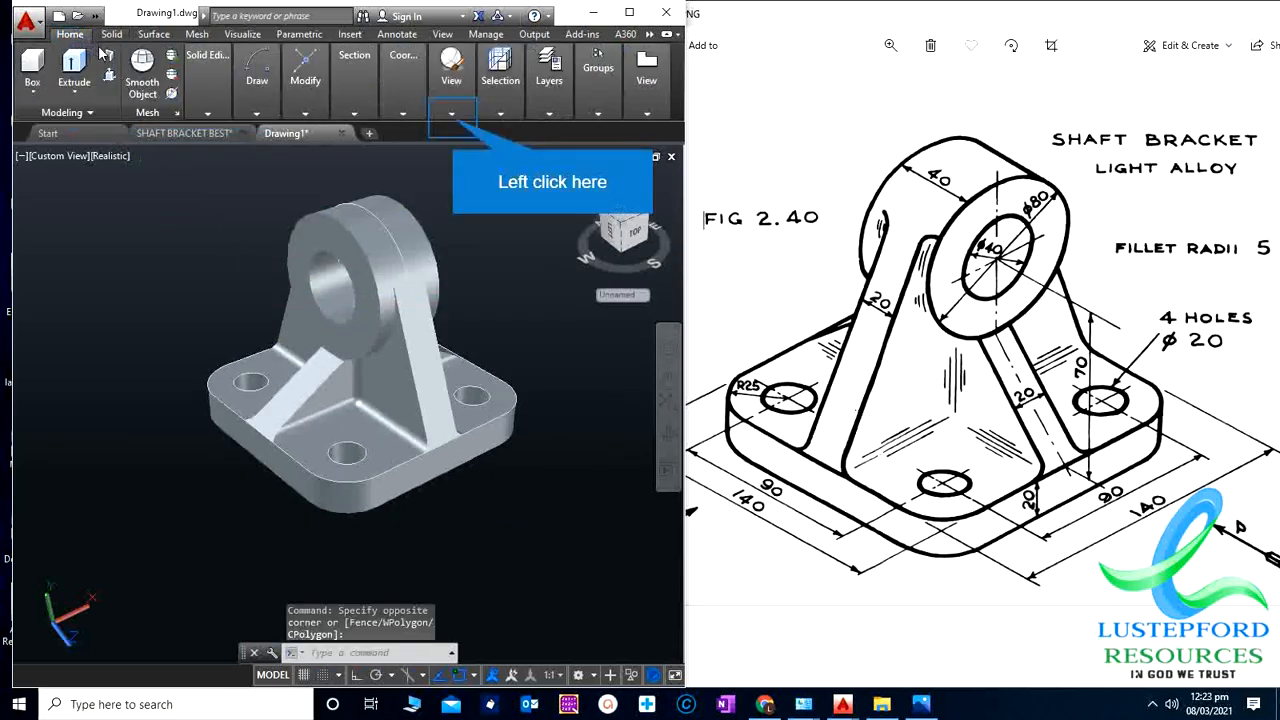
pyautogui.click(452, 112)
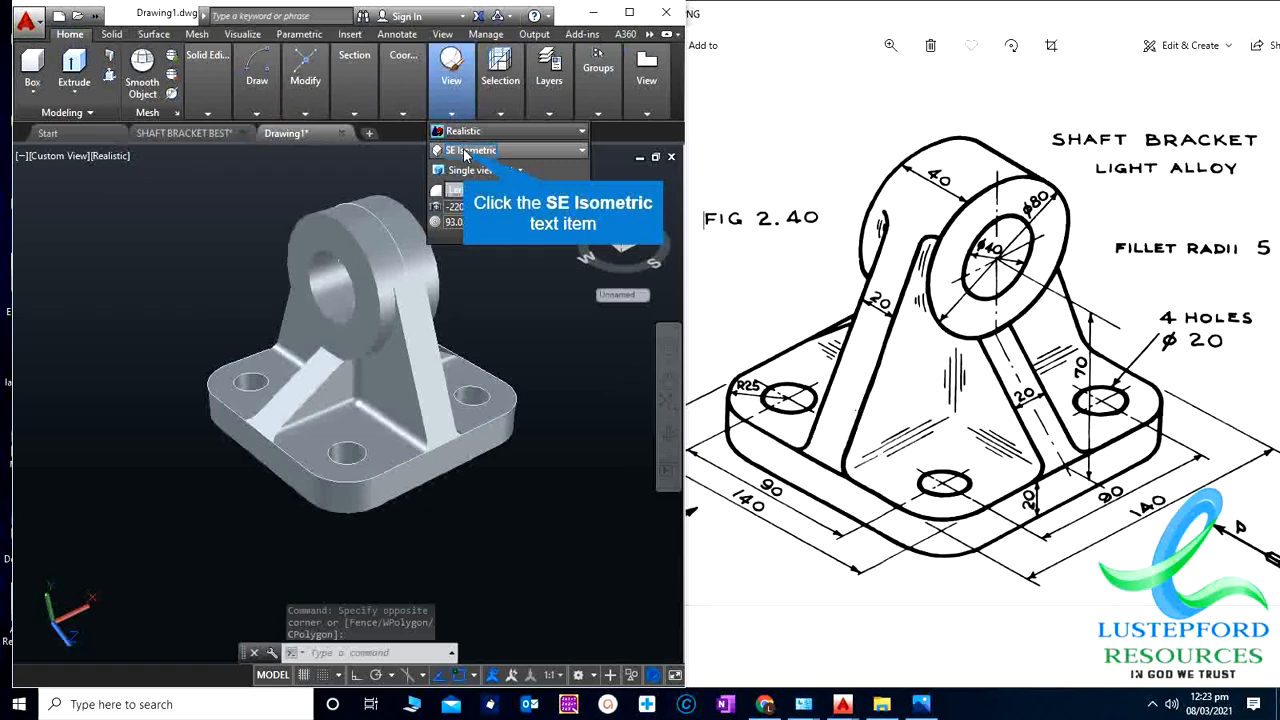
pyautogui.click(468, 150)
pyautogui.click(504, 285)
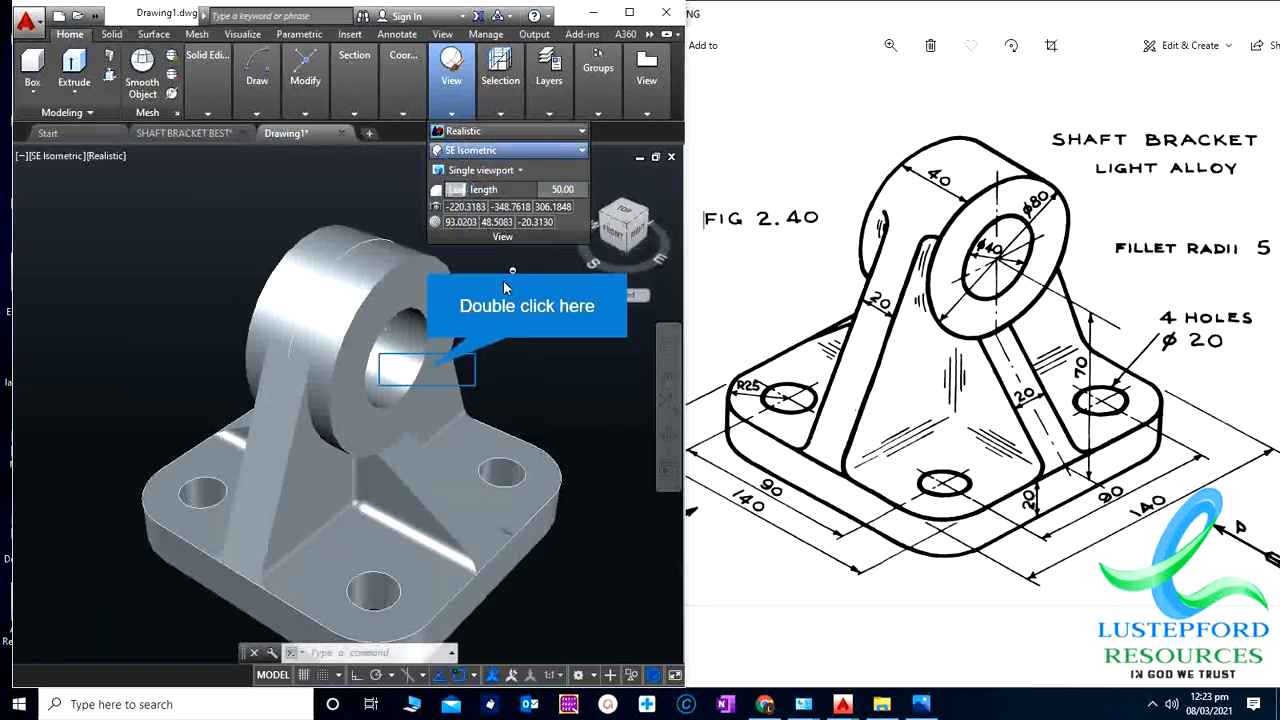
# Step: Set the color of the bracket solid to Yellow and clear the selection
pyautogui.doubleClick(427, 369)
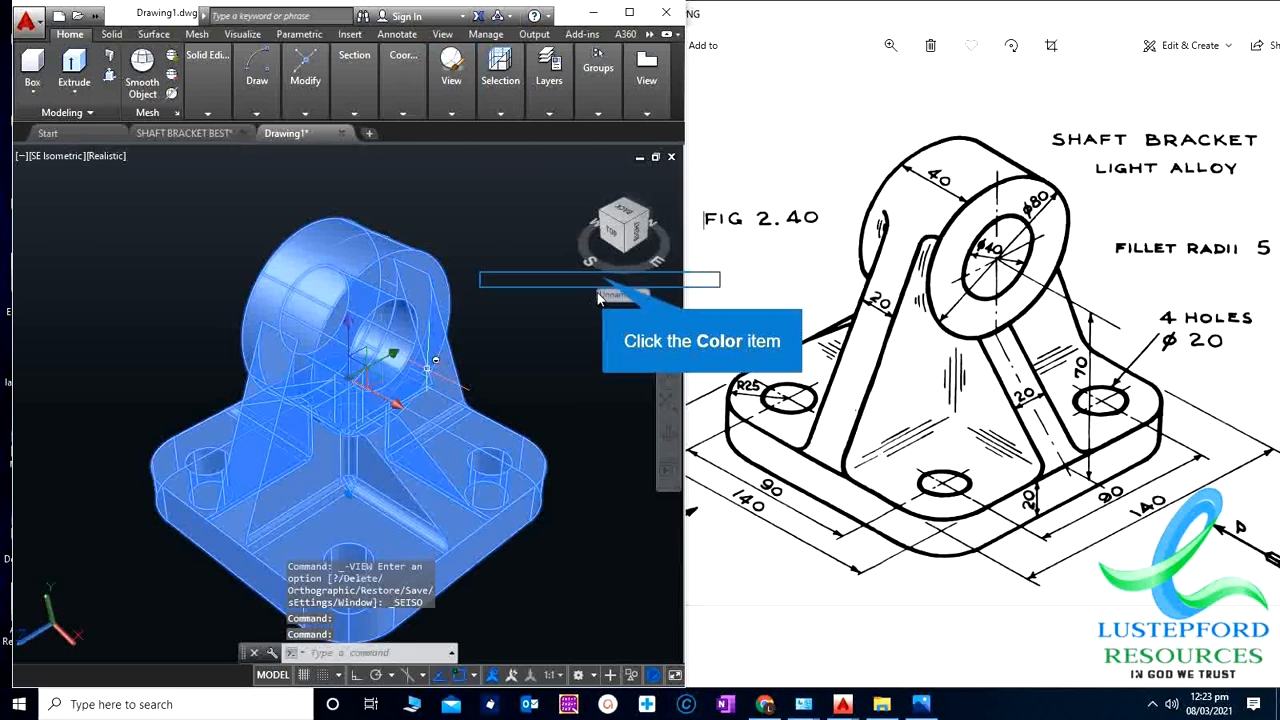
pyautogui.click(603, 284)
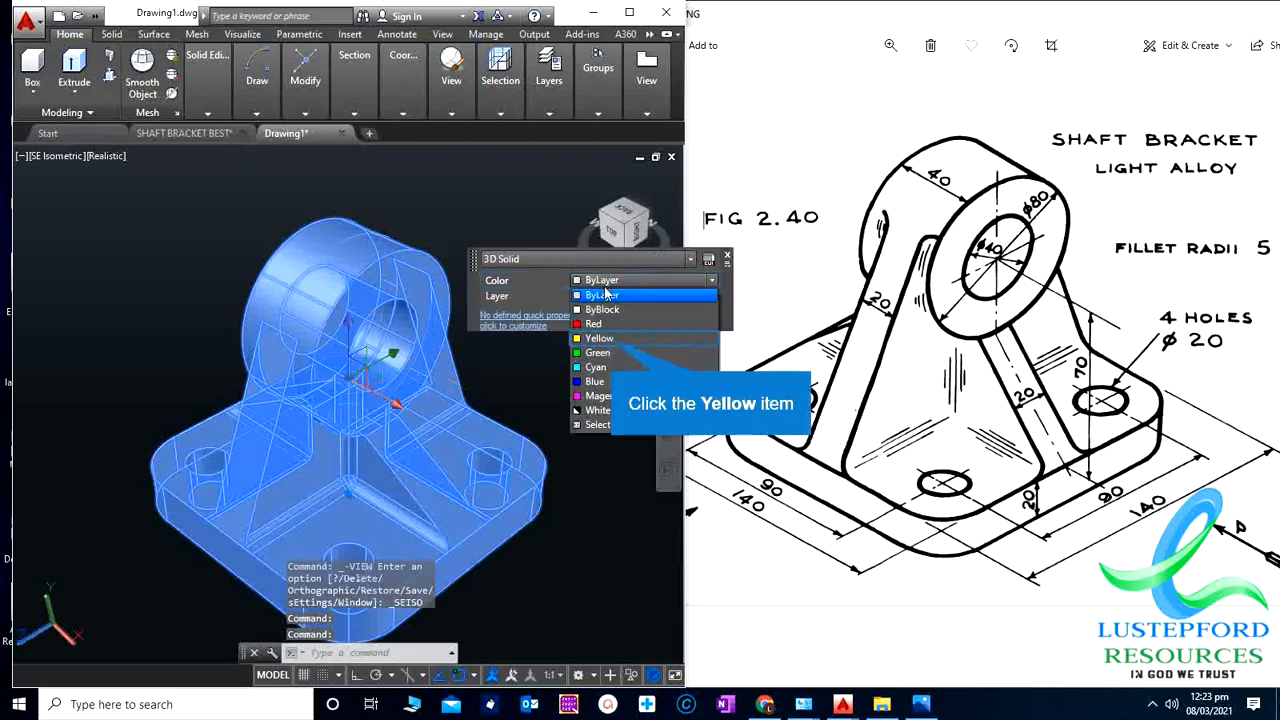
pyautogui.click(608, 339)
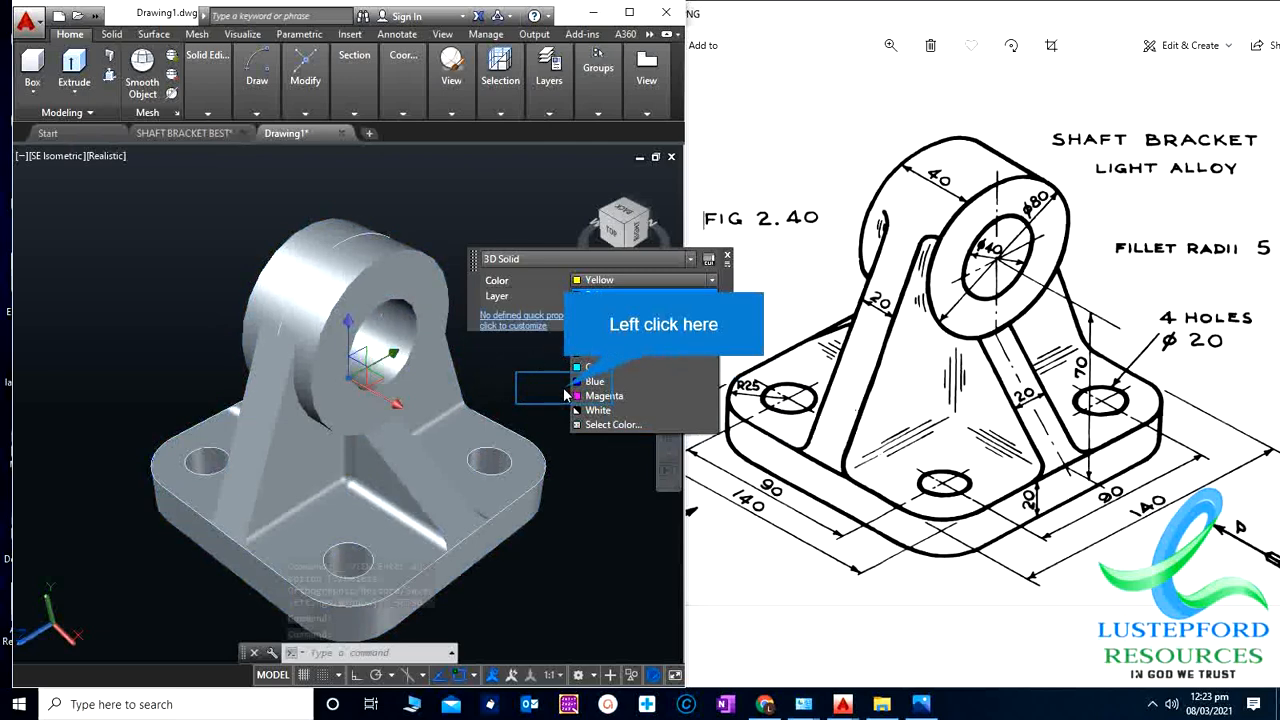
pyautogui.click(532, 404)
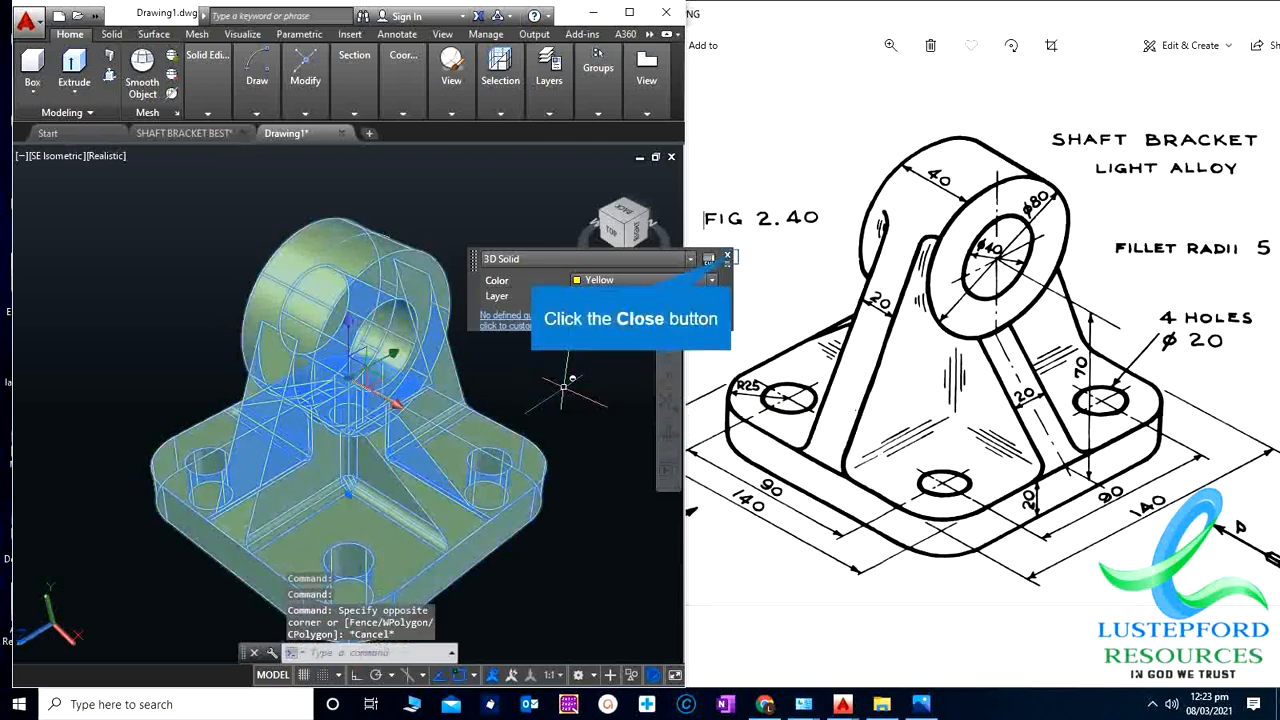
pyautogui.click(727, 257)
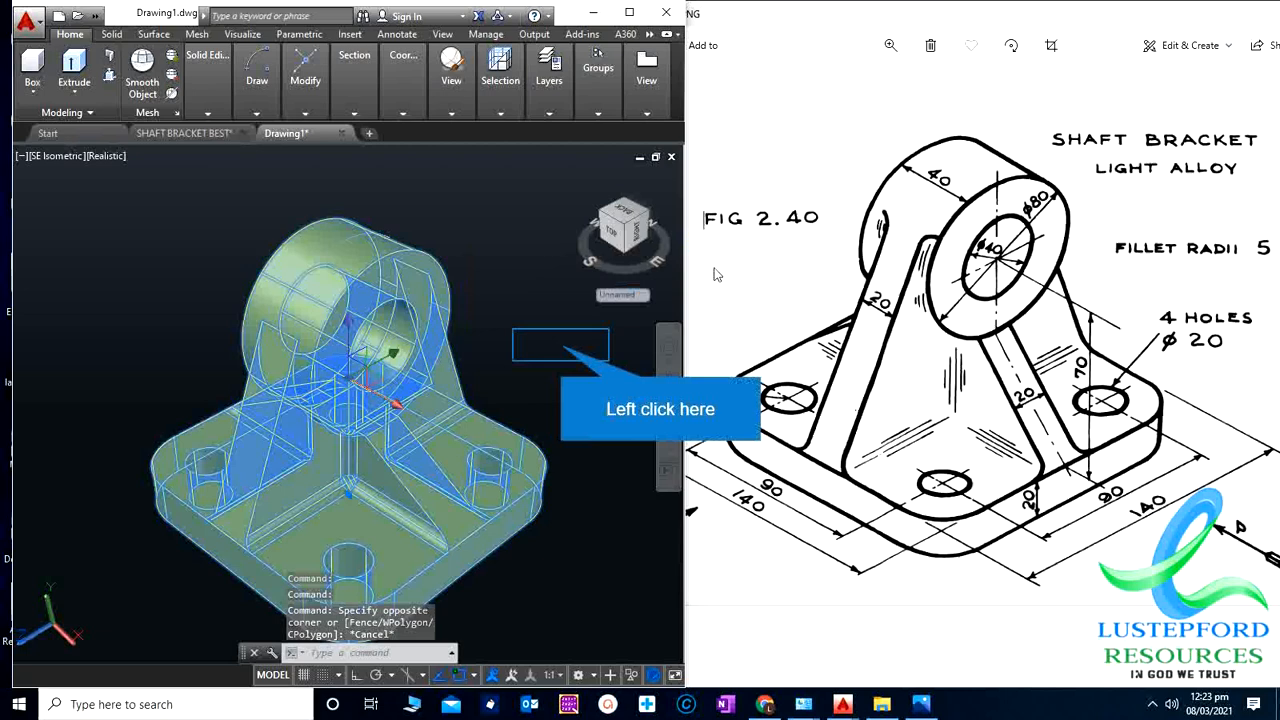
pyautogui.click(568, 341)
pyautogui.press('Escape')
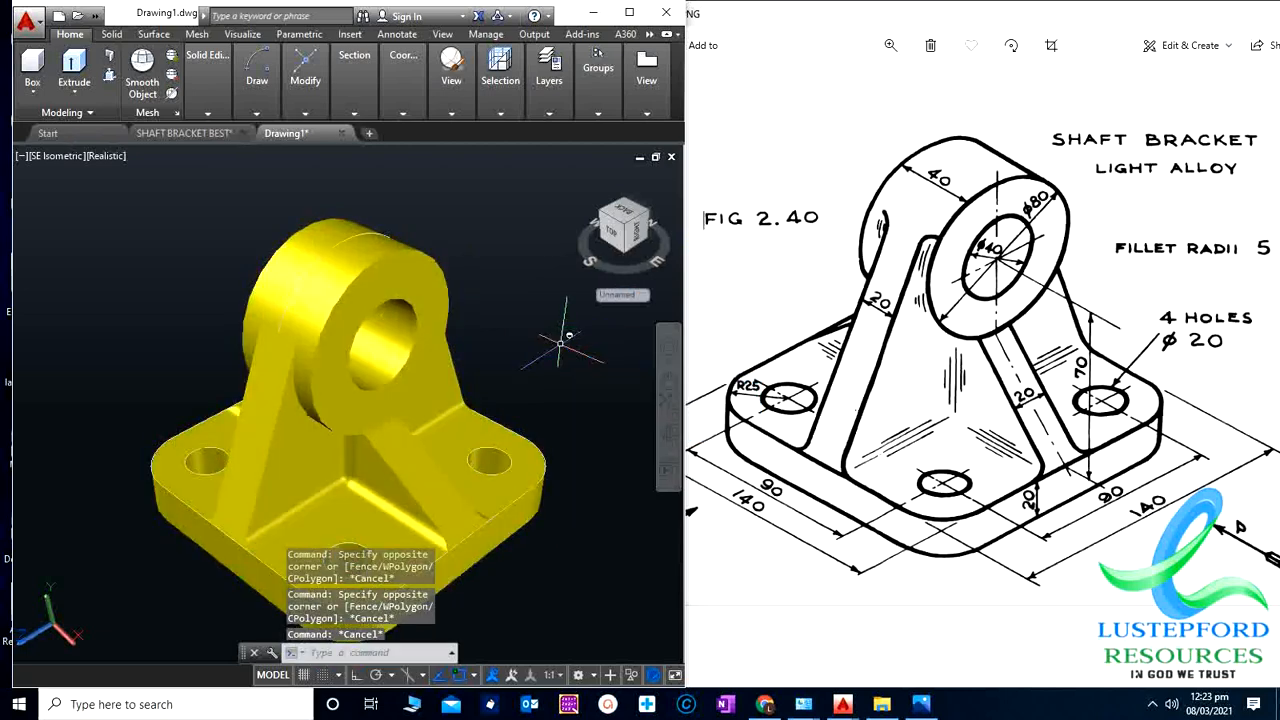
# Step: Erase the leftover construction outline and circles on the base plate and boss with a window around the whole bracket
pyautogui.scroll(-3, 558, 347)
pyautogui.scroll(2, 543, 409)
pyautogui.moveTo(557, 454); pyautogui.dragTo(561, 418, button='middle')
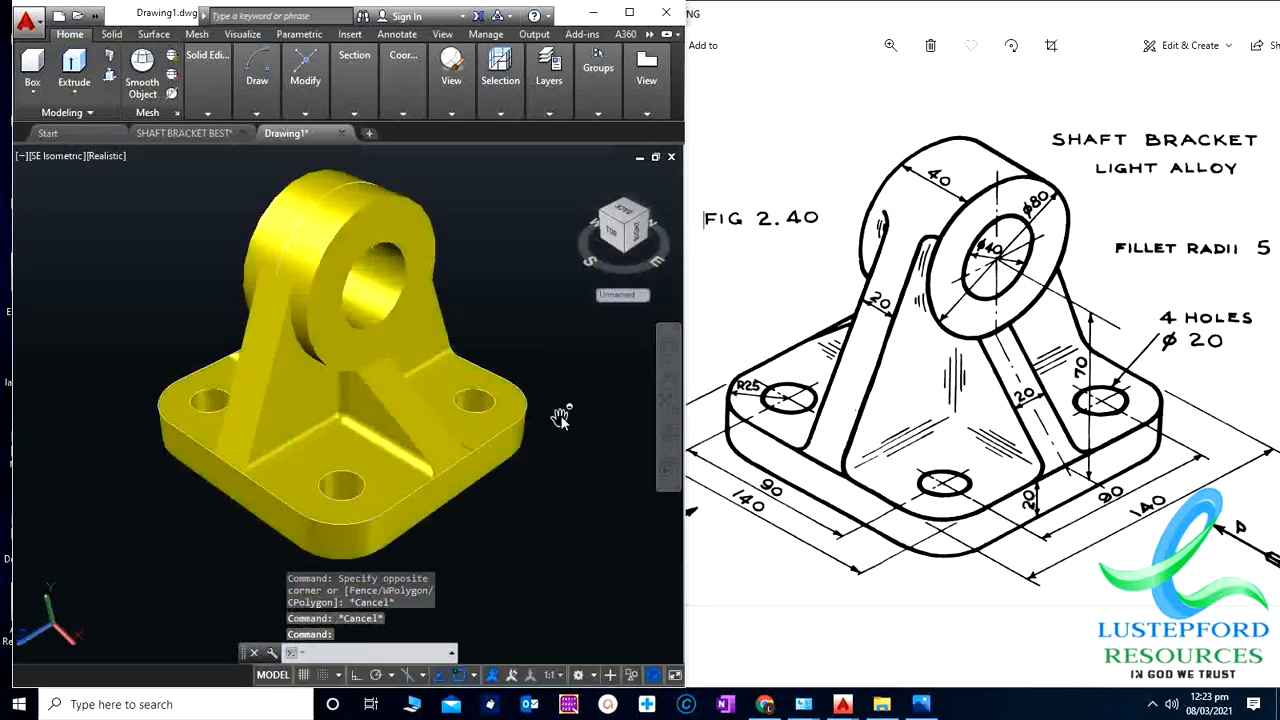
pyautogui.scroll(2, 580, 390)
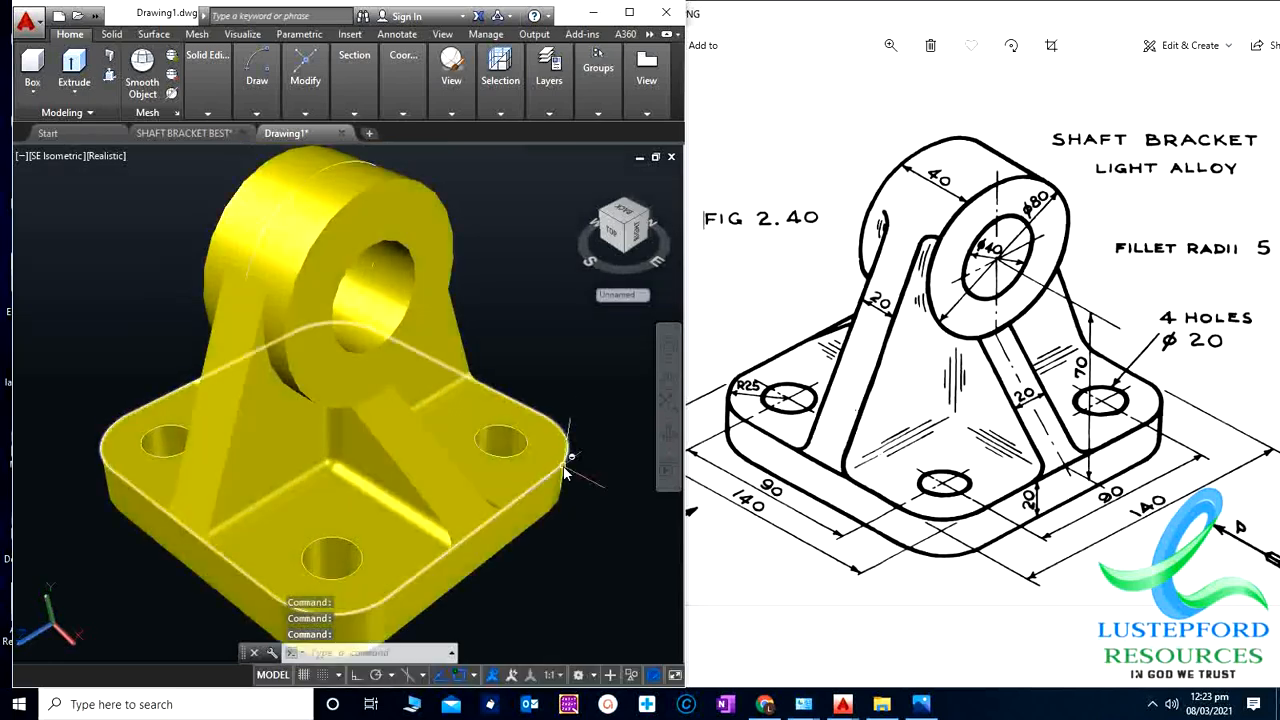
pyautogui.scroll(-3, 565, 465)
pyautogui.click(96, 223)
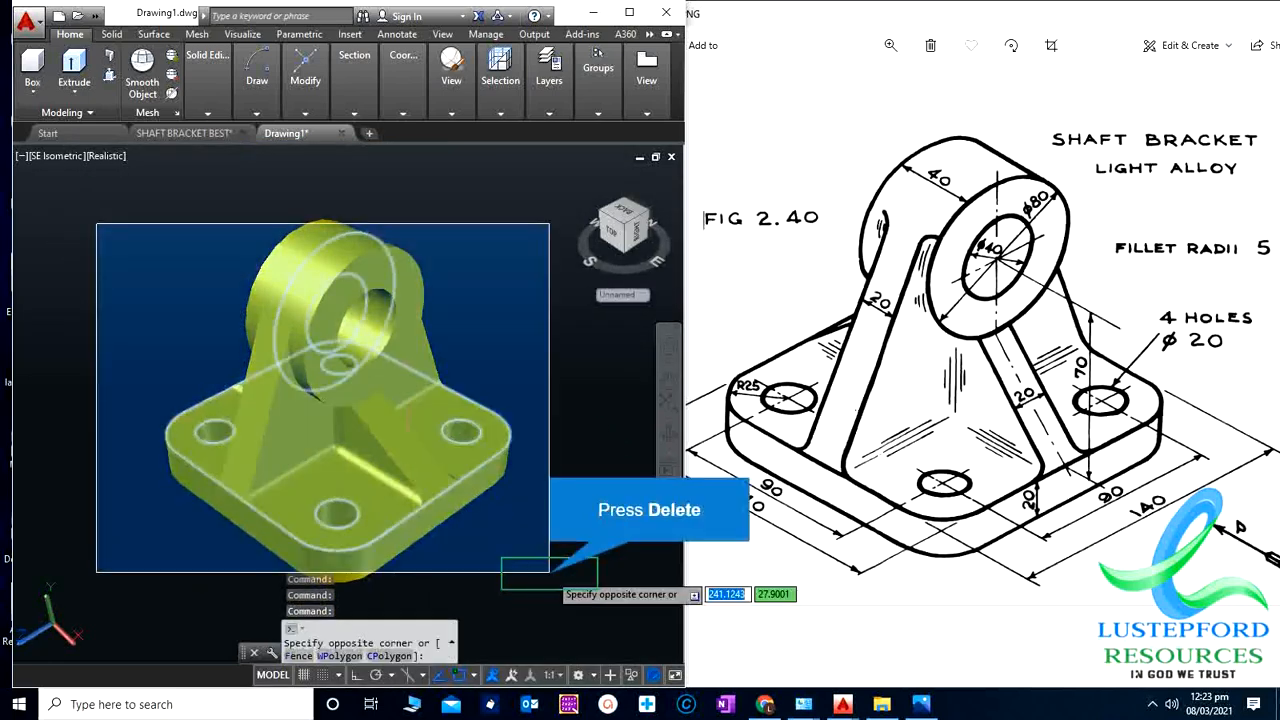
pyautogui.click(549, 572)
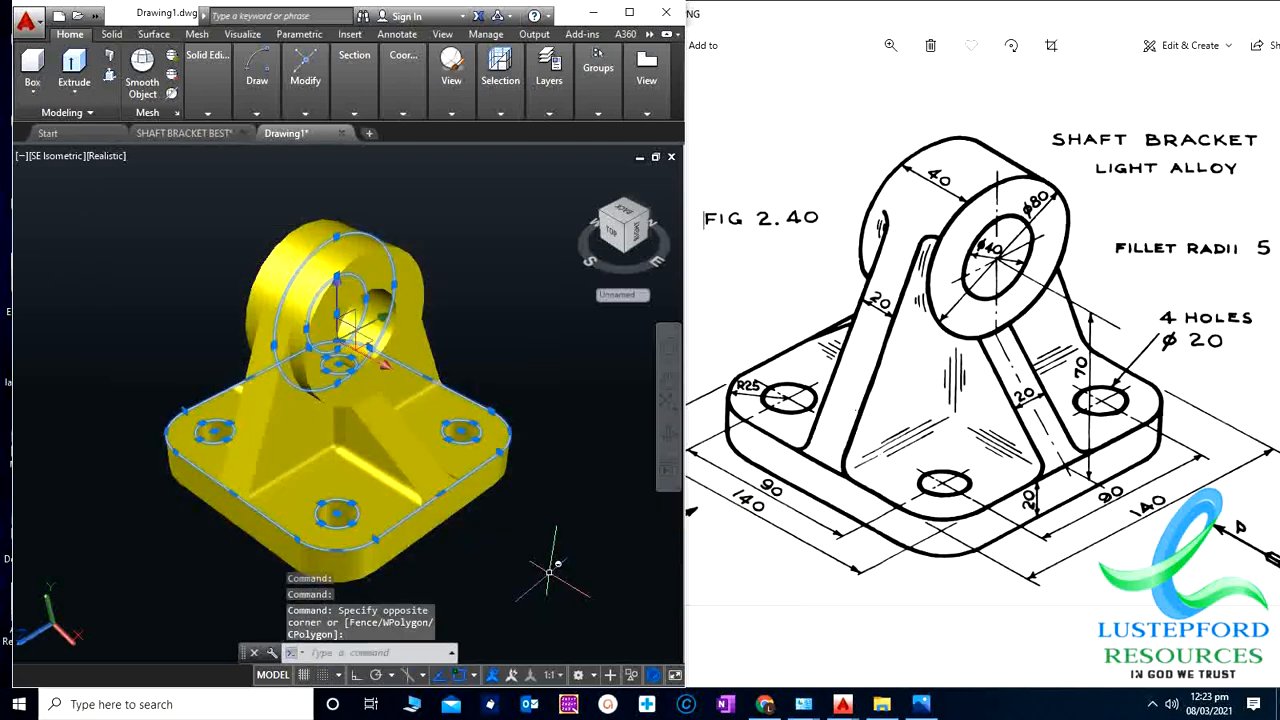
pyautogui.press('Delete')
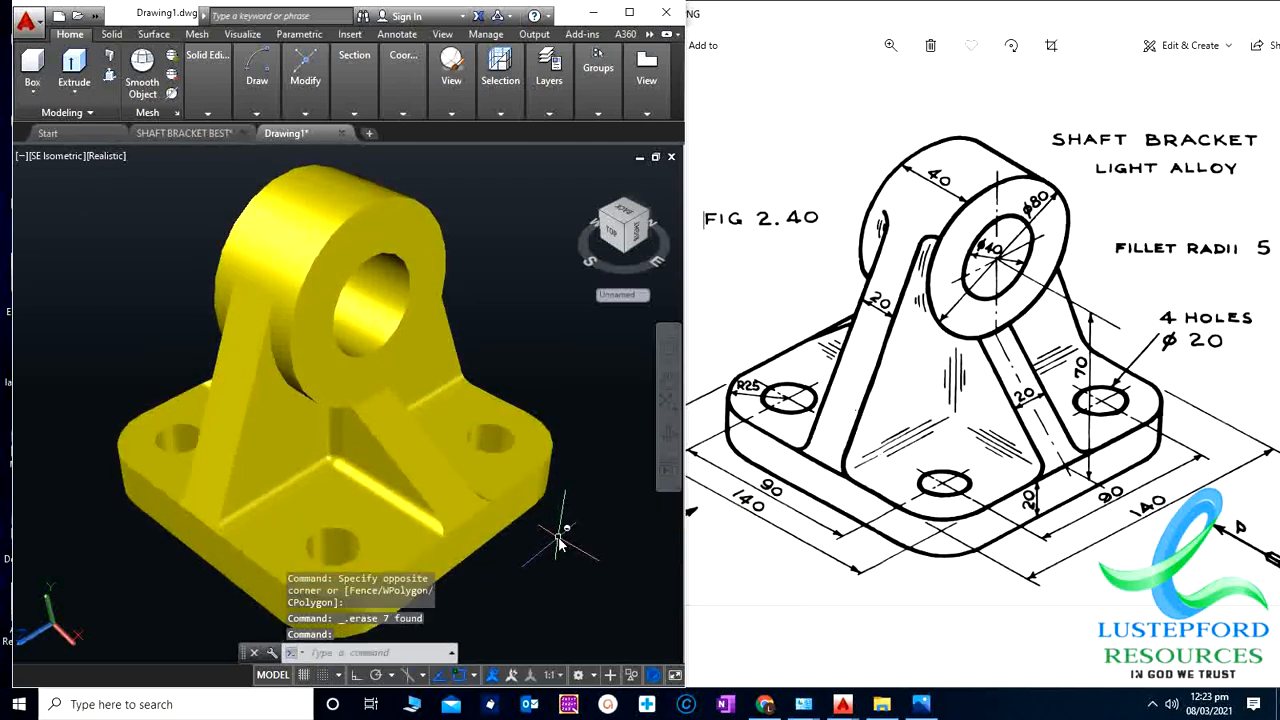